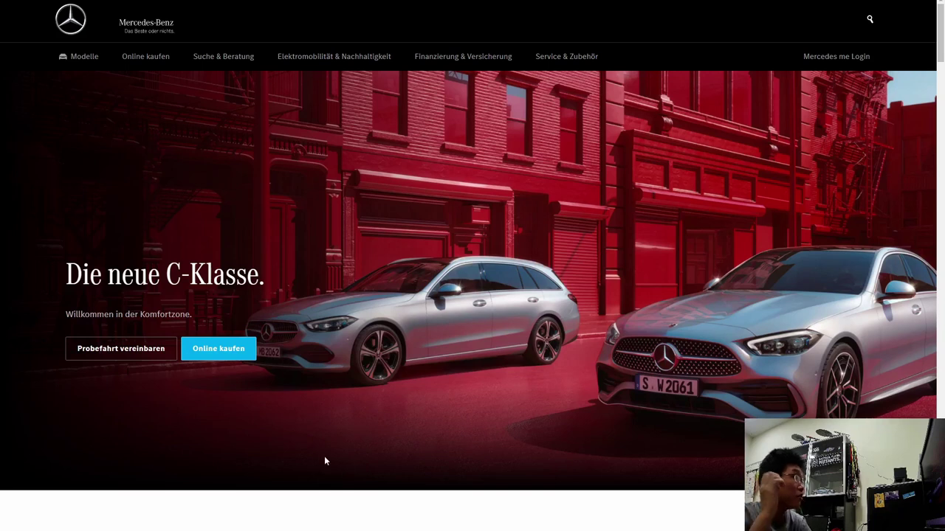
# Open the vehicle configurator from the Konfigurator link in the C-Klasse page footer
pyautogui.scroll(-20, 561, 281)
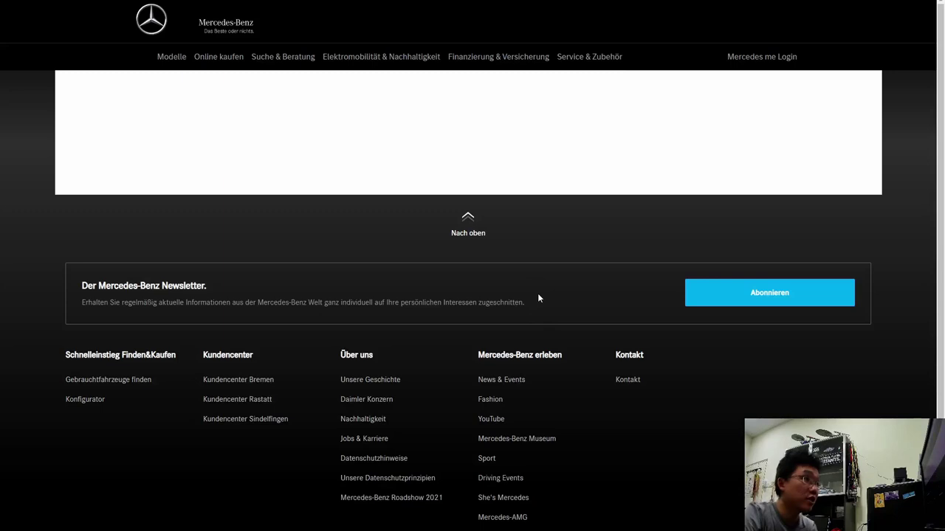
pyautogui.scroll(-1, 579, 292)
pyautogui.click(619, 291)
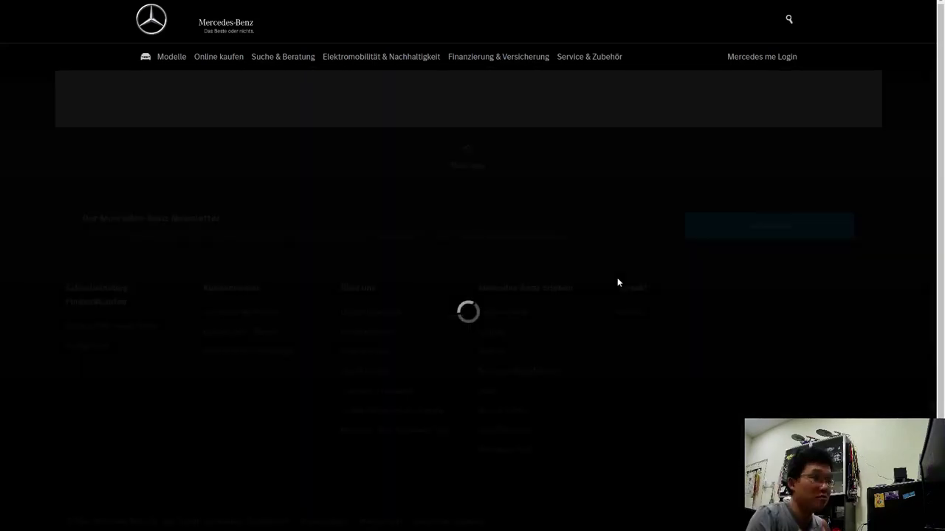
pyautogui.scroll(-3, 608, 277)
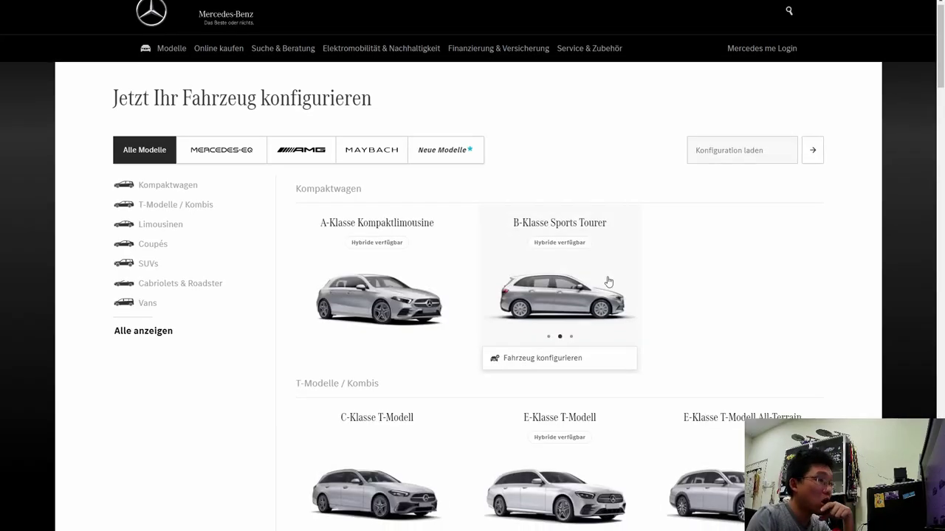
pyautogui.scroll(-4, 609, 279)
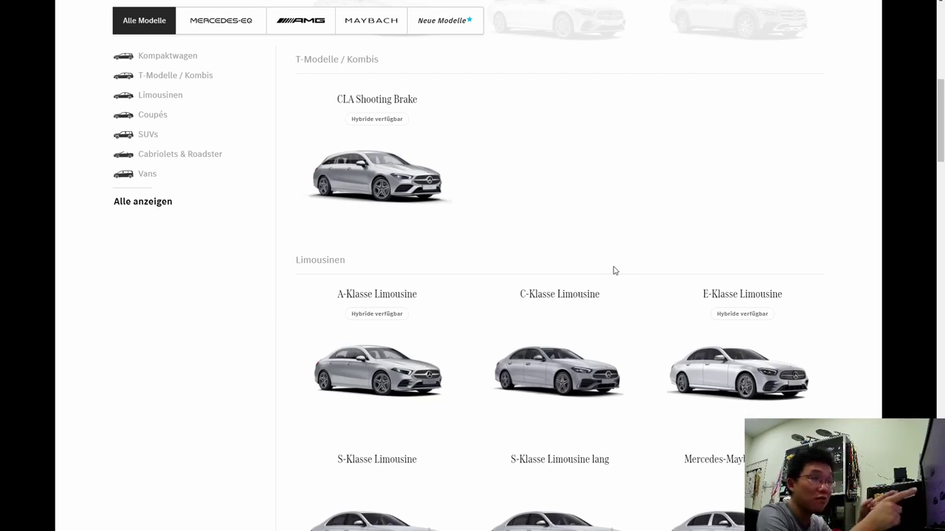
pyautogui.moveTo(541, 383)
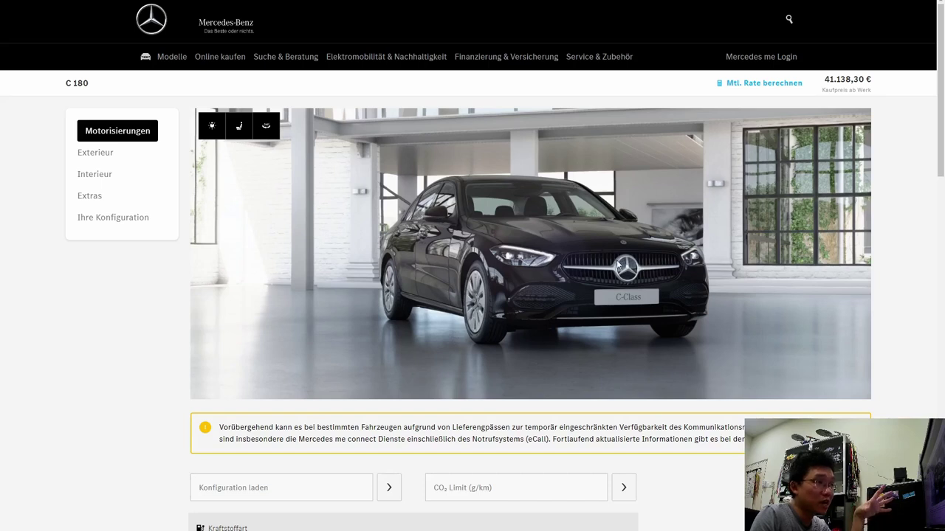
# Show the C 180 in 360° view and rotate it through side, rear and front views
pyautogui.scroll(-2, 653, 285)
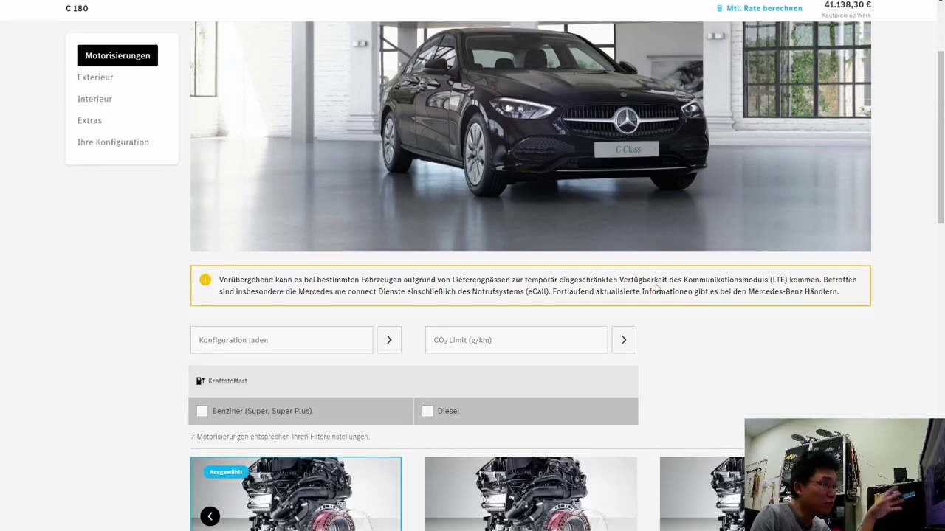
pyautogui.scroll(2, 656, 284)
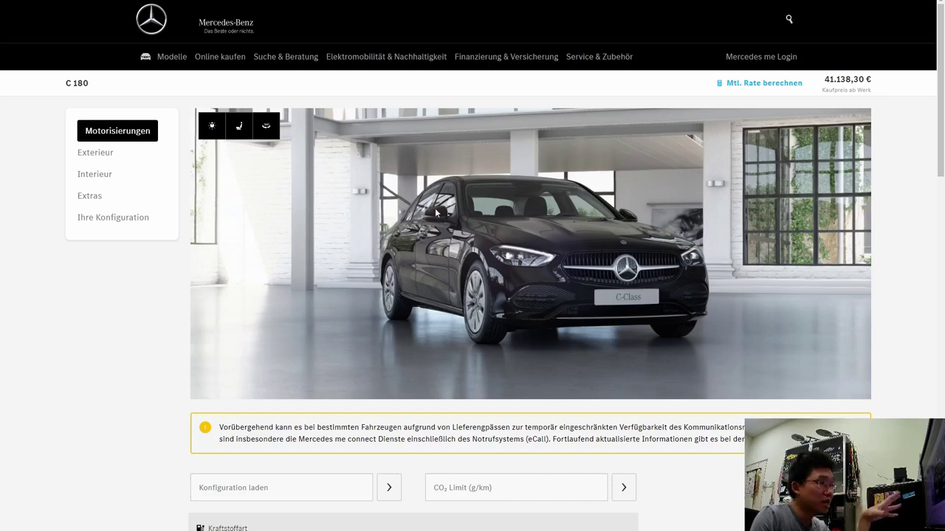
pyautogui.click(267, 129)
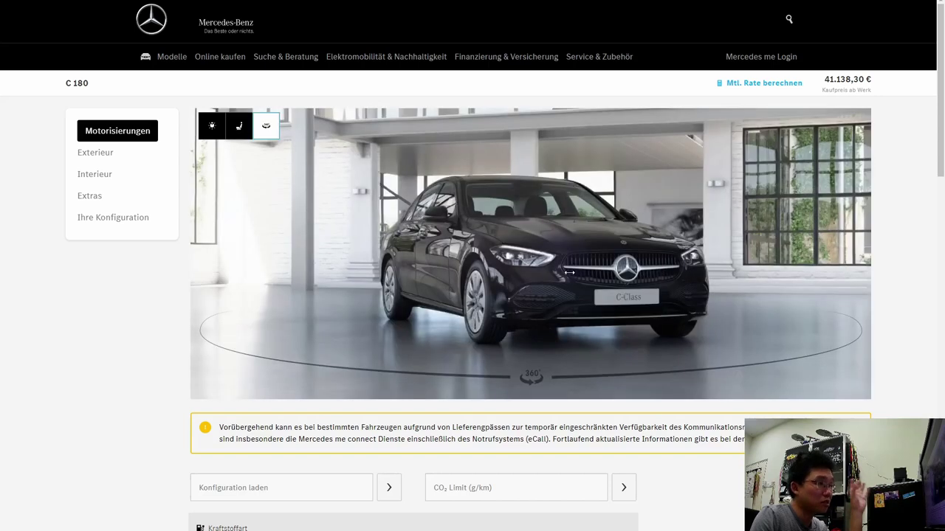
pyautogui.moveTo(527, 291); pyautogui.dragTo(561, 302)
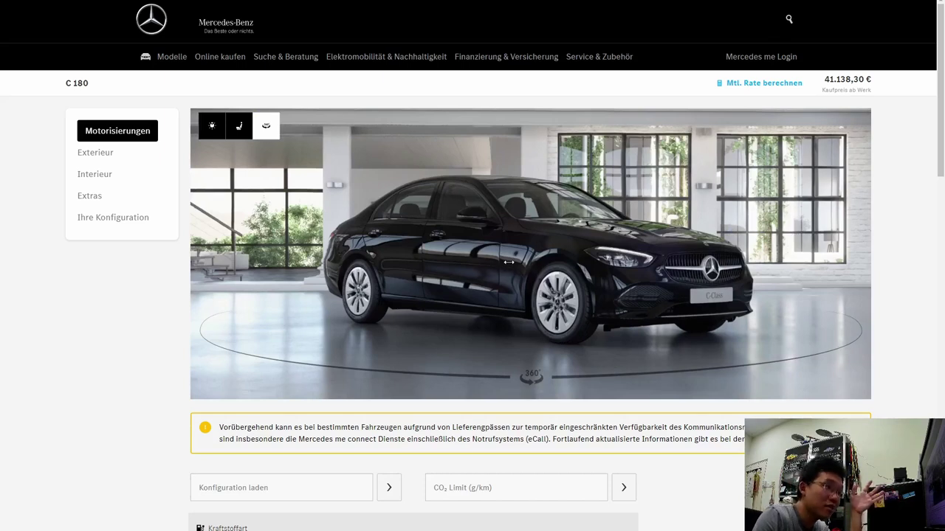
pyautogui.moveTo(448, 282); pyautogui.dragTo(563, 300)
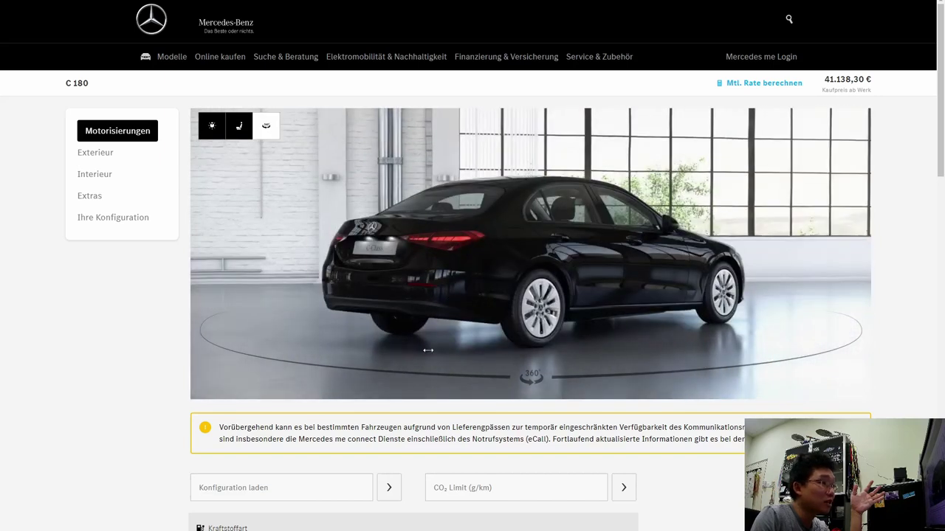
pyautogui.moveTo(620, 255); pyautogui.dragTo(555, 291)
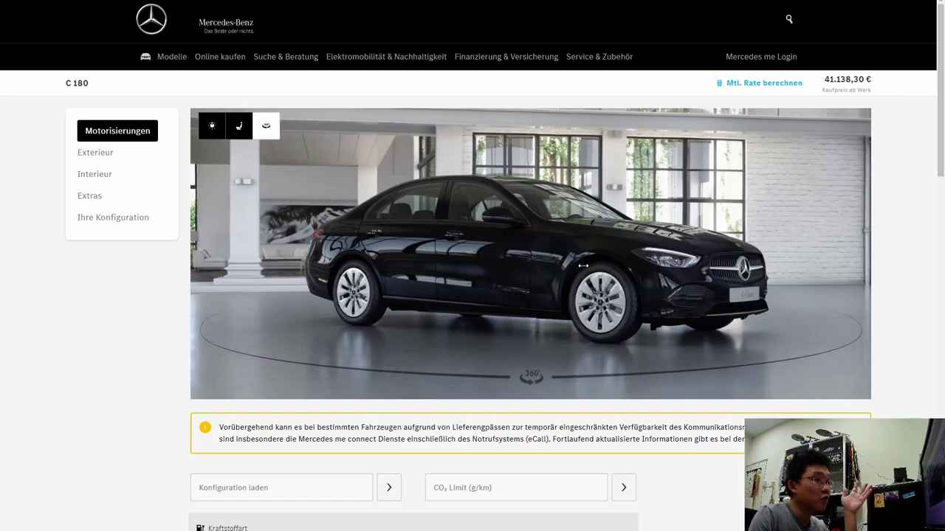
pyautogui.moveTo(580, 267); pyautogui.dragTo(487, 286)
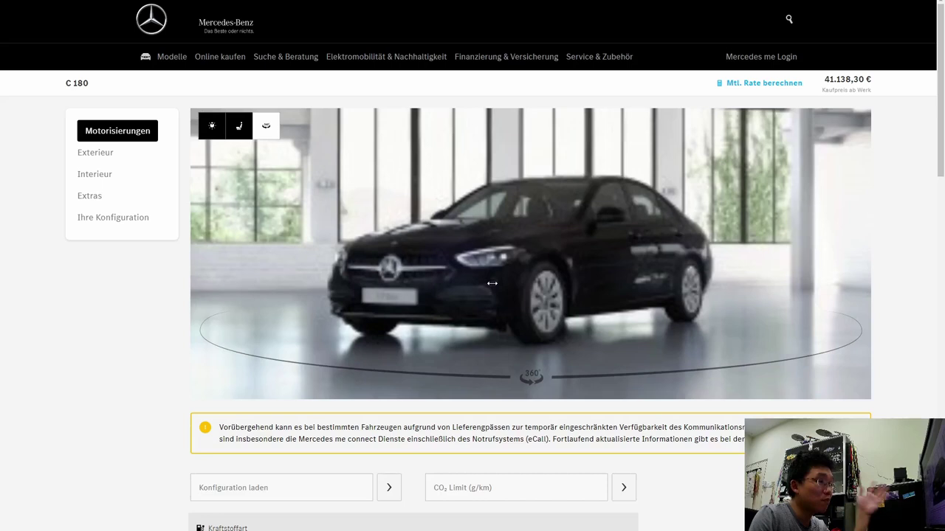
pyautogui.scroll(-5, 543, 289)
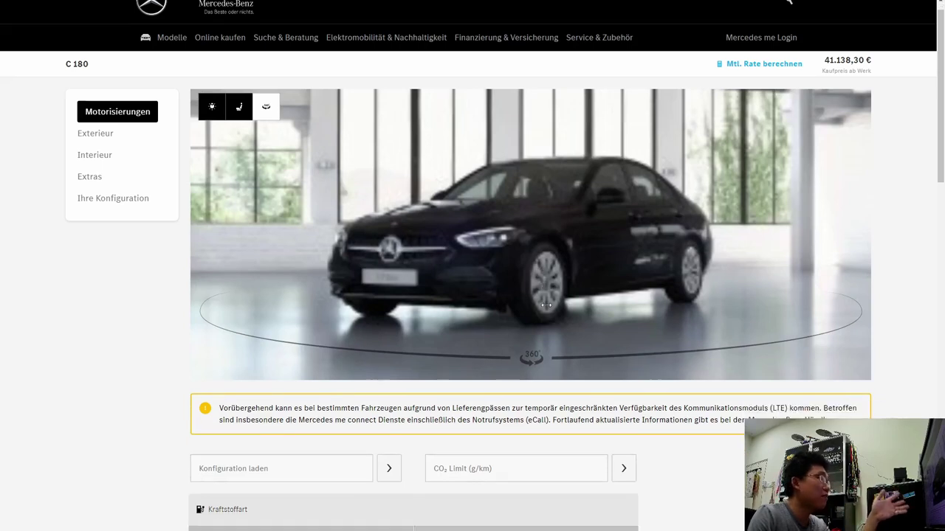
# Highlight the C 180 engine name and the C 200's 204 PS power figure
pyautogui.scroll(-2, 547, 305)
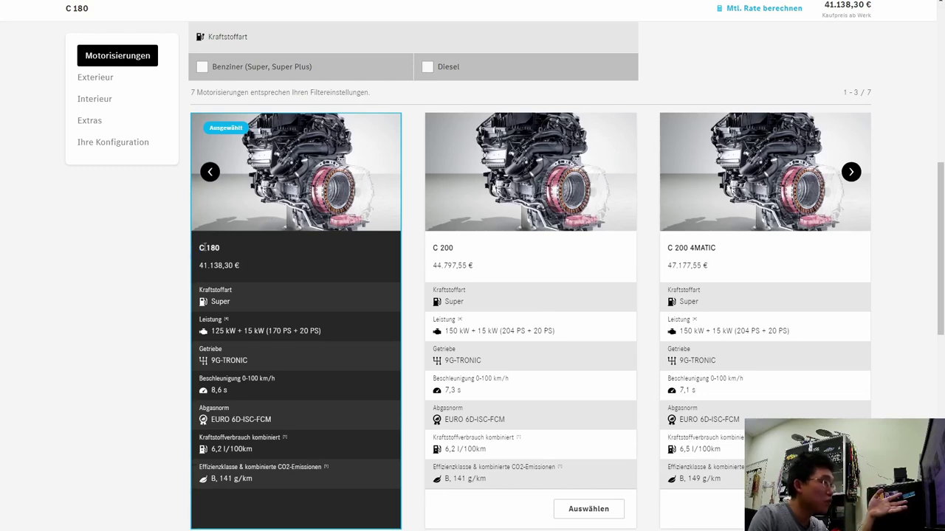
pyautogui.moveTo(198, 249); pyautogui.dragTo(229, 251)
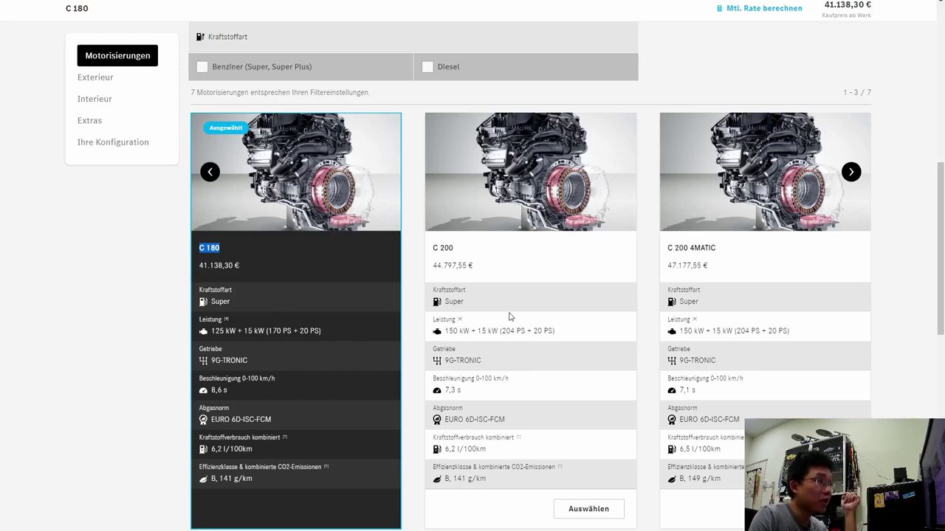
pyautogui.moveTo(498, 332); pyautogui.dragTo(536, 340)
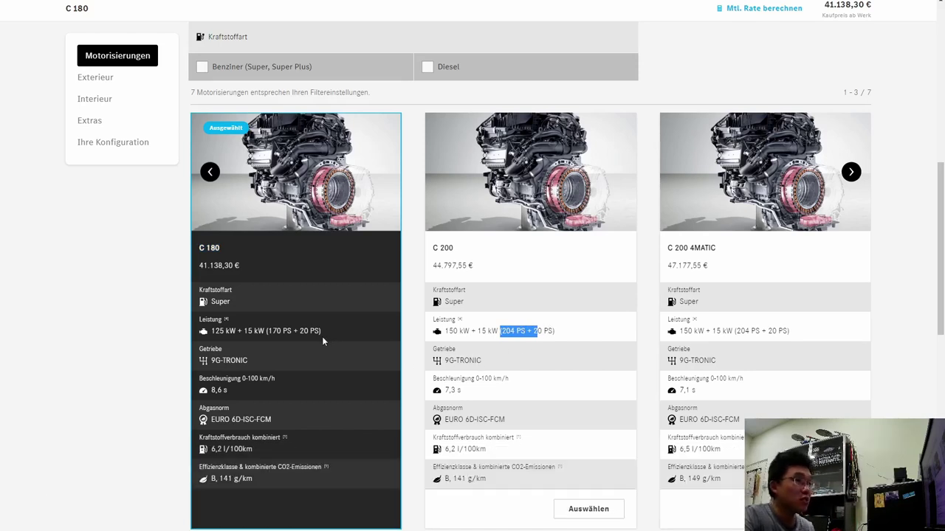
pyautogui.click(547, 330)
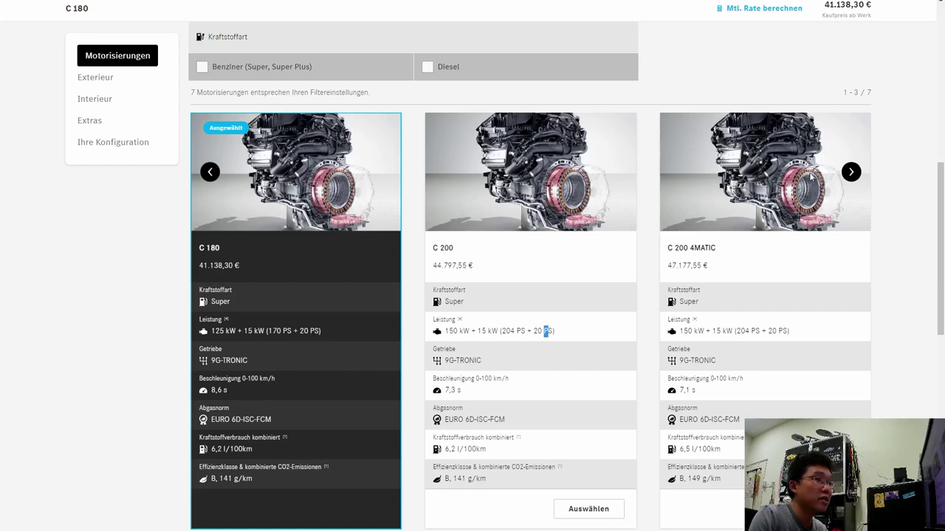
# Page through the engines to C 300 d and select the C 300 for 47.891,55 €
pyautogui.click(851, 172)
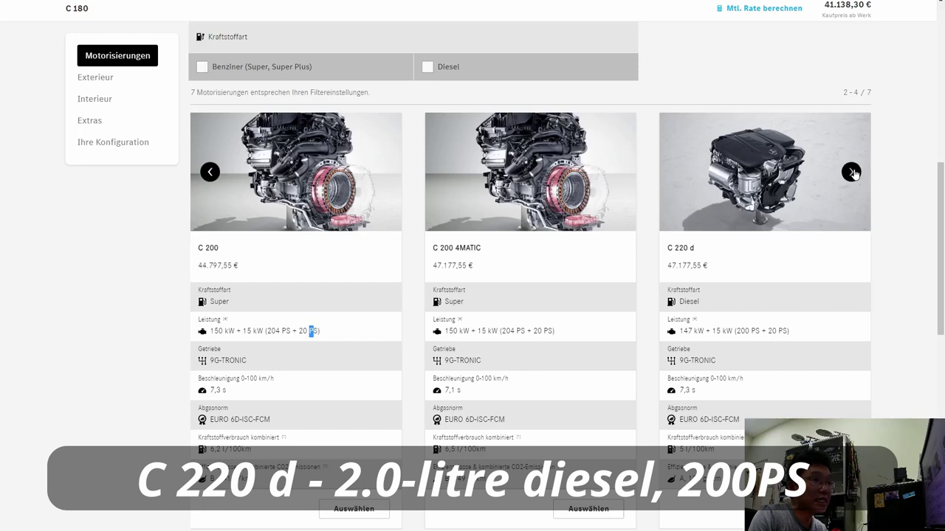
pyautogui.click(851, 173)
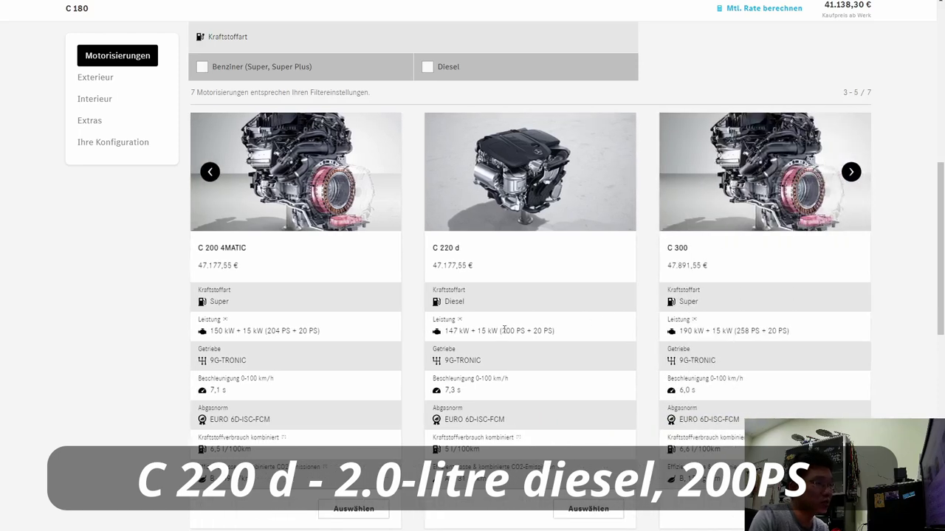
pyautogui.click(851, 172)
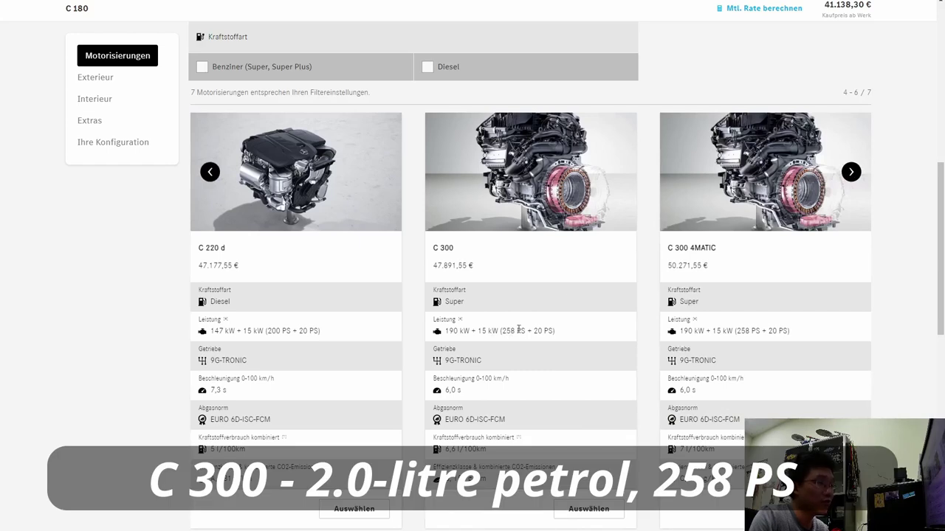
pyautogui.click(848, 177)
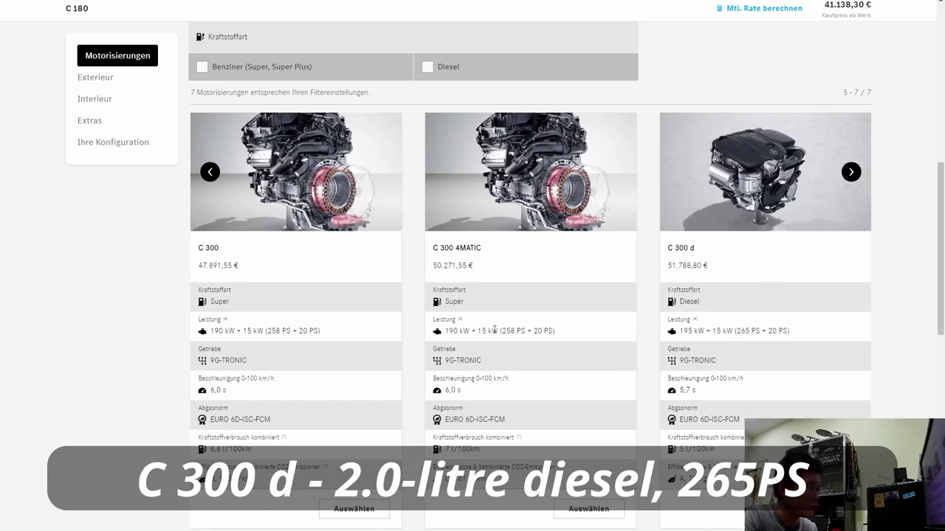
pyautogui.scroll(-2, 389, 354)
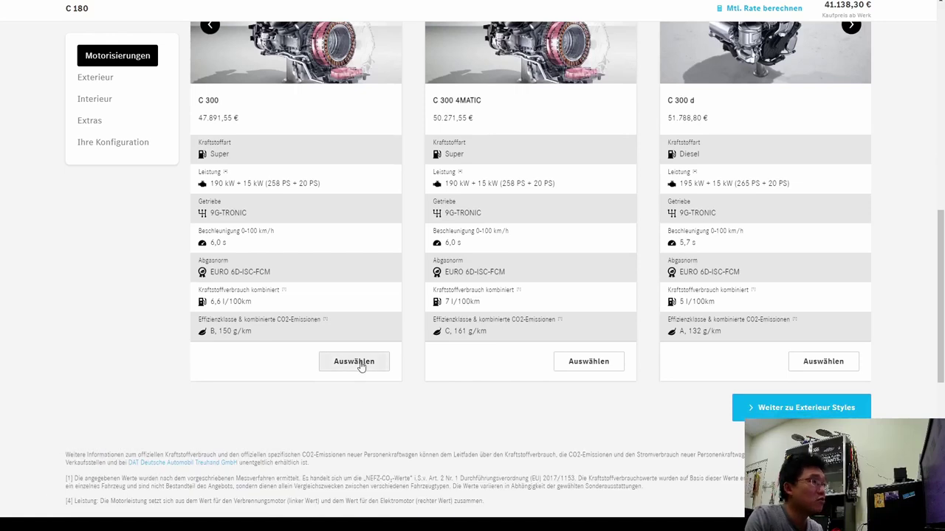
pyautogui.click(361, 366)
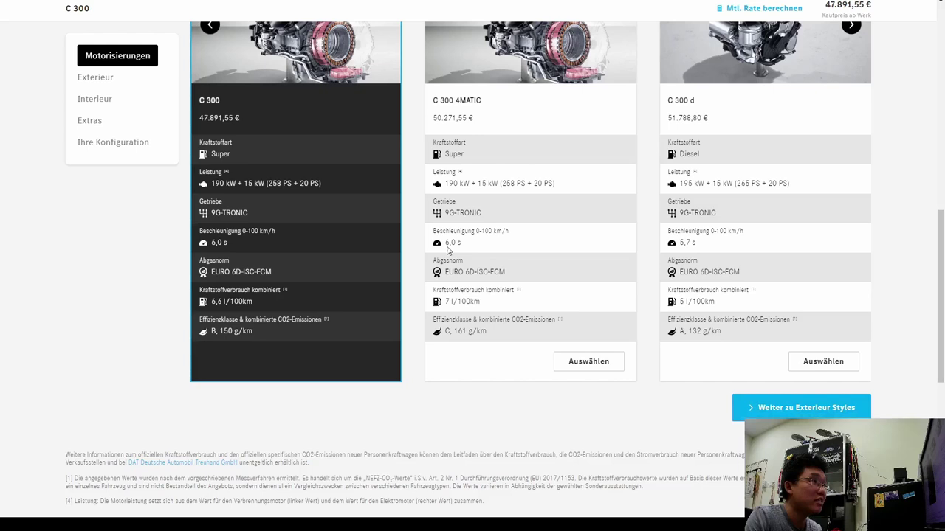
# Step the engine list back one card and continue to the Exterieur Styles step
pyautogui.scroll(1, 372, 245)
pyautogui.click(210, 124)
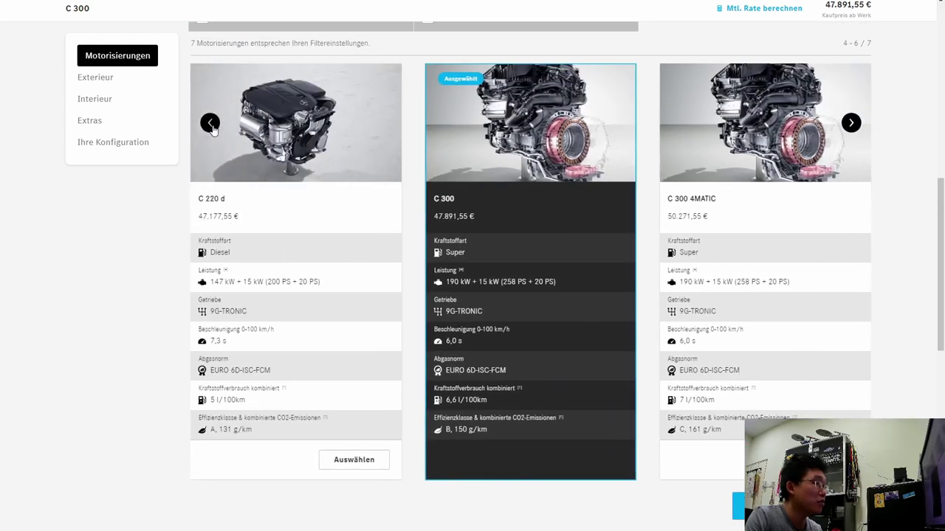
pyautogui.click(95, 76)
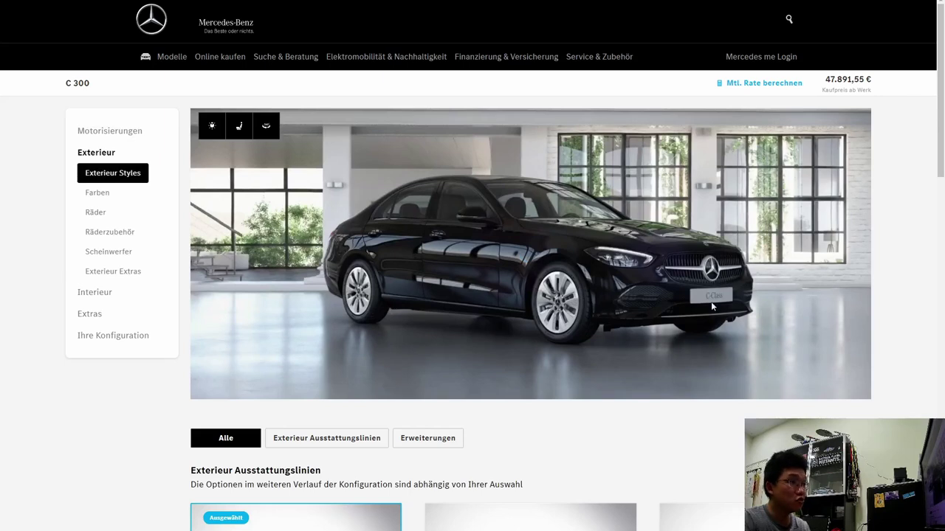
# Select the AVANTGARDE exterior line for 297,50 €, bringing the total to 48.189,05 €
pyautogui.click(266, 126)
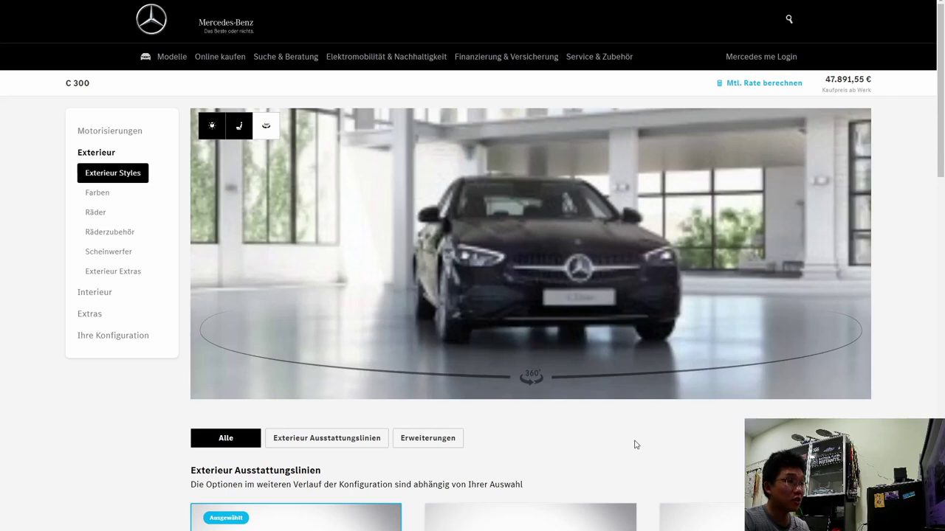
pyautogui.scroll(-2, 635, 442)
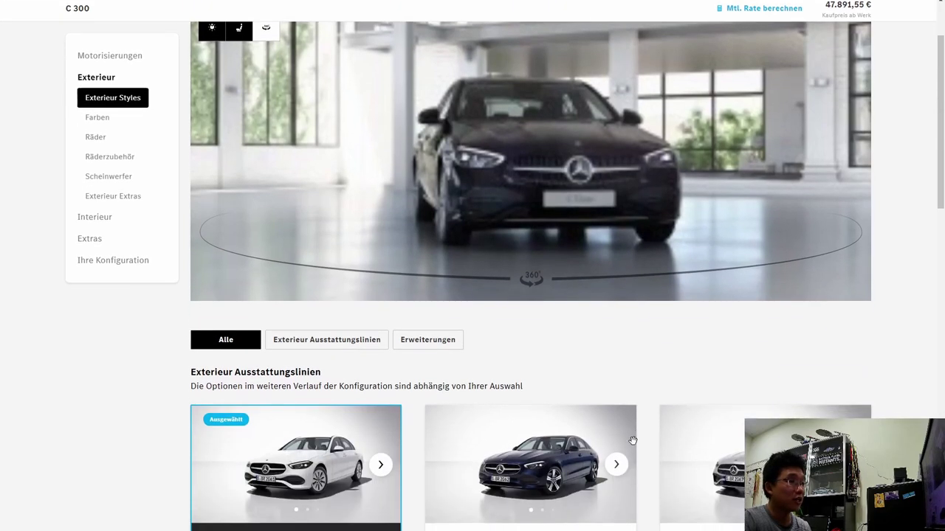
pyautogui.scroll(-1, 624, 425)
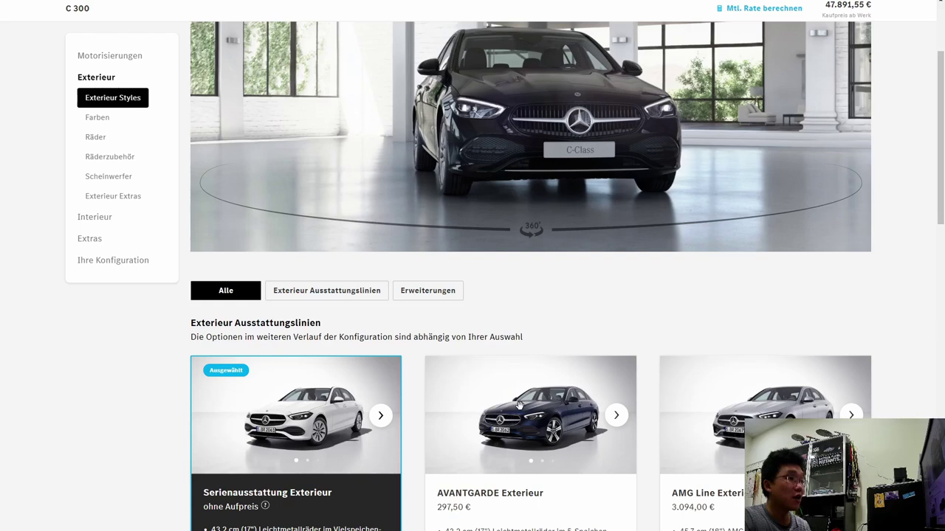
pyautogui.click(520, 405)
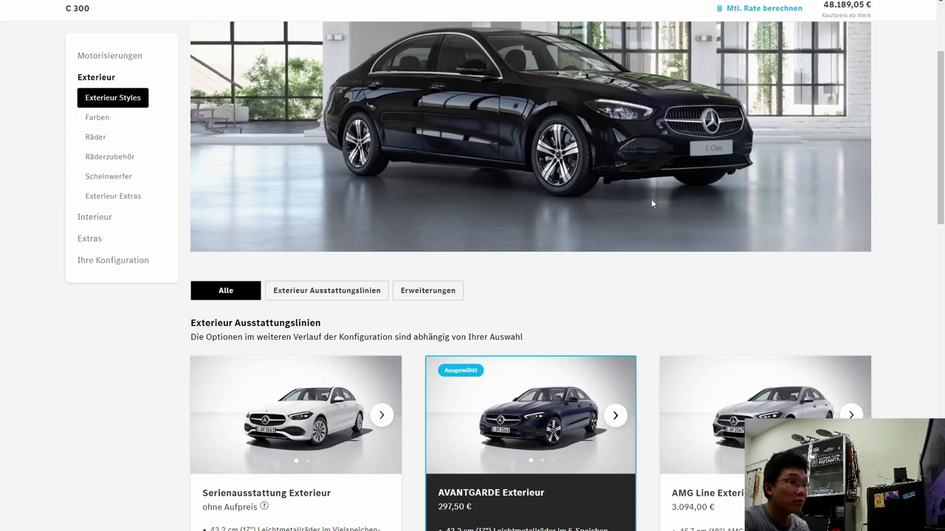
# Turn on the 360° view and spin the black C 300 round to its rear
pyautogui.scroll(2, 399, 155)
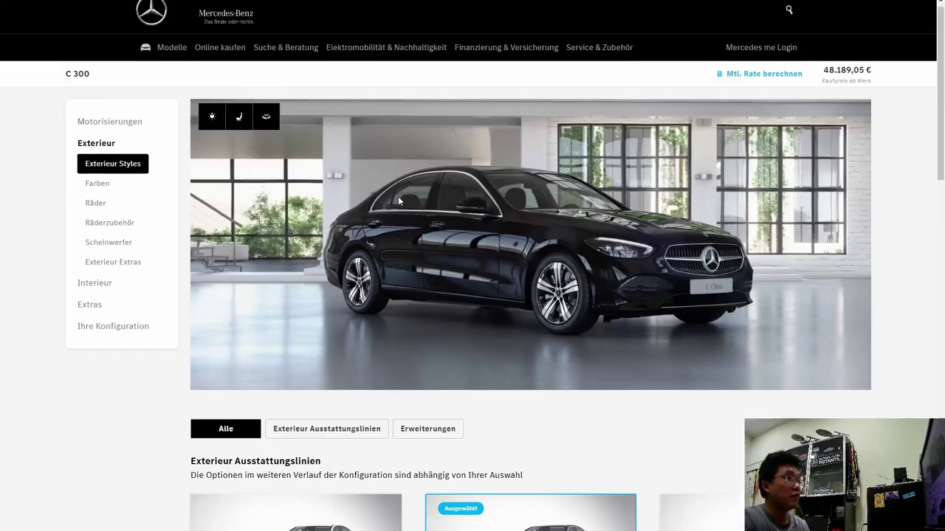
pyautogui.click(266, 77)
pyautogui.moveTo(336, 216); pyautogui.dragTo(481, 227)
pyautogui.scroll(-1, 516, 375)
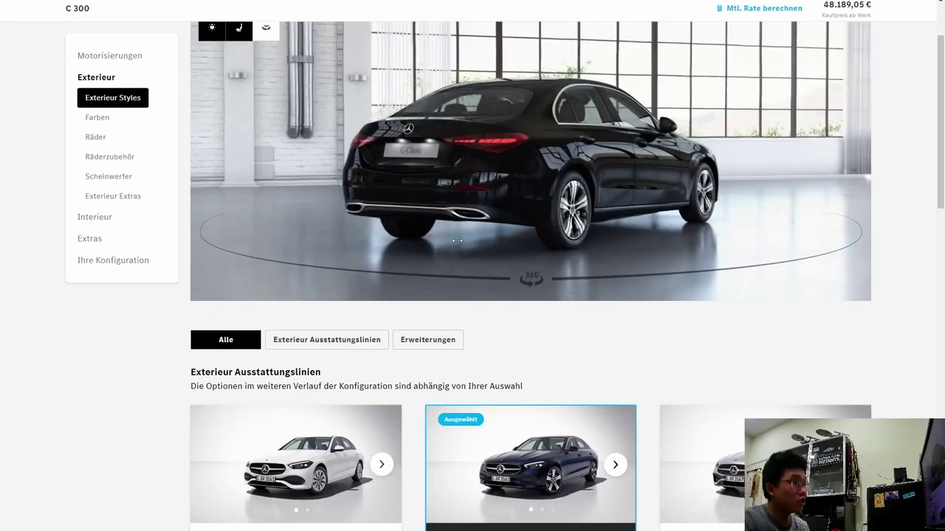
pyautogui.scroll(-2, 457, 239)
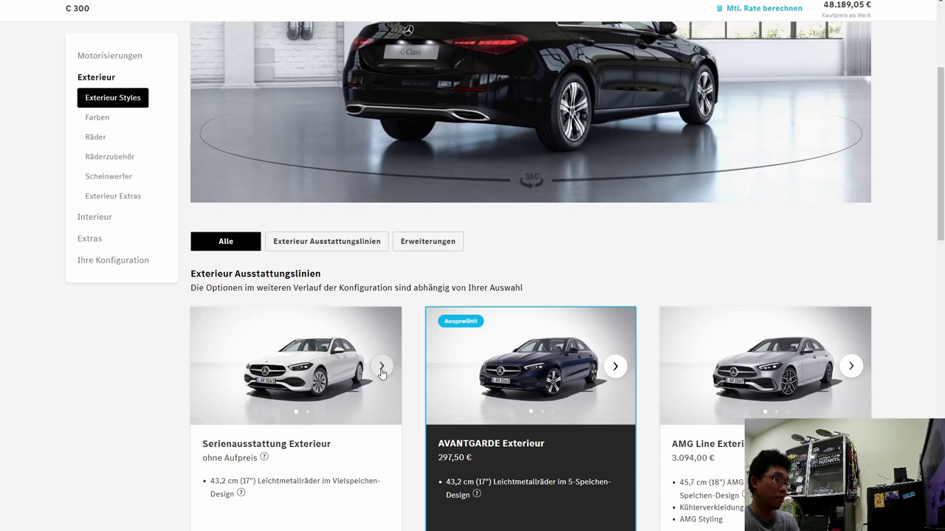
pyautogui.click(382, 369)
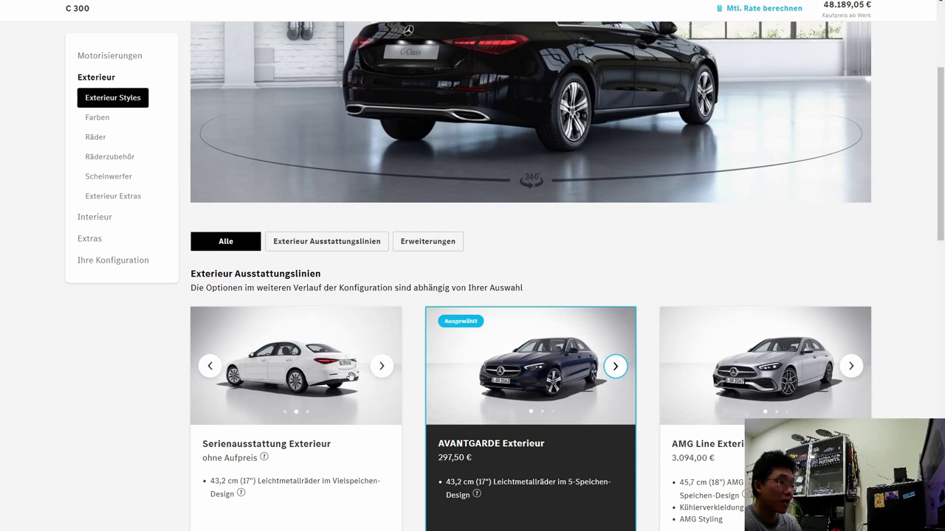
pyautogui.click(209, 366)
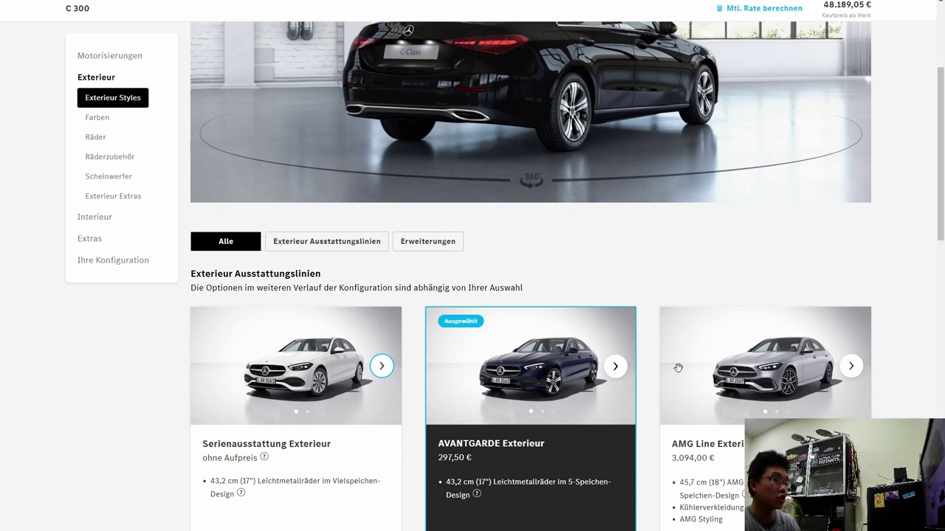
pyautogui.scroll(-2, 575, 347)
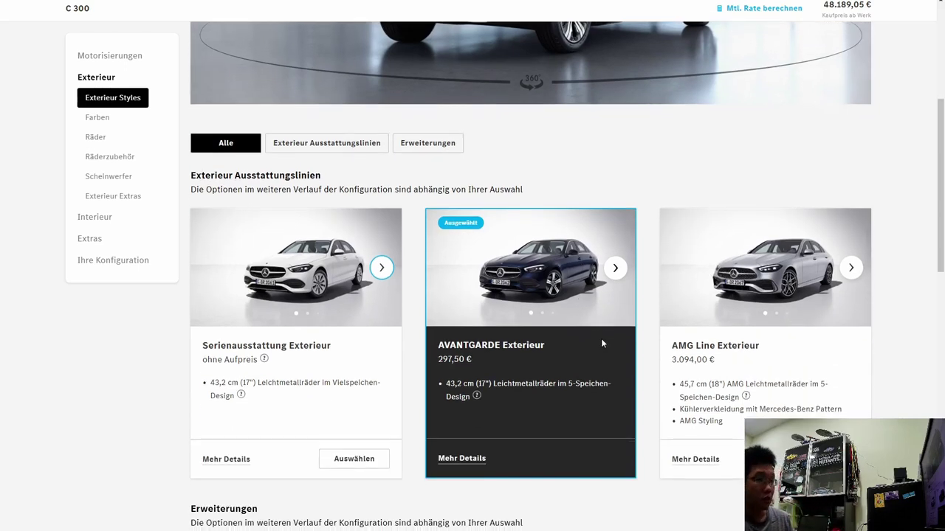
pyautogui.scroll(-1, 624, 384)
pyautogui.scroll(-1, 620, 404)
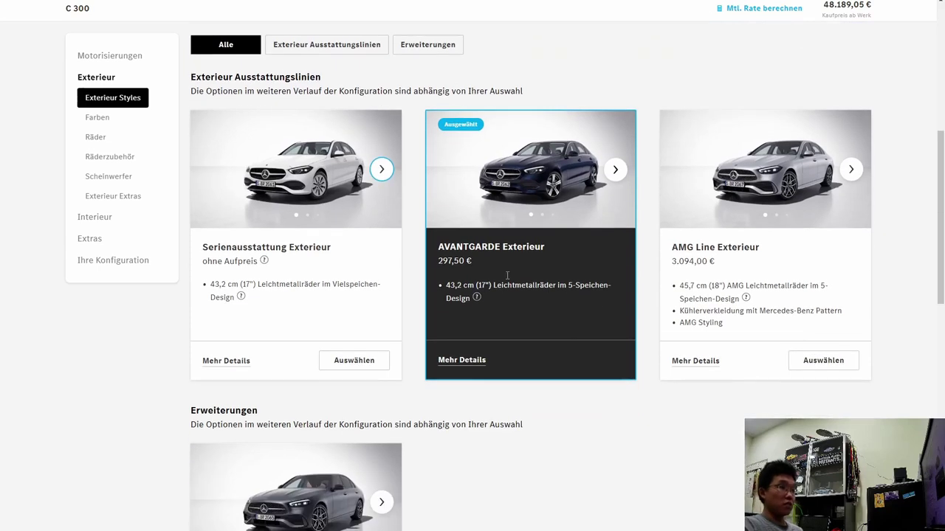
pyautogui.scroll(-1, 444, 262)
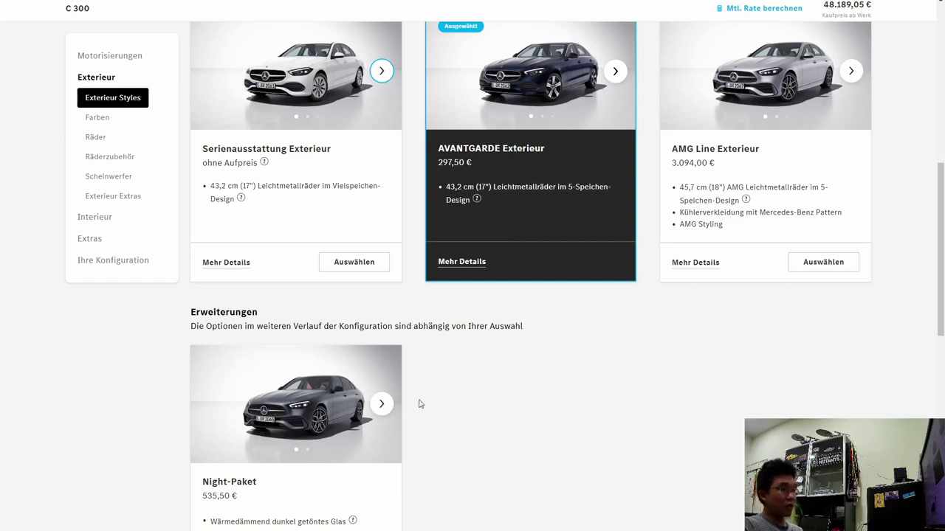
pyautogui.scroll(2, 460, 397)
pyautogui.scroll(3, 461, 396)
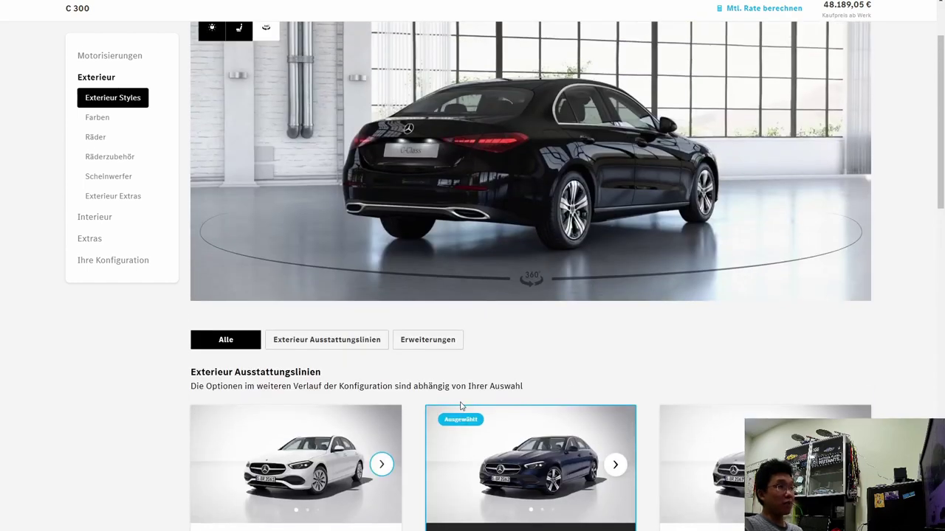
pyautogui.scroll(-2, 460, 399)
pyautogui.scroll(-5, 457, 403)
pyautogui.scroll(5, 377, 420)
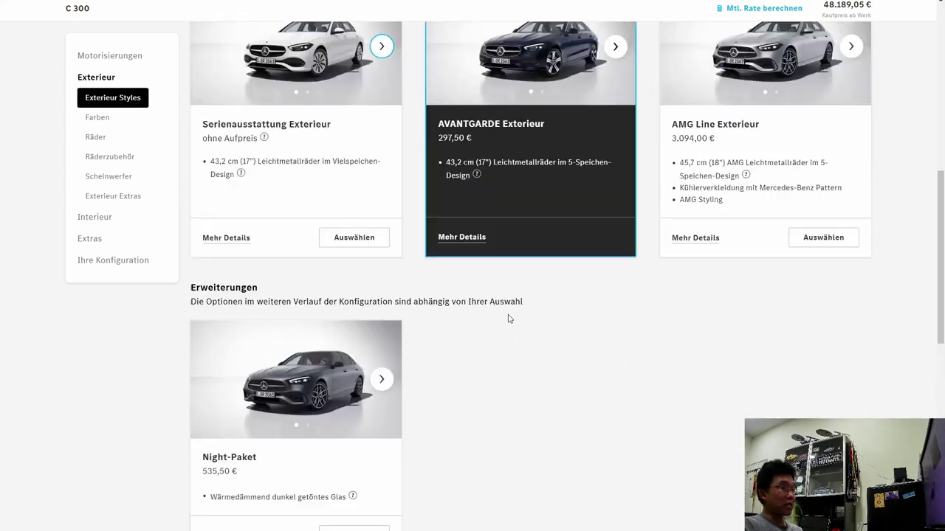
pyautogui.scroll(3, 511, 316)
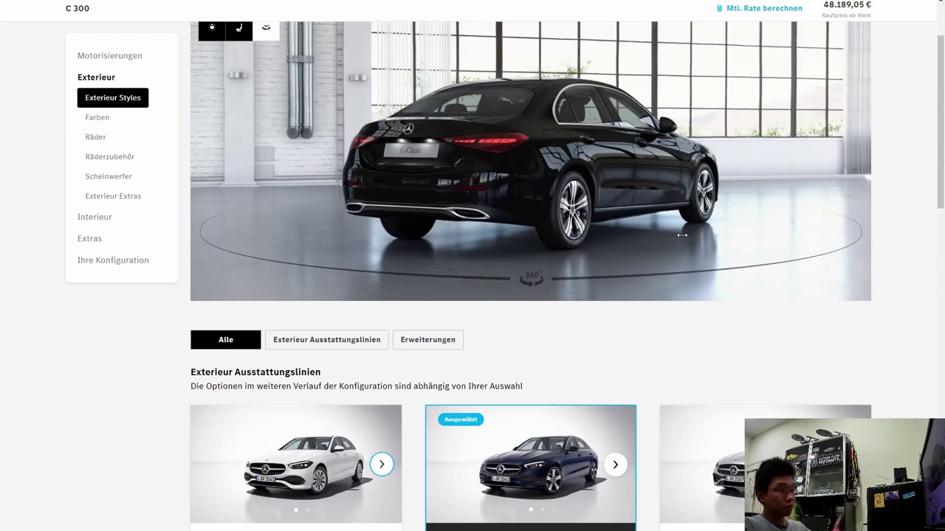
# Choose AMG Line Exterieur and accept the added AMG Line Interieur, reaching 52.639,65 €
pyautogui.scroll(-1, 673, 262)
pyautogui.scroll(-2, 771, 260)
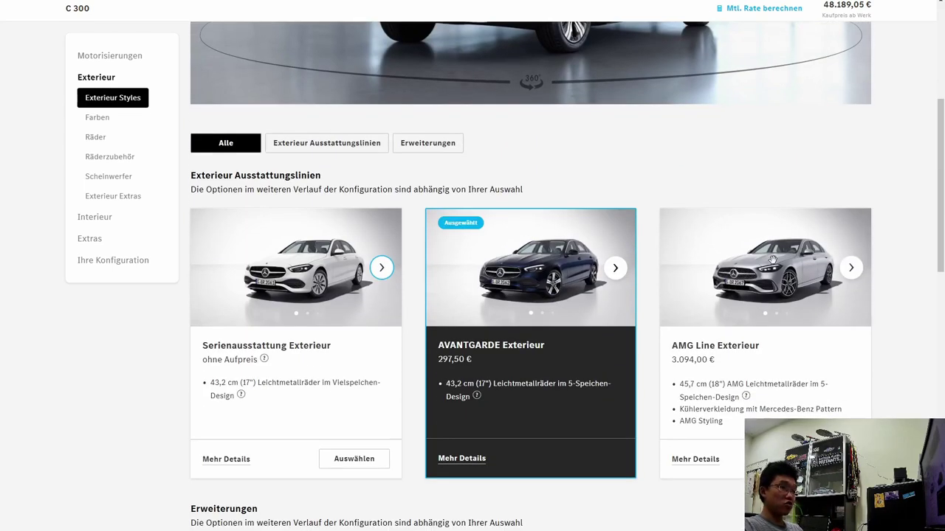
pyautogui.click(382, 267)
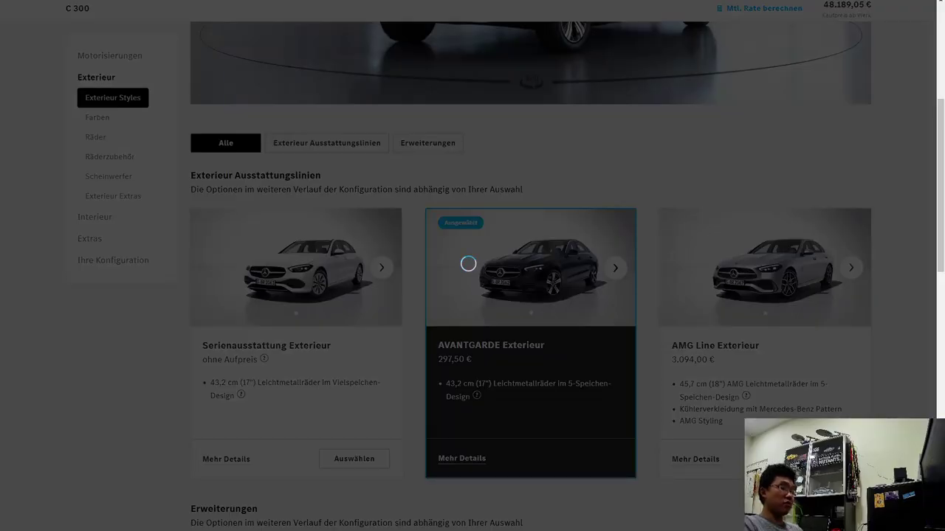
pyautogui.scroll(1, 782, 415)
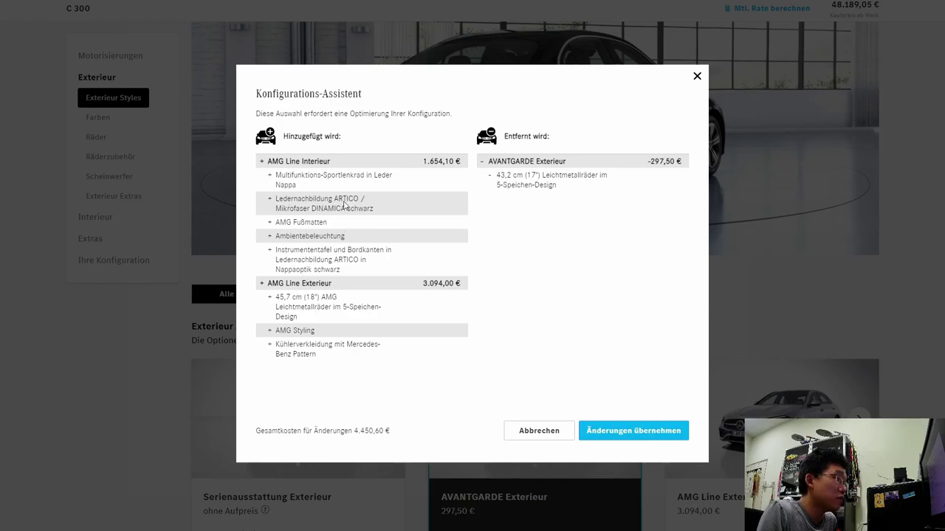
pyautogui.click(633, 434)
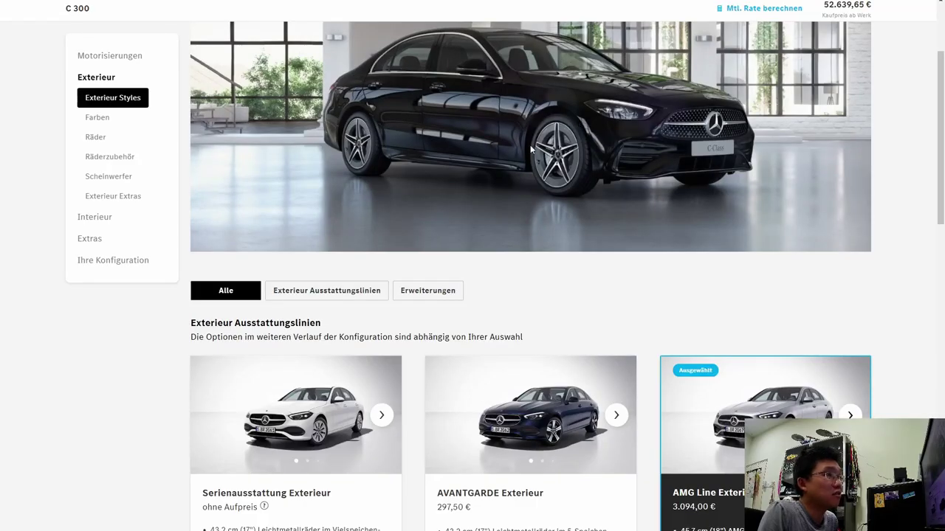
pyautogui.scroll(-5, 605, 211)
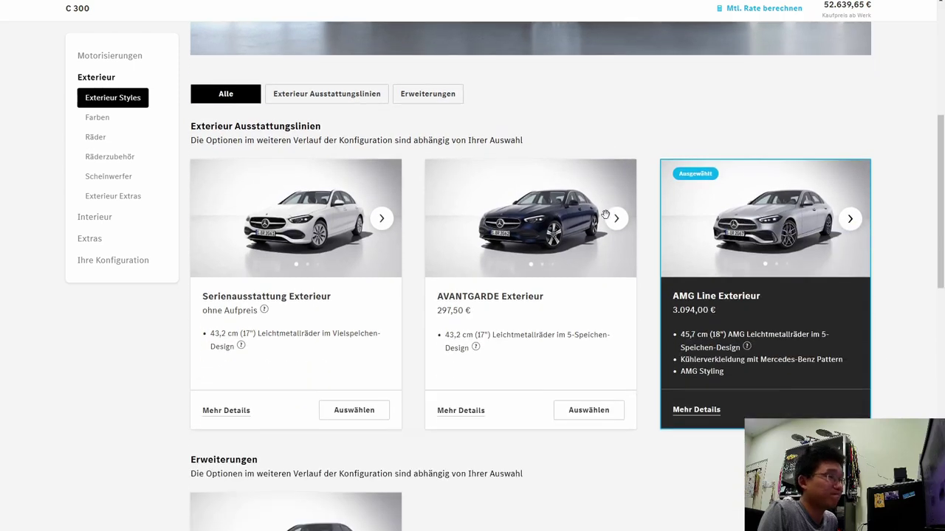
pyautogui.scroll(-3, 527, 214)
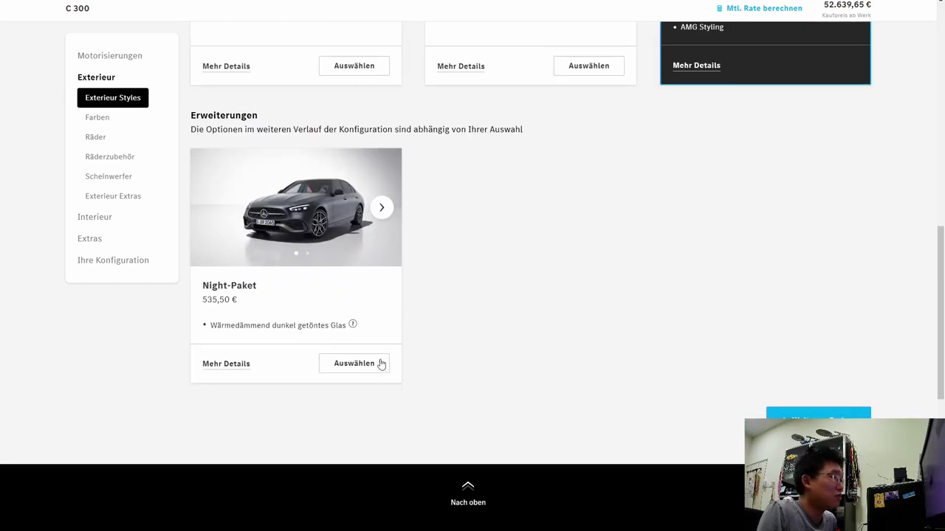
# Add the Night-Paket for 535,50 €, making the total 53.175,15 €, and scroll to Farben
pyautogui.click(354, 364)
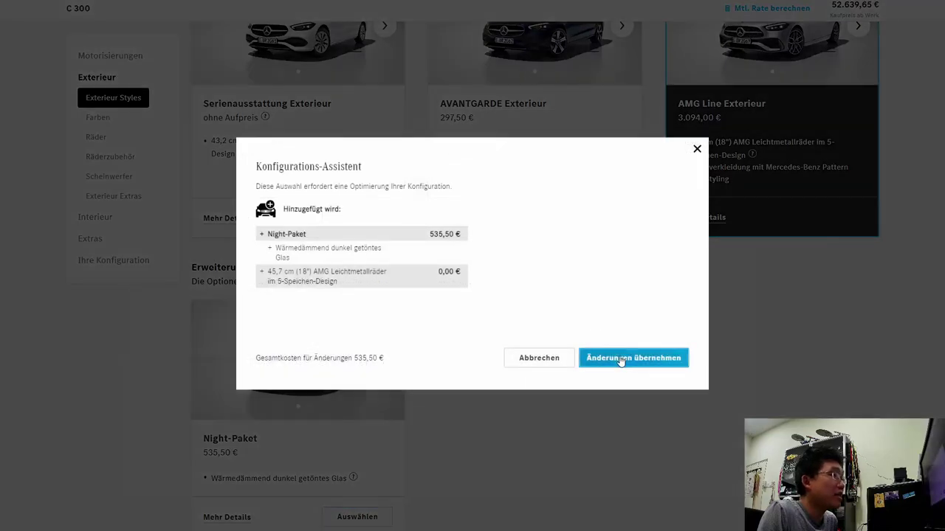
pyautogui.click(620, 360)
pyautogui.scroll(6, 625, 337)
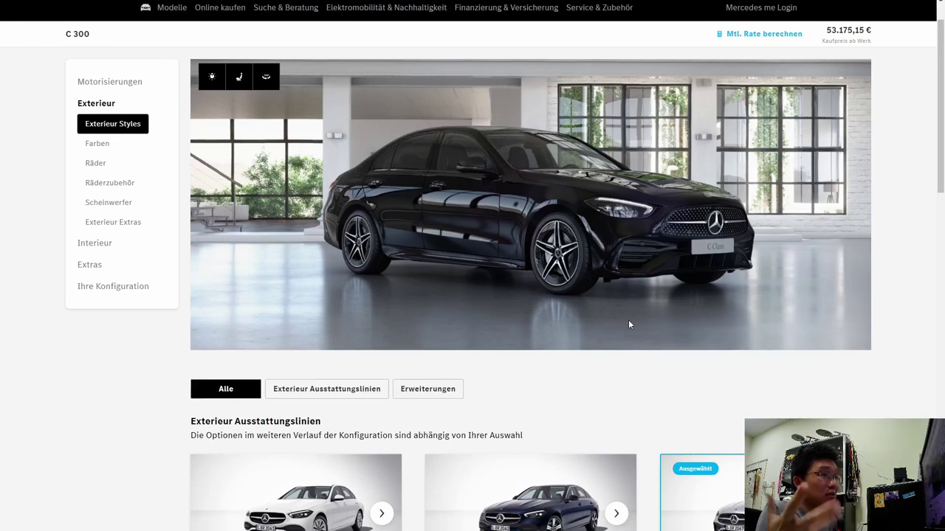
pyautogui.scroll(-2, 648, 303)
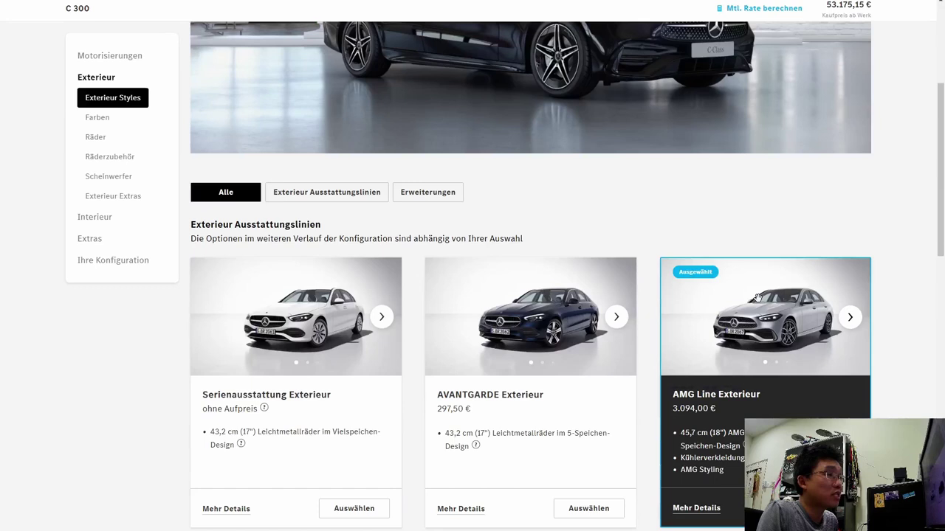
pyautogui.scroll(-4, 750, 290)
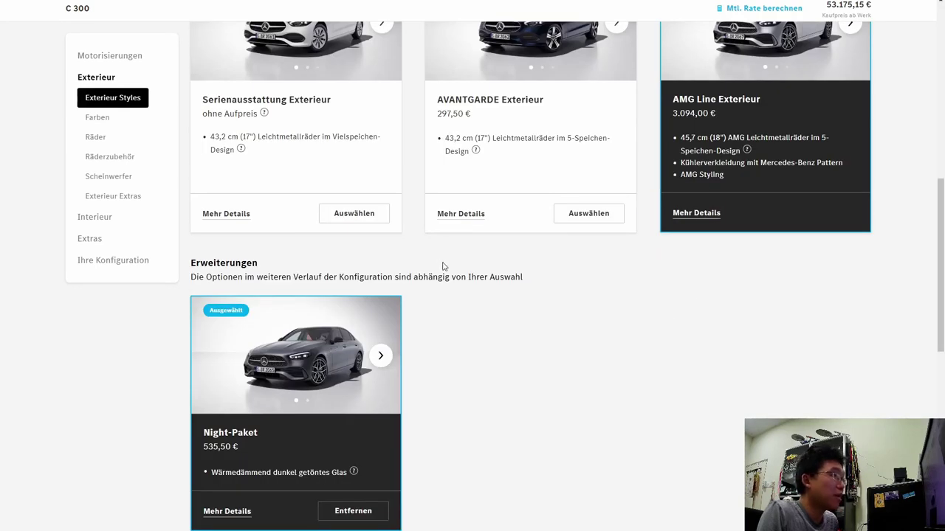
pyautogui.scroll(3, 443, 267)
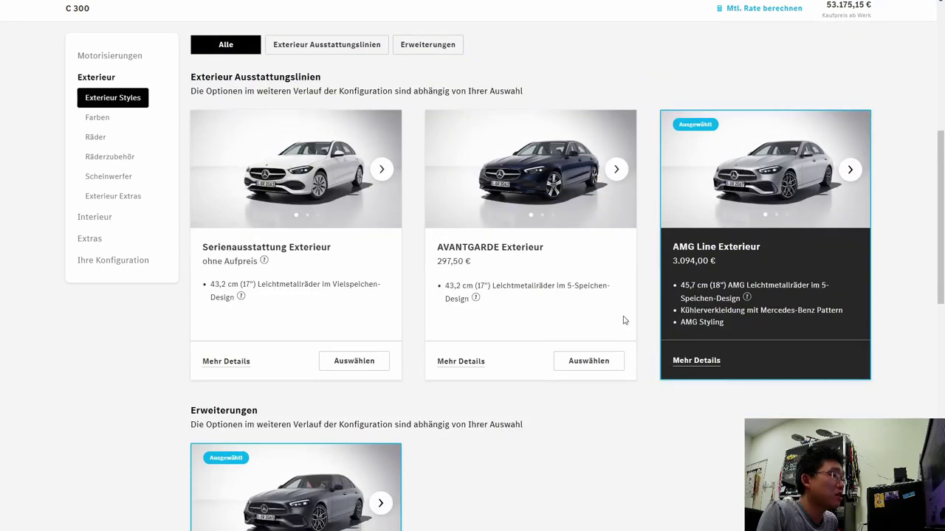
pyautogui.scroll(-4, 726, 354)
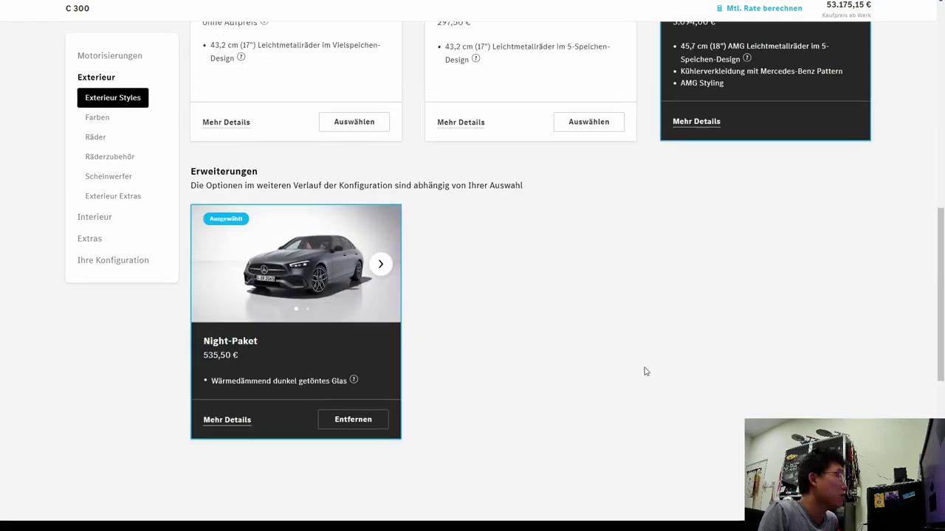
pyautogui.scroll(-3, 646, 367)
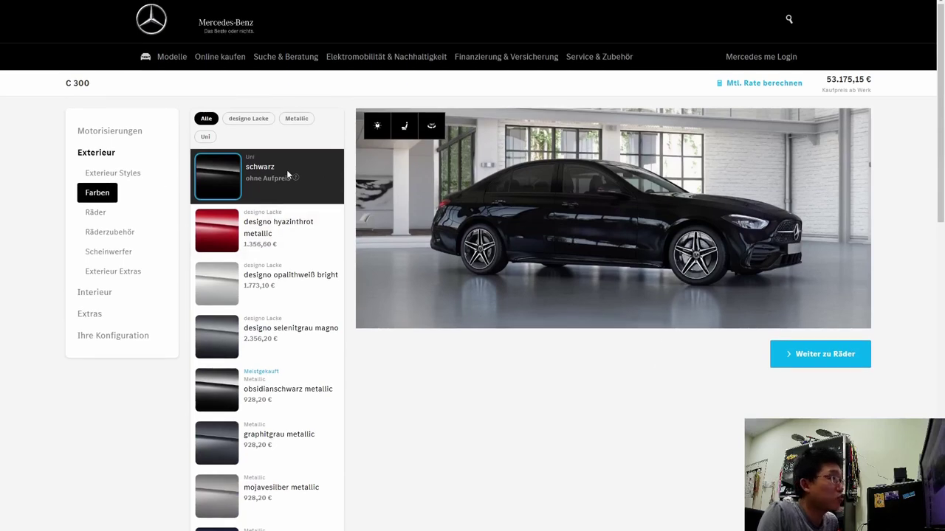
# Try designo hyazinthrot, cavansitblau, designo selenitgrau magno and designo opalithweiß bright paints
pyautogui.click(289, 237)
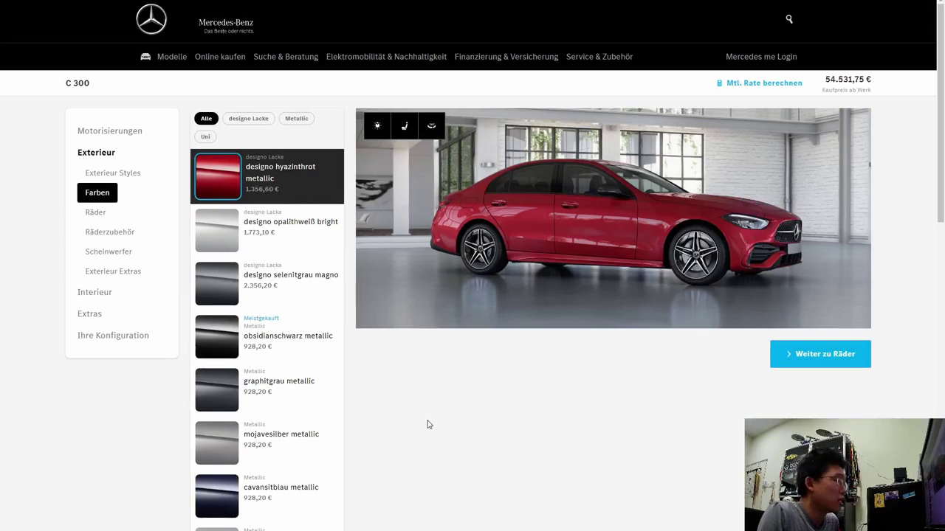
pyautogui.scroll(-1, 314, 405)
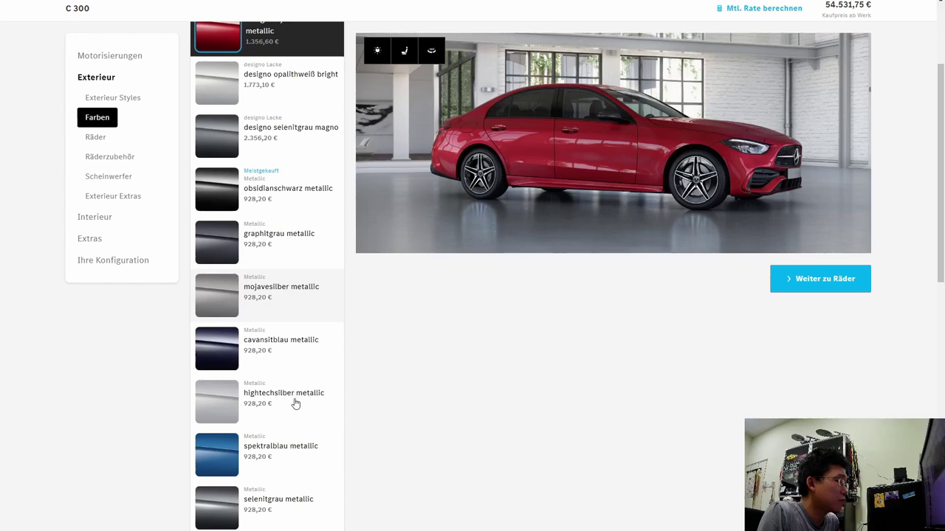
pyautogui.click(274, 353)
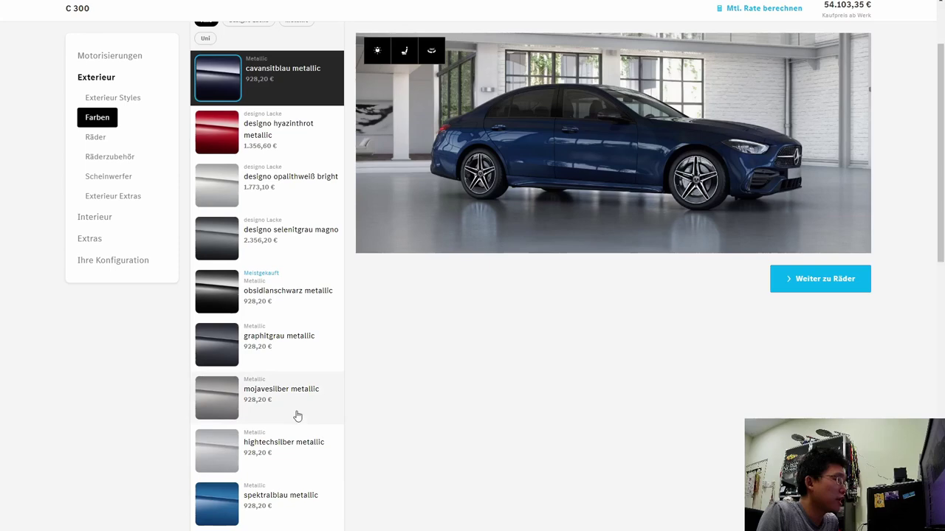
pyautogui.click(293, 345)
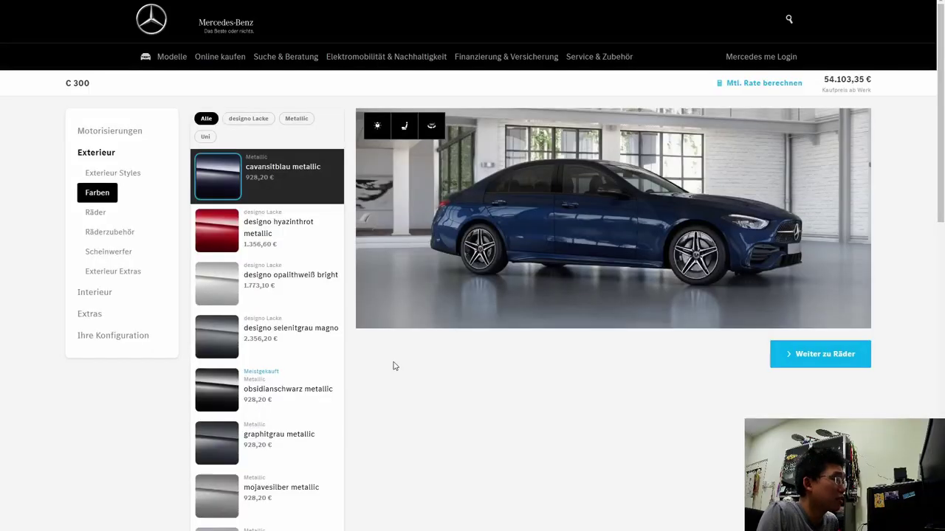
pyautogui.click(284, 351)
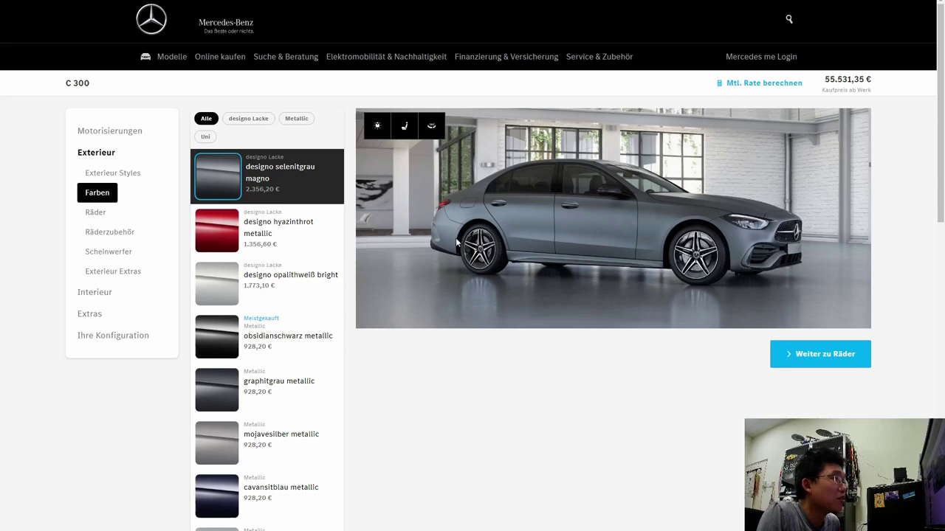
pyautogui.click(268, 282)
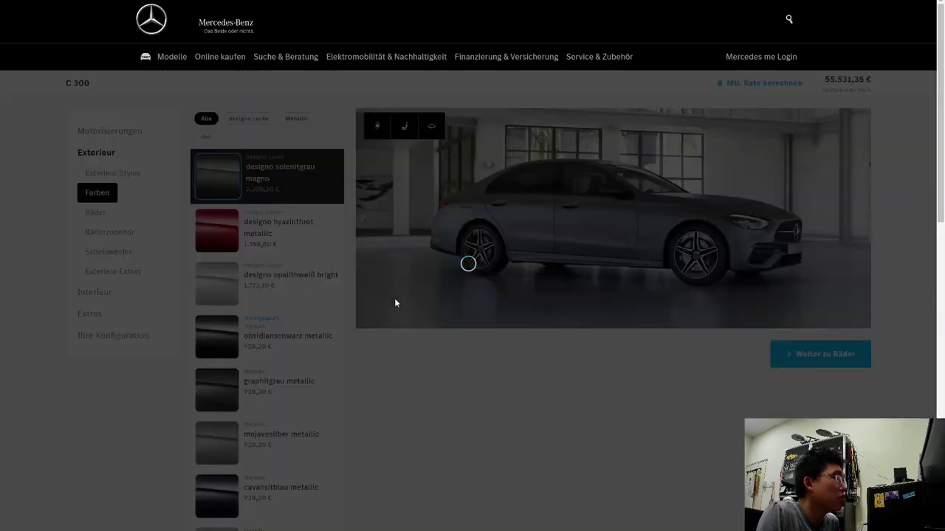
# Settle on mojavesilber metallic paint at 54.103,35 € and continue to Räder
pyautogui.scroll(-1, 344, 281)
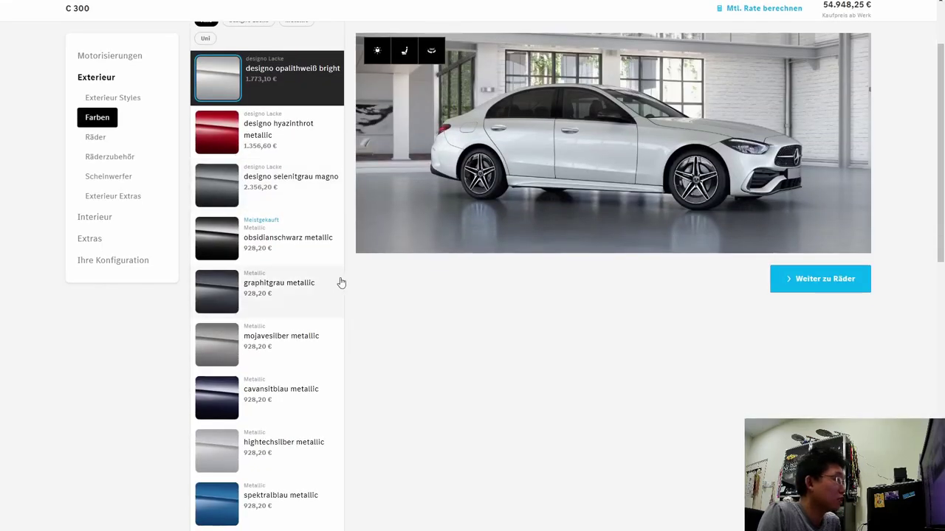
pyautogui.click(310, 358)
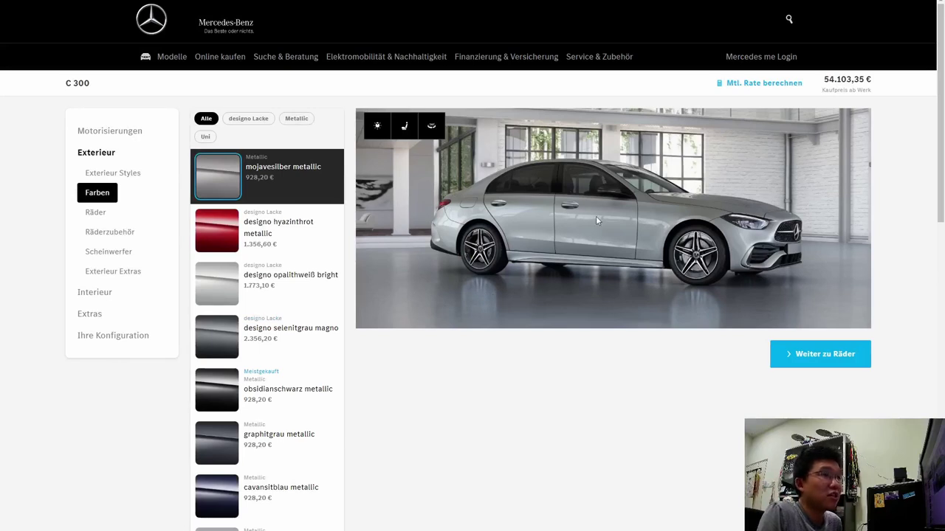
pyautogui.click(822, 356)
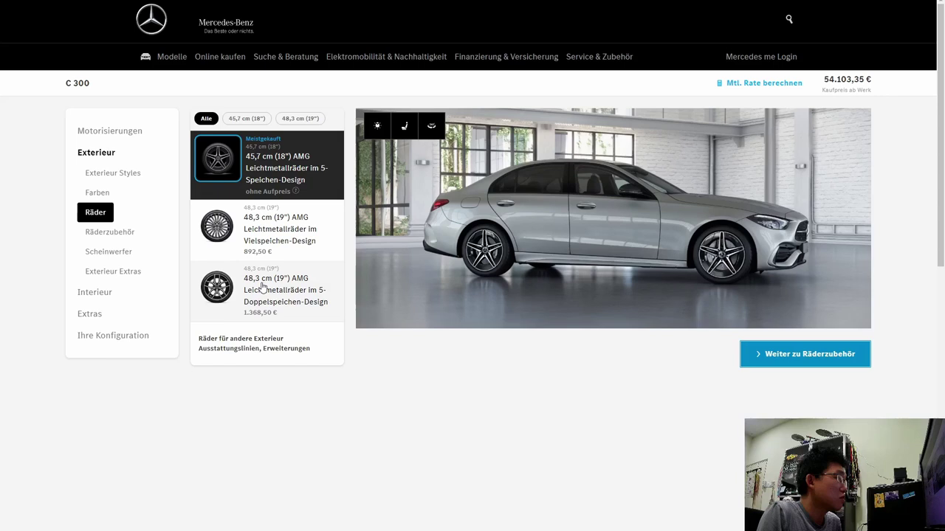
# Try AMG Vielspeichen, then fit 48,3 cm AMG 5-Doppelspeichen wheels (55.471,85 €) and continue
pyautogui.click(281, 240)
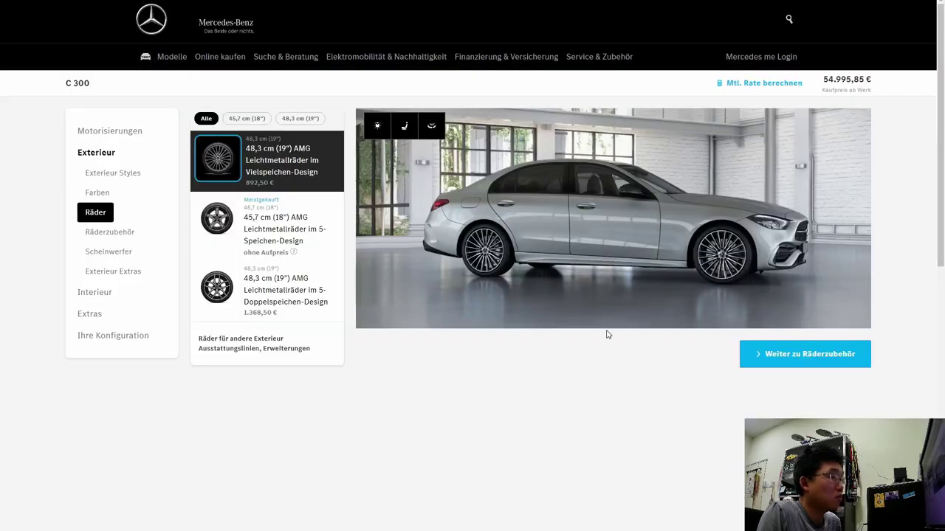
pyautogui.click(276, 302)
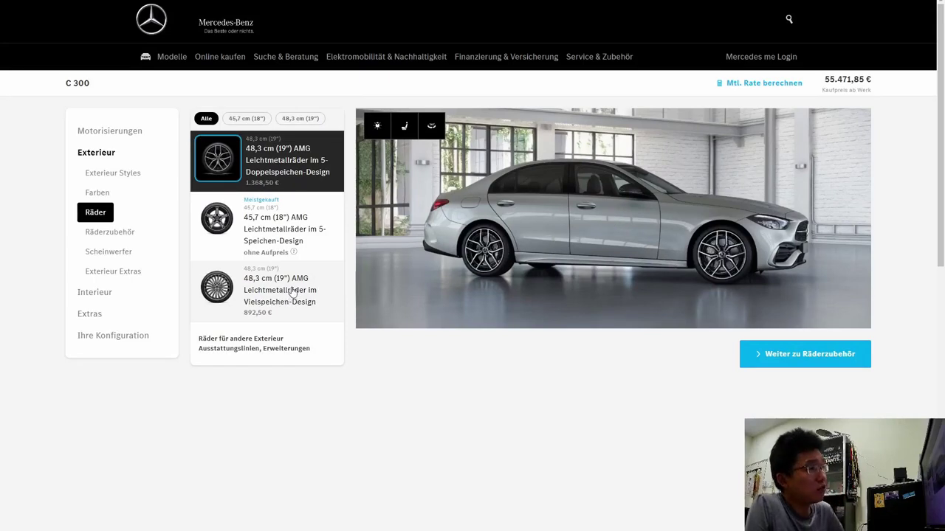
pyautogui.click(789, 355)
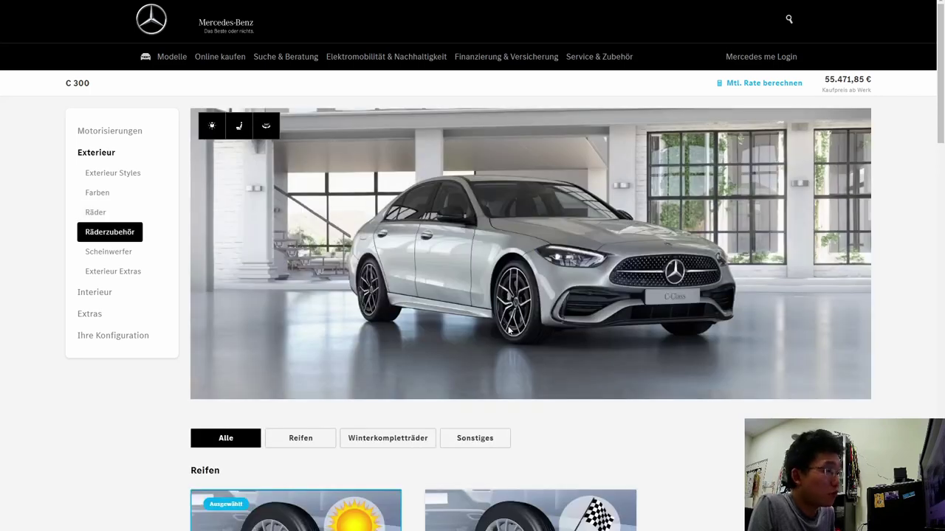
pyautogui.scroll(-5, 501, 329)
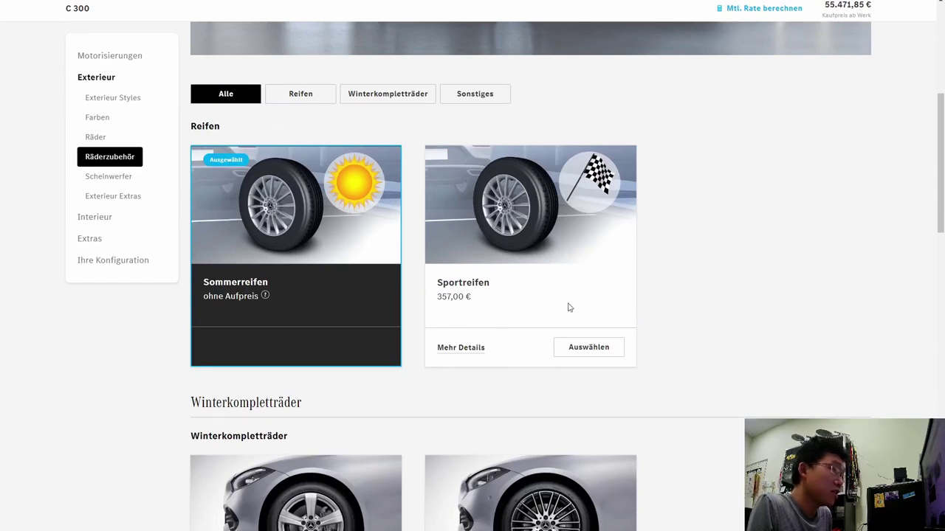
pyautogui.click(611, 348)
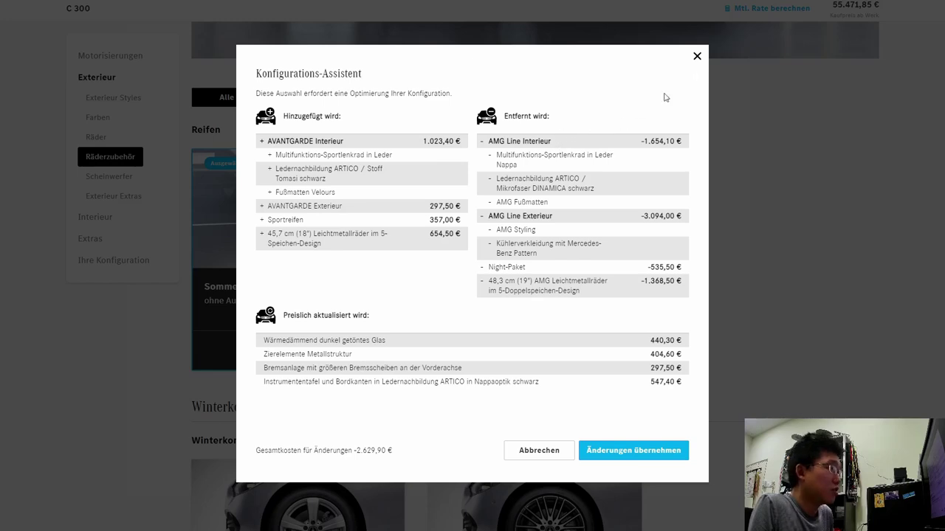
pyautogui.click(696, 58)
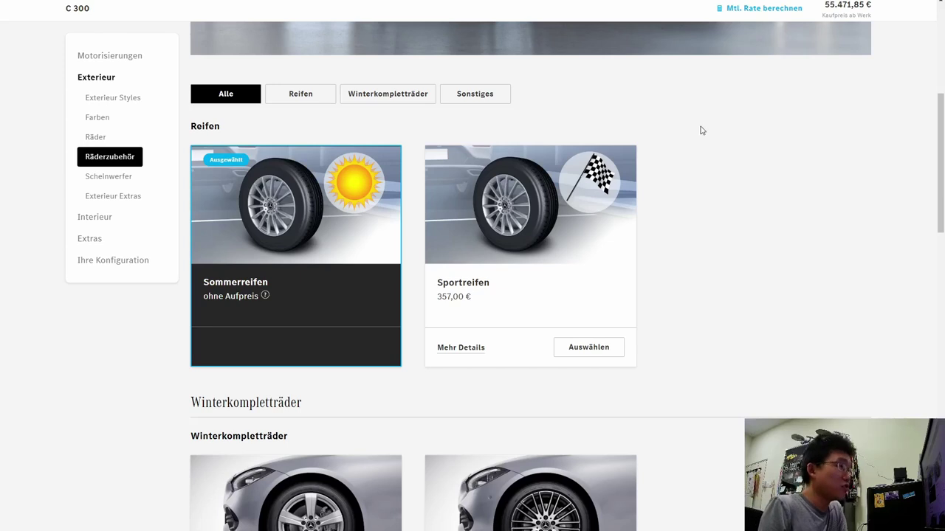
pyautogui.scroll(3, 689, 139)
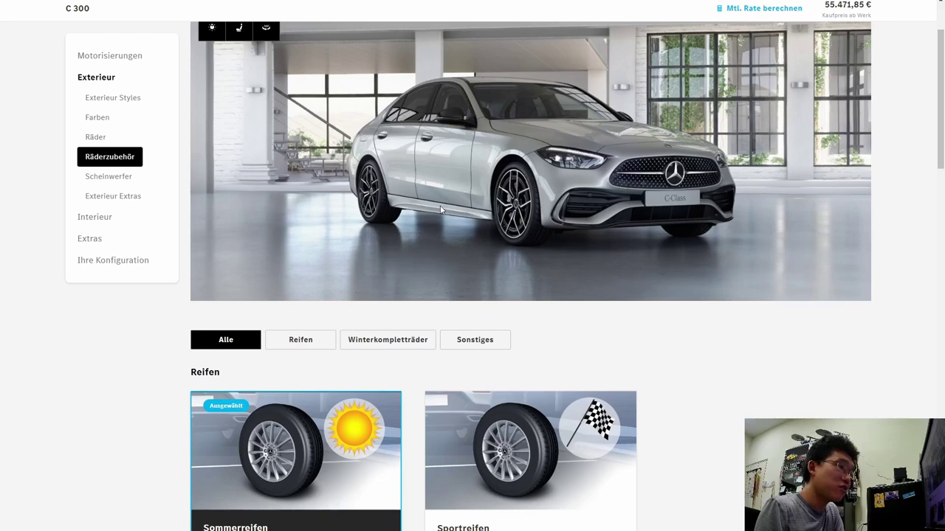
# Add the TIREFIT kit for 59,50 € (total 55.531,35 €) and continue to Scheinwerfer
pyautogui.scroll(-1, 441, 211)
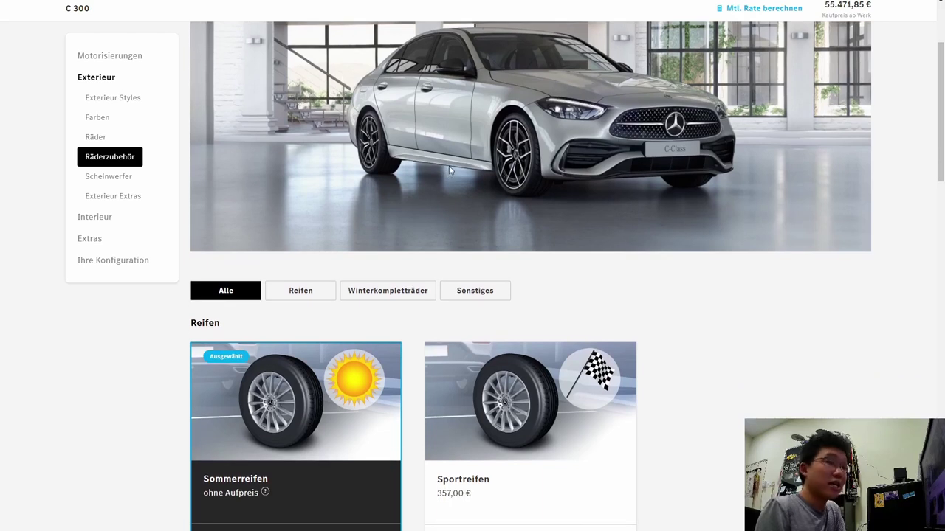
pyautogui.scroll(-3, 449, 170)
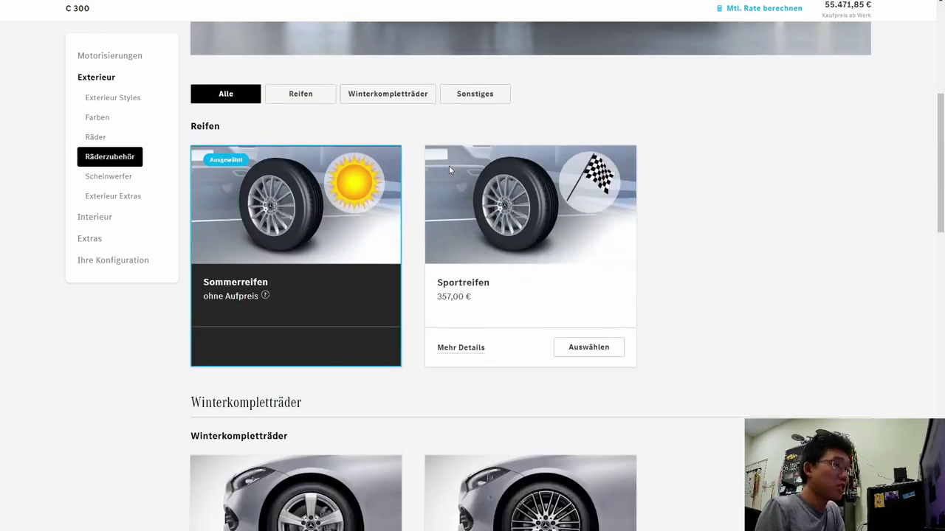
pyautogui.scroll(-2, 449, 170)
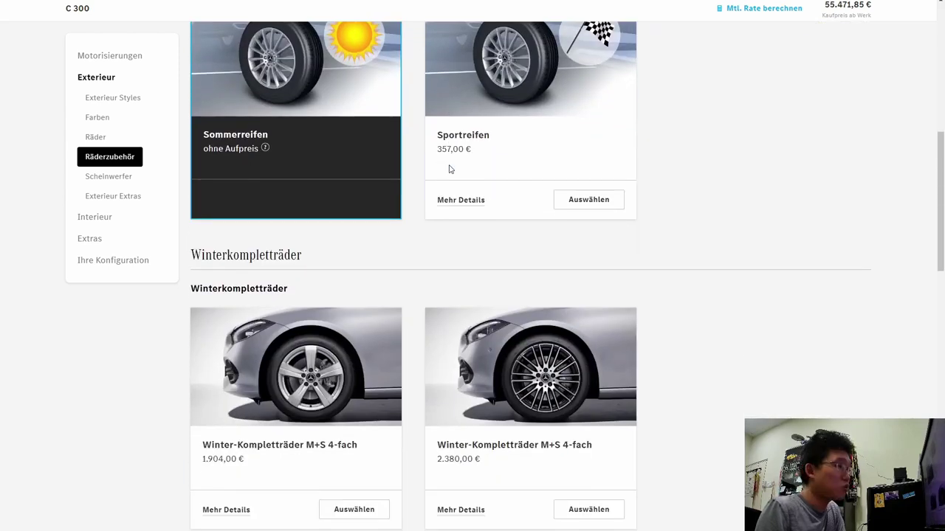
pyautogui.scroll(-2, 449, 170)
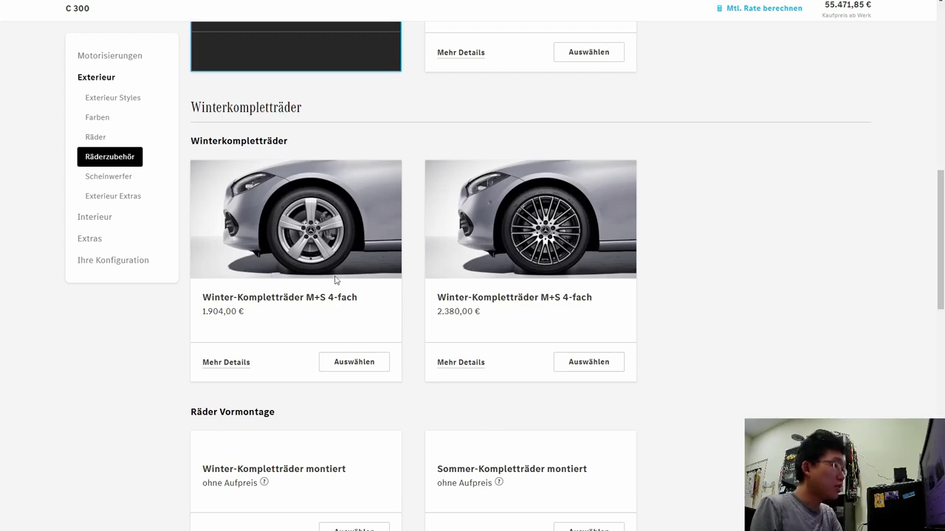
pyautogui.scroll(-3, 334, 280)
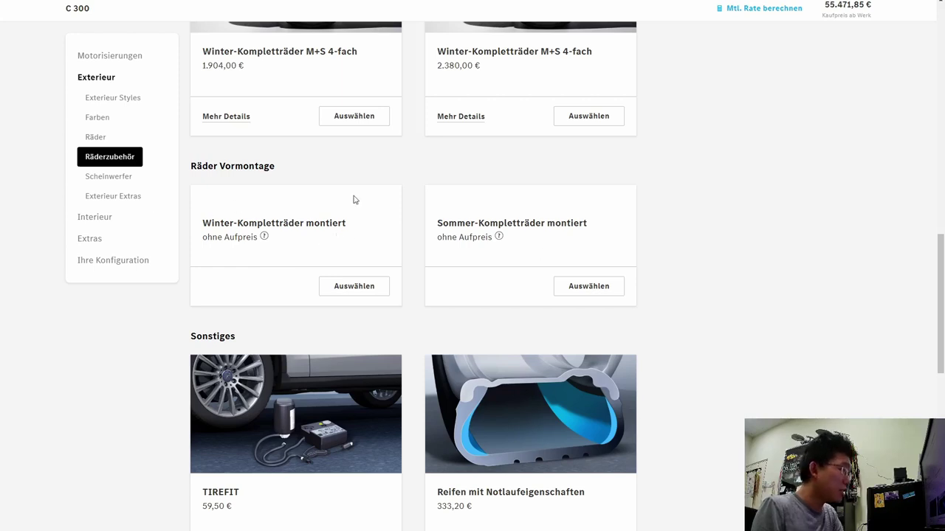
pyautogui.scroll(-2, 495, 235)
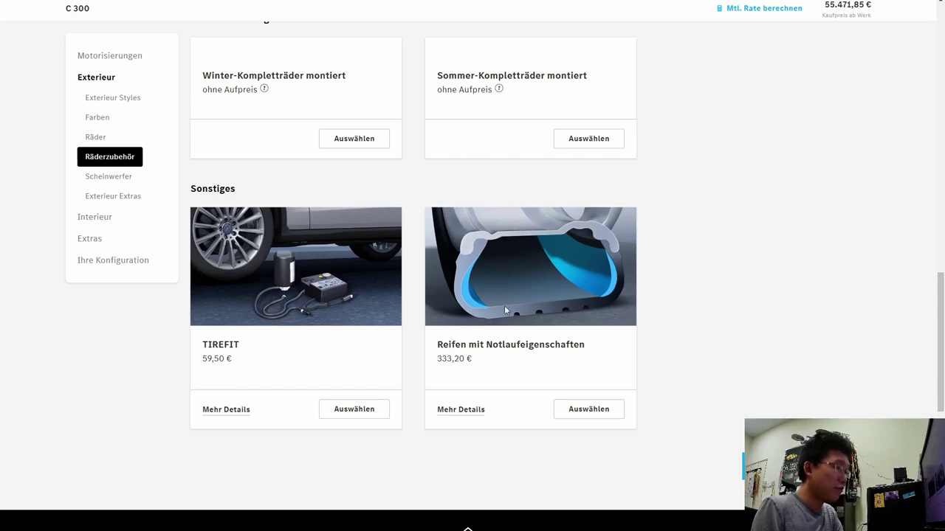
pyautogui.click(371, 410)
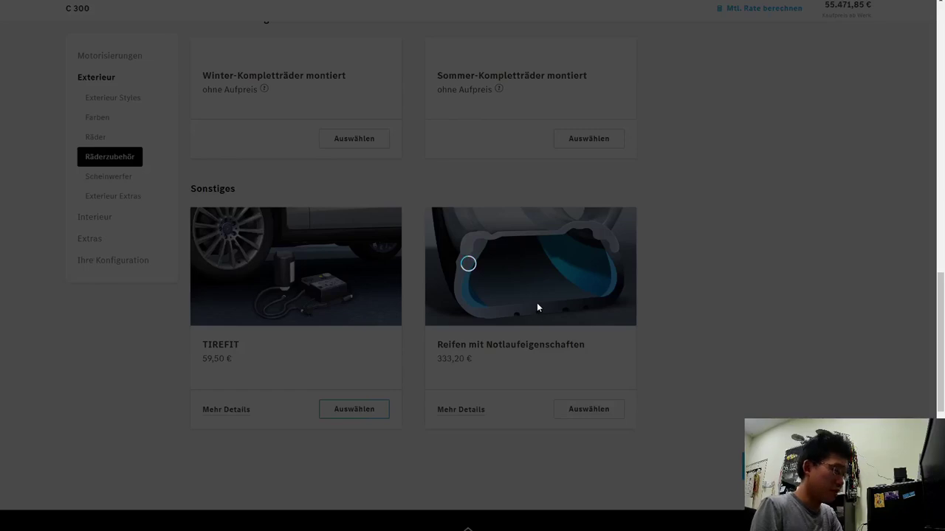
pyautogui.scroll(-10, 840, 220)
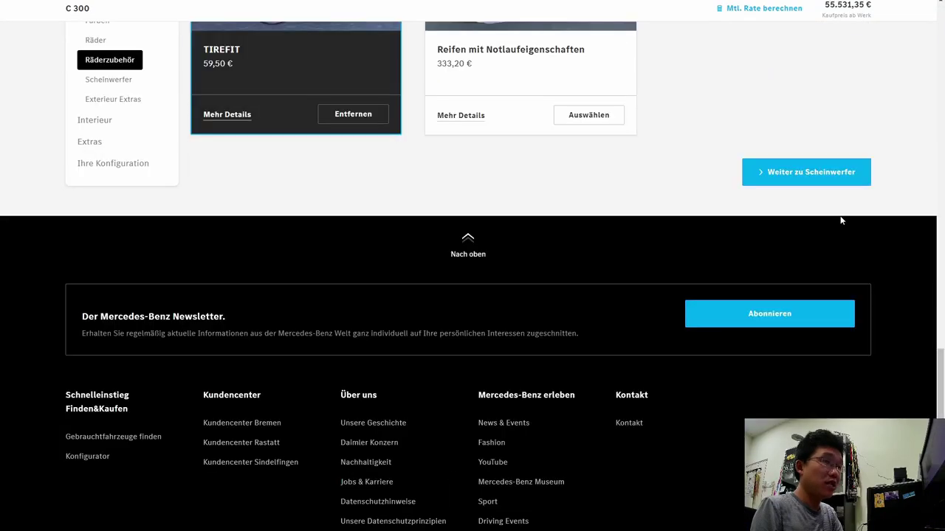
pyautogui.click(827, 173)
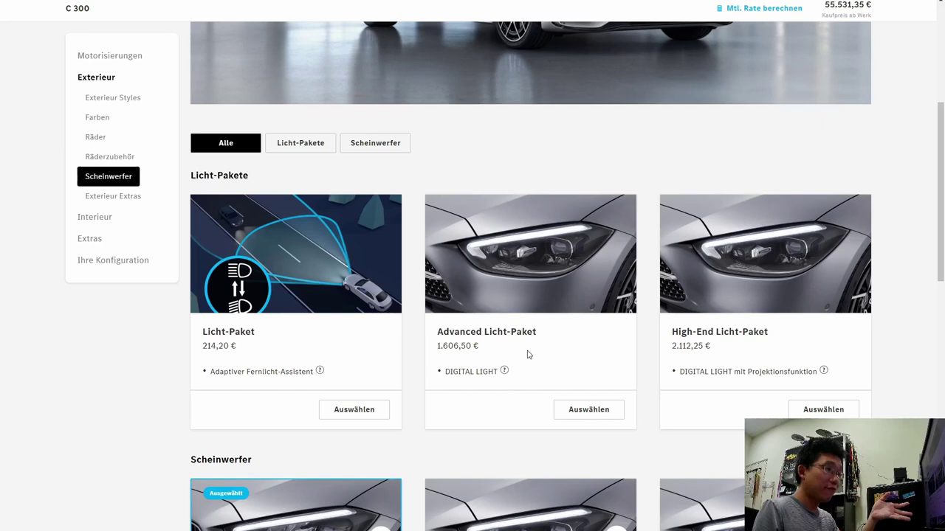
pyautogui.scroll(-1, 741, 343)
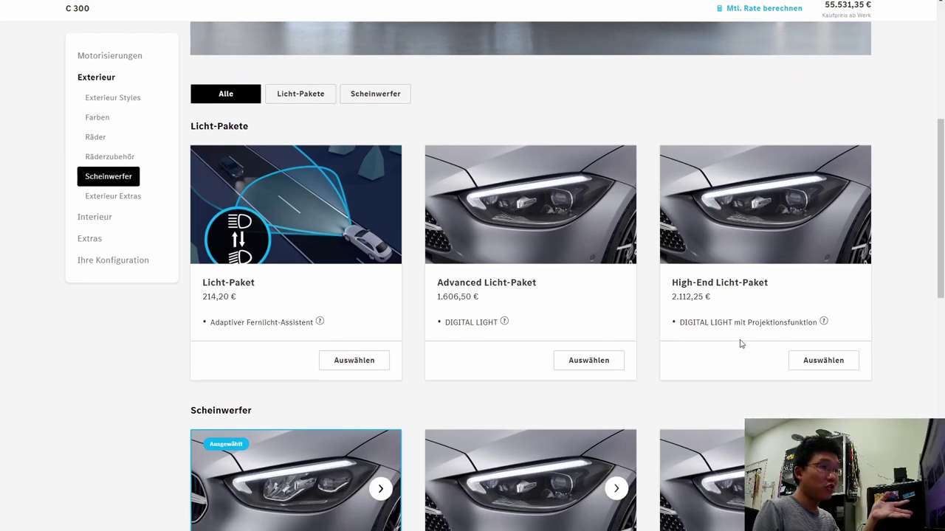
pyautogui.scroll(-2, 738, 344)
pyautogui.scroll(-2, 740, 339)
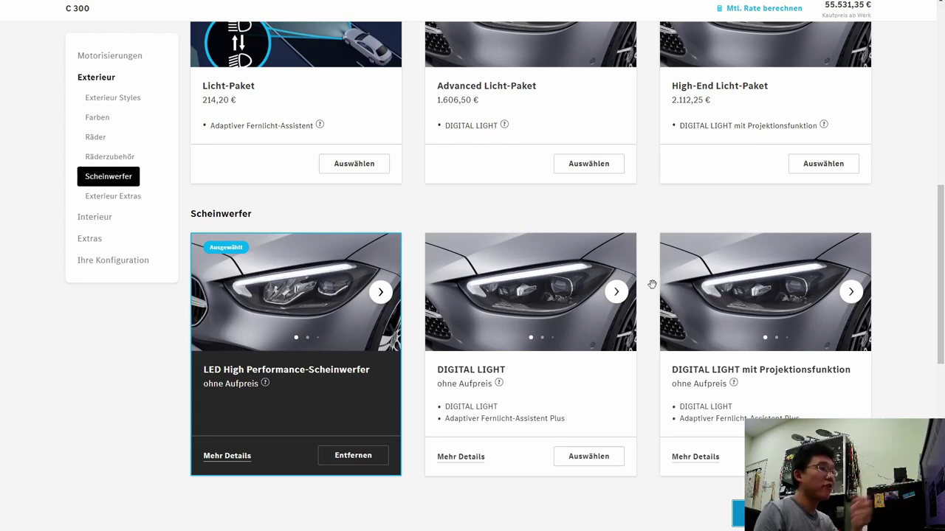
pyautogui.scroll(4, 588, 312)
pyautogui.scroll(-4, 664, 310)
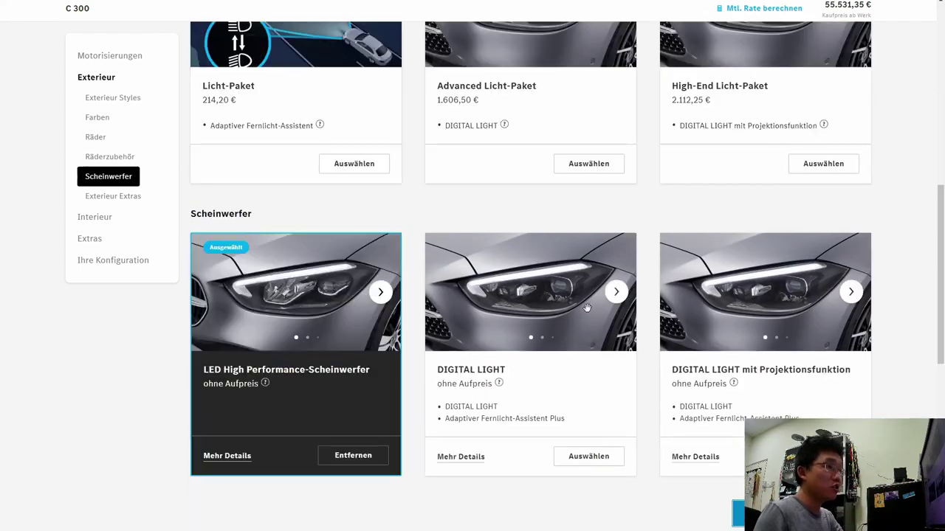
pyautogui.scroll(1, 812, 310)
pyautogui.scroll(-2, 812, 309)
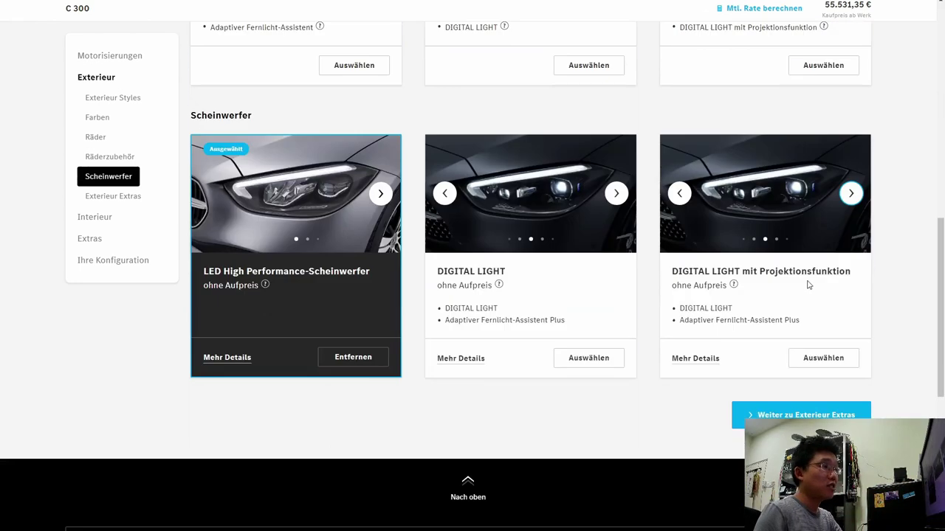
# Select DIGITAL LIGHT mit Projektionsfunktion headlights and accept the required High-End Licht-Paket
pyautogui.click(830, 360)
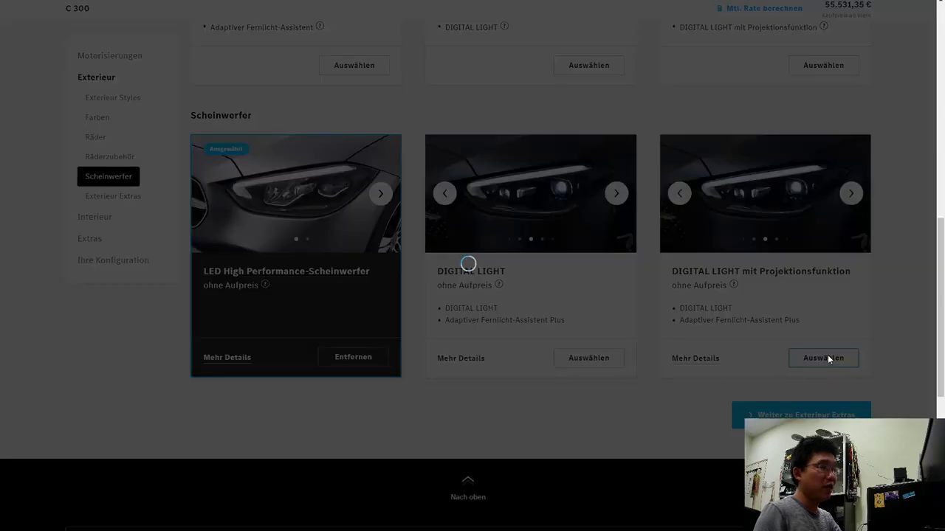
pyautogui.scroll(-2, 360, 290)
pyautogui.scroll(3, 360, 291)
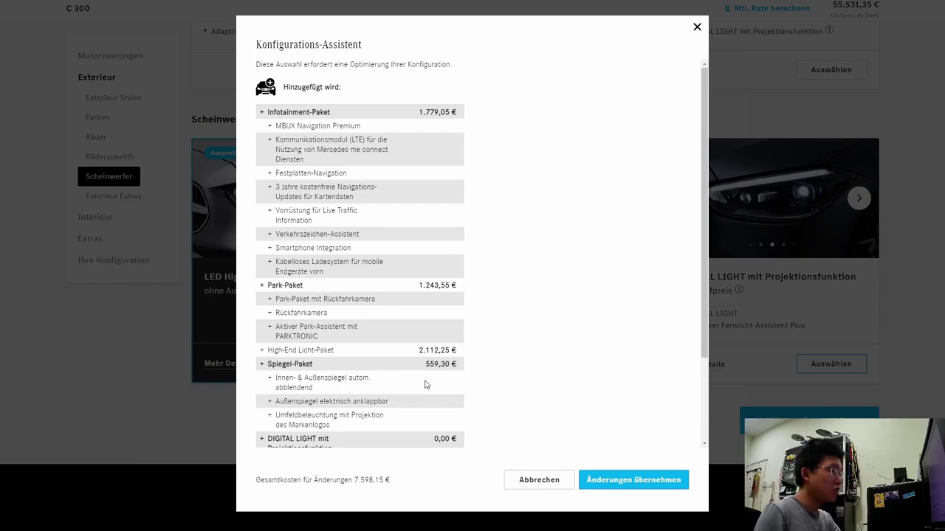
pyautogui.scroll(-2, 425, 384)
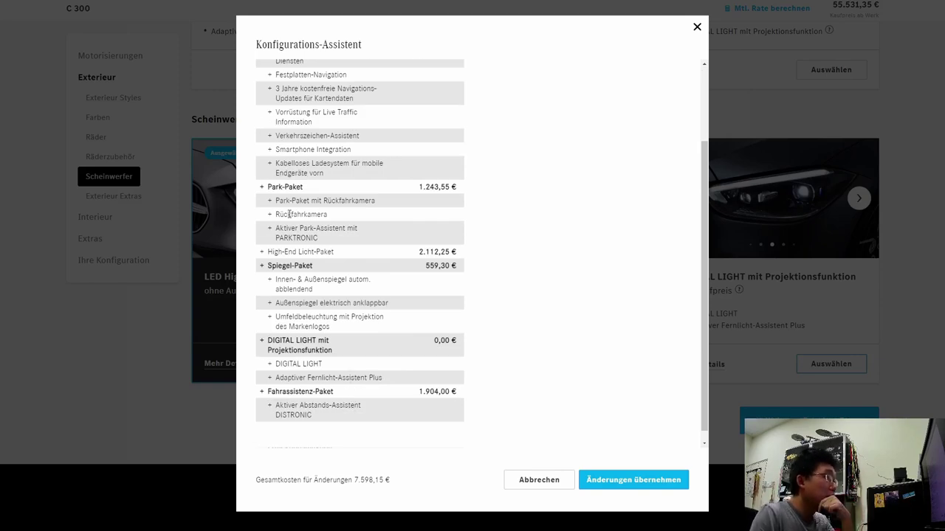
pyautogui.click(756, 335)
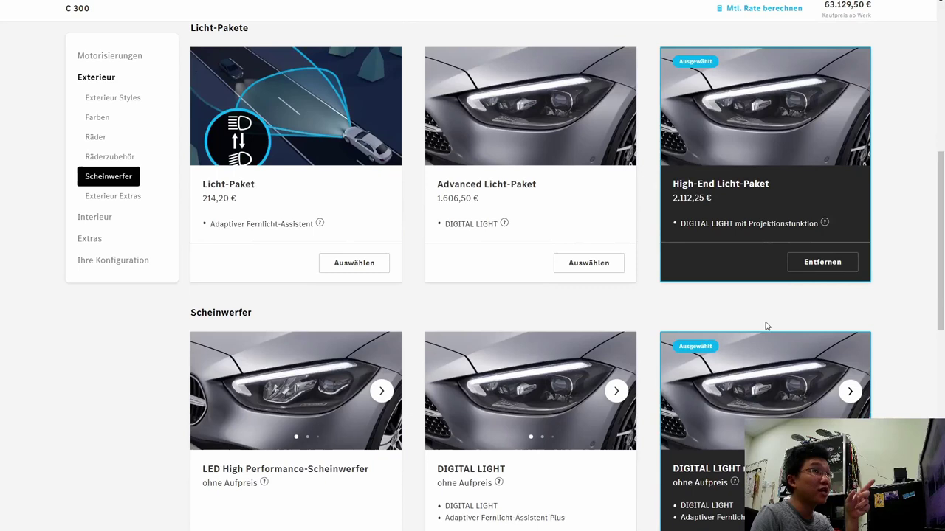
# Highlight the new total price of 63.129,50 €
pyautogui.scroll(-3, 764, 326)
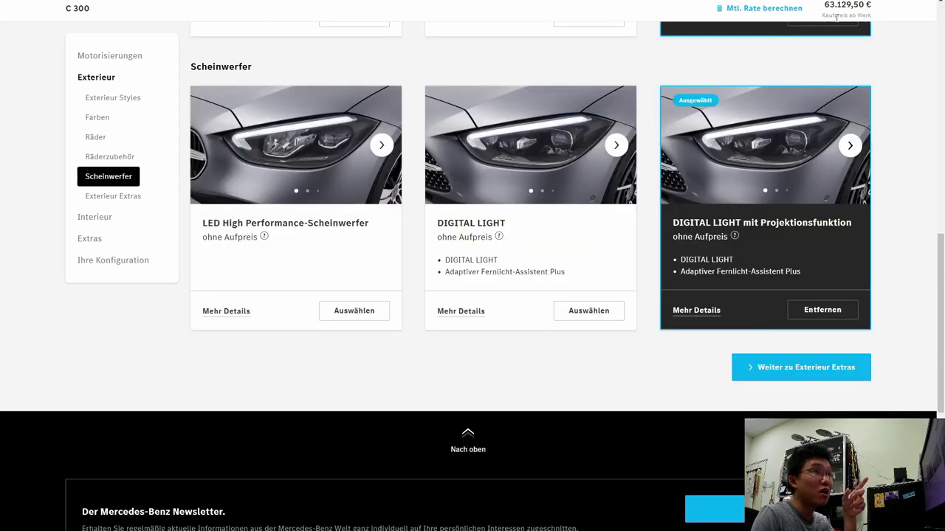
pyautogui.doubleClick(842, 5)
pyautogui.scroll(1, 862, 107)
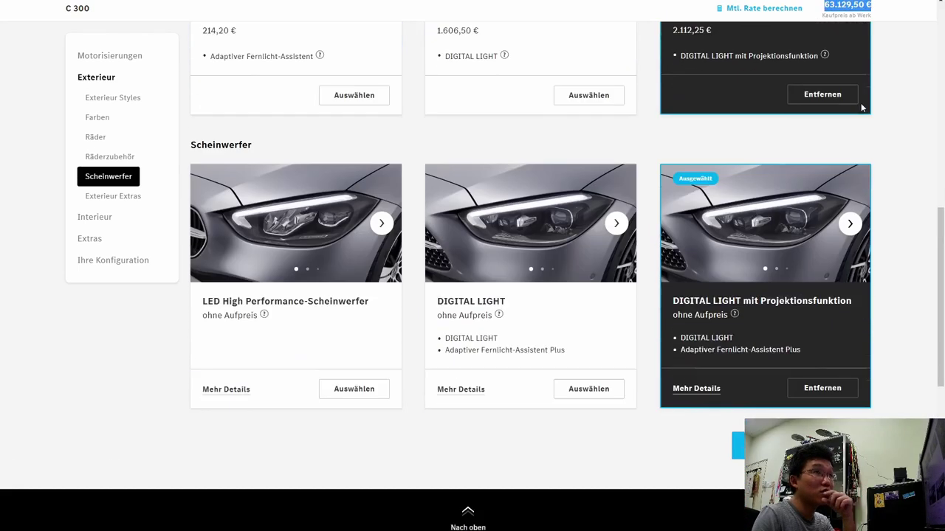
pyautogui.scroll(-1, 861, 107)
# Add the Panorama-Schiebedach (2.106,30 €) and Akustikglas (142,80 €) exterior extras, reaching 65.378,60 €
pyautogui.click(832, 391)
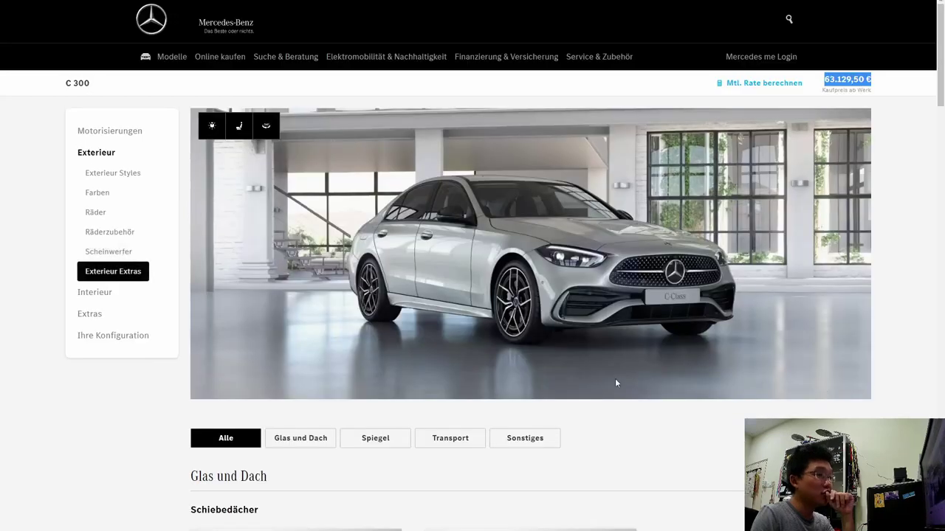
pyautogui.scroll(-3, 591, 388)
pyautogui.scroll(-1, 564, 400)
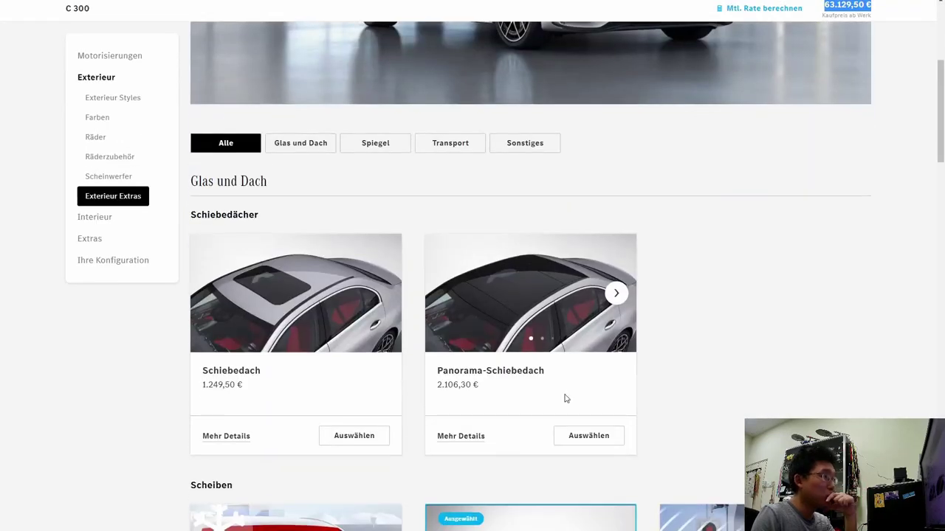
pyautogui.click(578, 436)
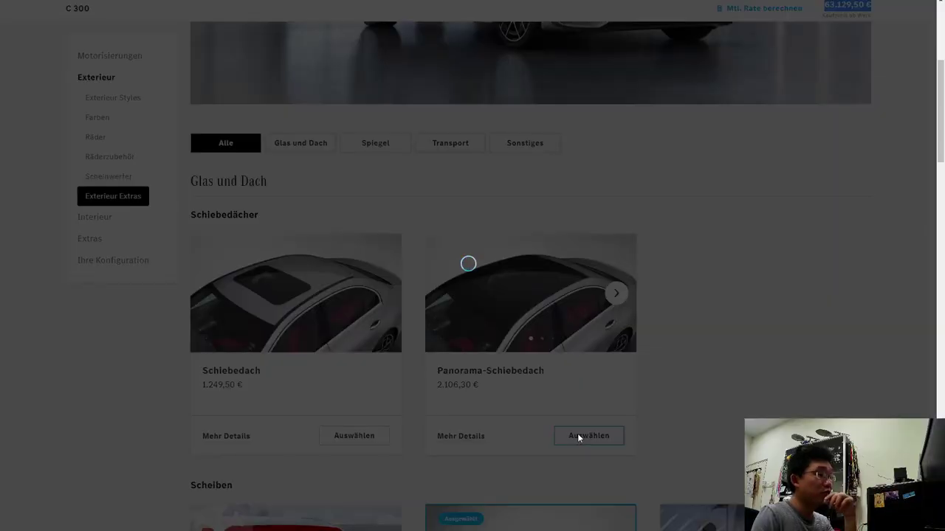
pyautogui.scroll(-4, 296, 342)
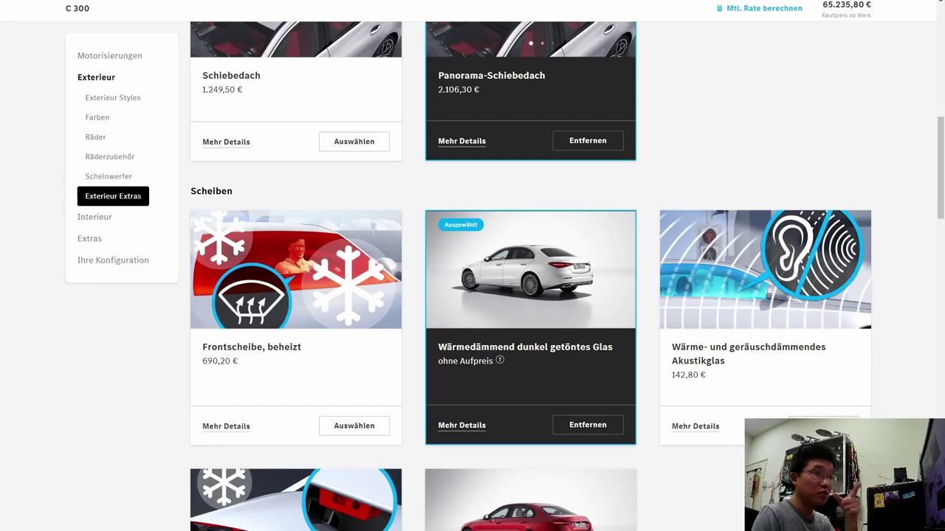
pyautogui.click(812, 426)
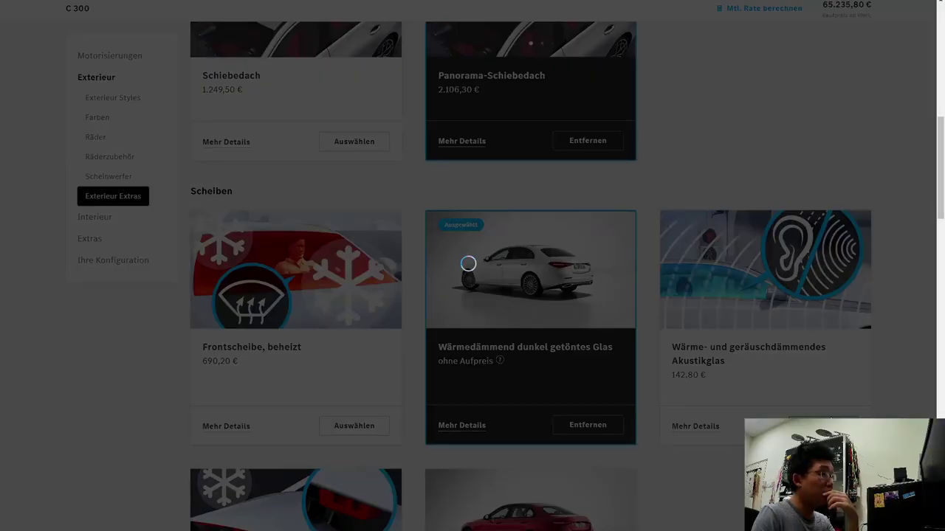
pyautogui.scroll(-2, 204, 124)
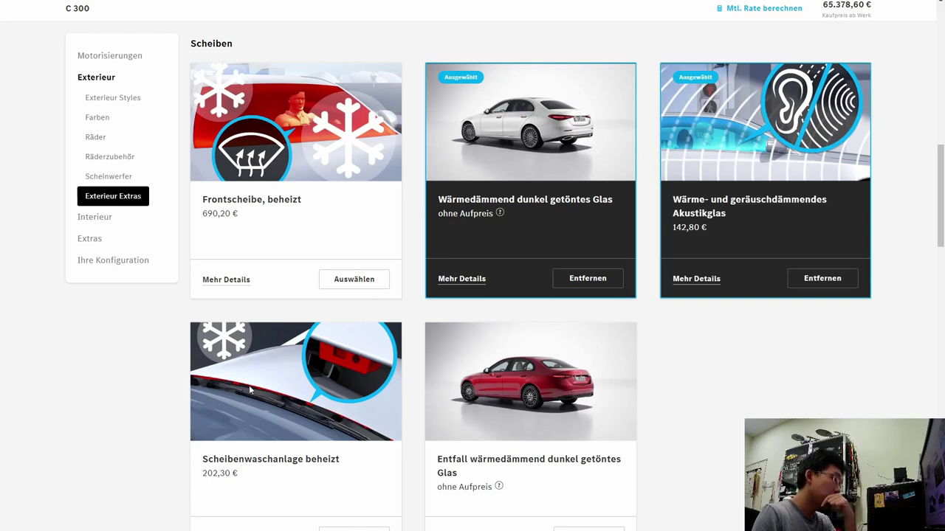
pyautogui.scroll(-4, 683, 402)
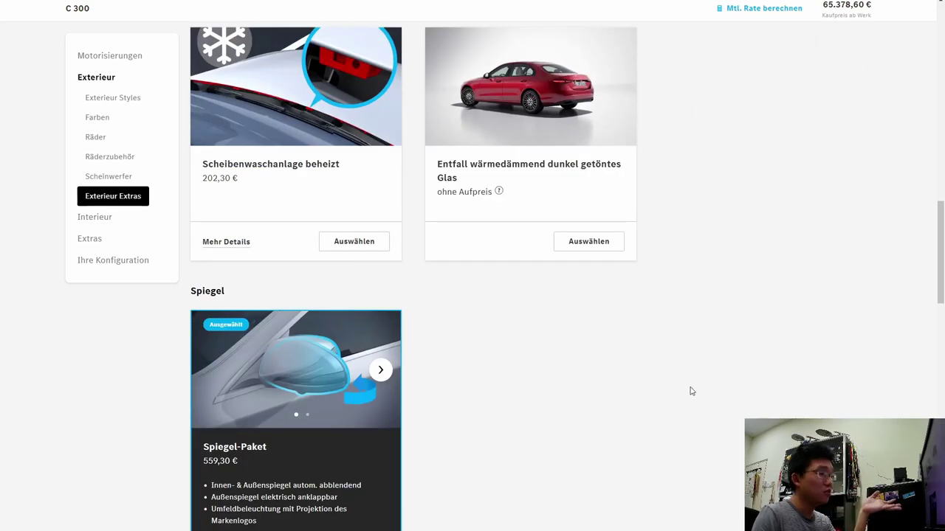
pyautogui.scroll(-3, 642, 381)
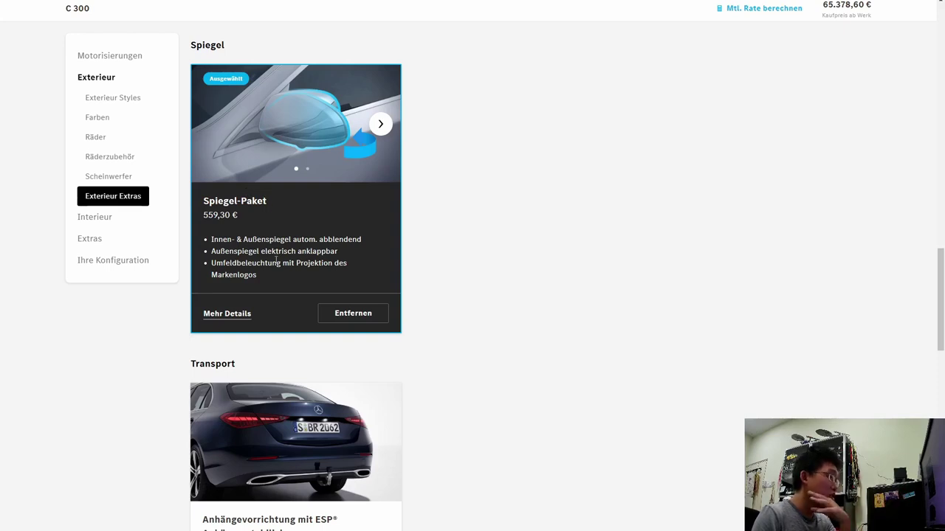
# Under Sonstiges, select Wegfall Typkennzeichen auf Kofferraumdeckel at no cost to remove the boot-lid badge
pyautogui.scroll(-1, 333, 286)
pyautogui.scroll(-1, 333, 286)
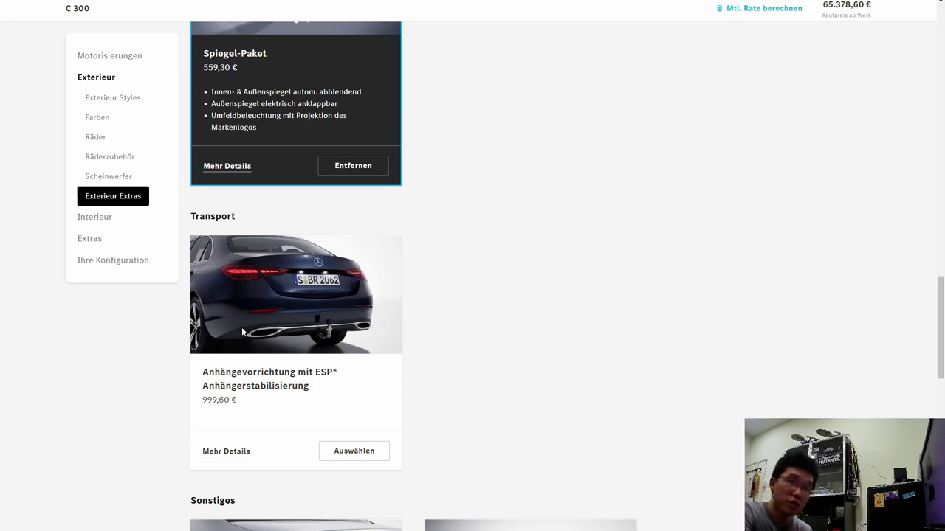
pyautogui.scroll(-1, 296, 323)
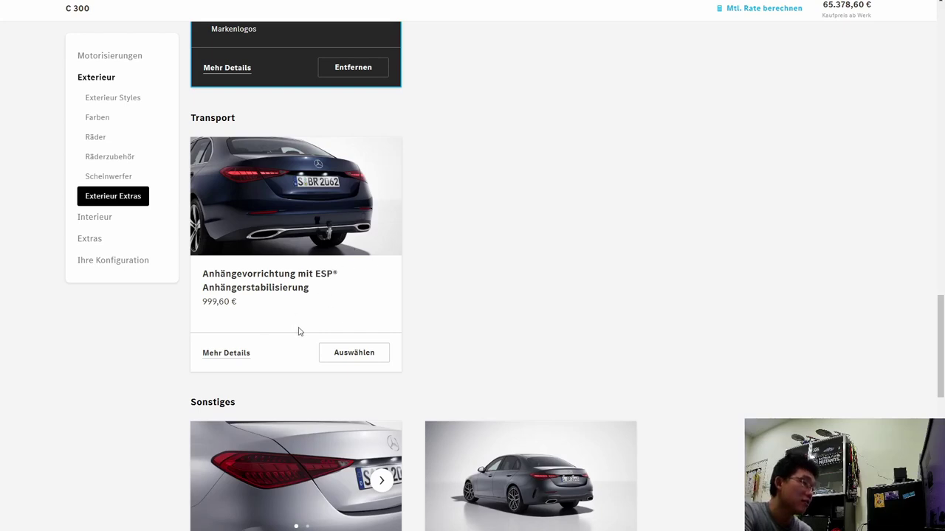
pyautogui.scroll(-2, 299, 329)
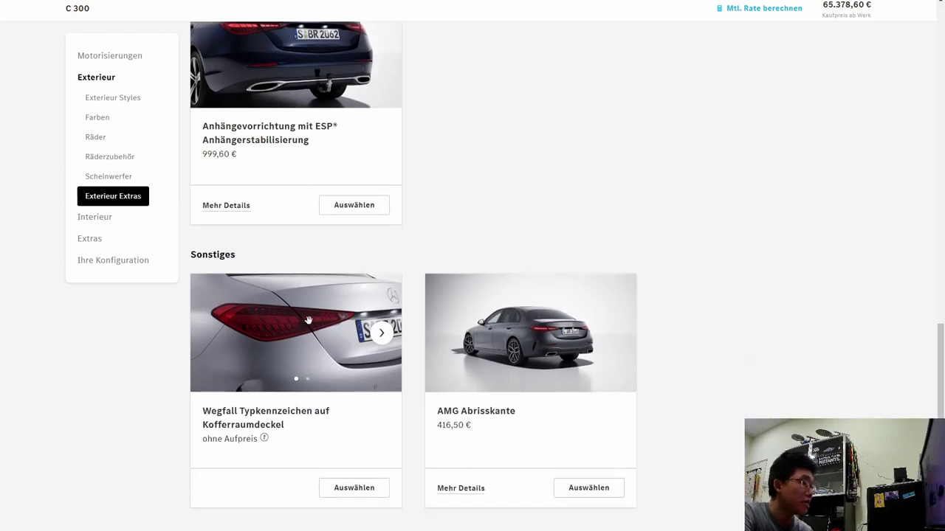
pyautogui.moveTo(255, 442)
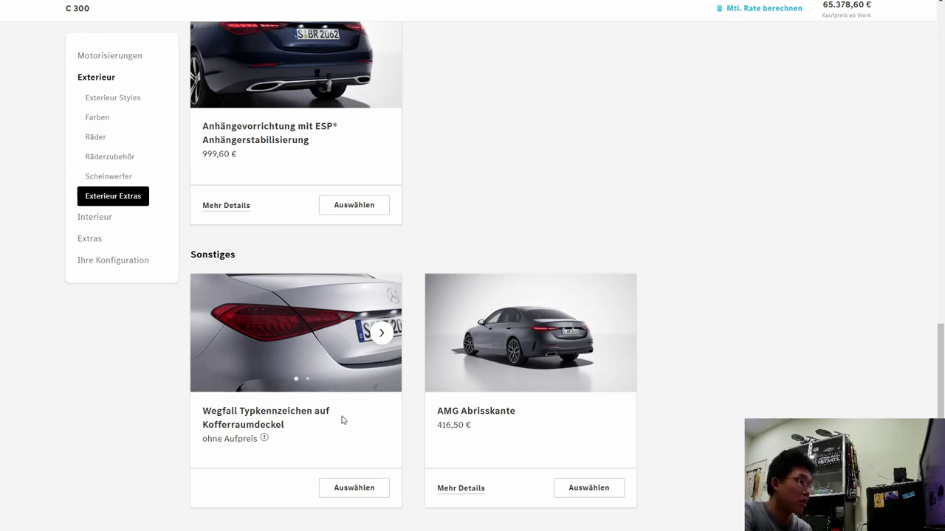
pyautogui.click(359, 489)
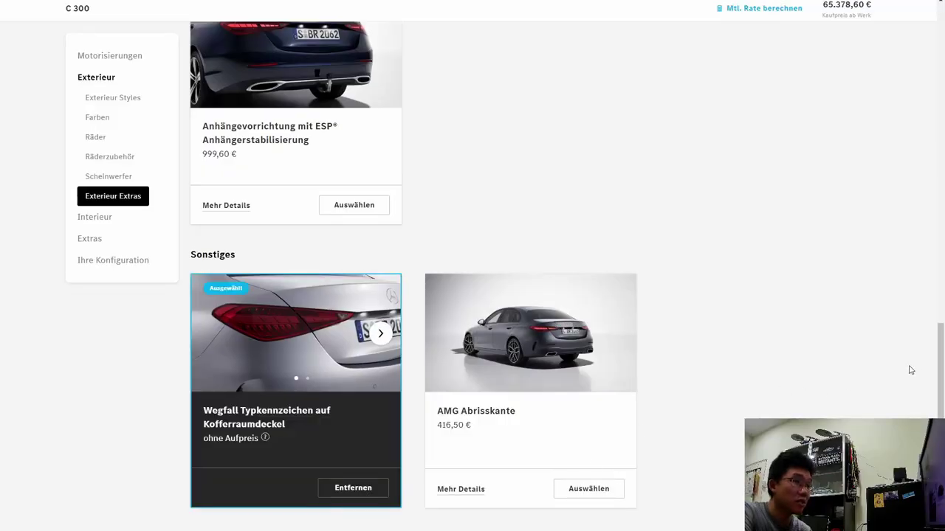
# Switch the car image to 360° view and add the AMG Abrisskante for 416,50 €, totalling 65.795,10 €
pyautogui.moveTo(940, 369); pyautogui.dragTo(940, 52)
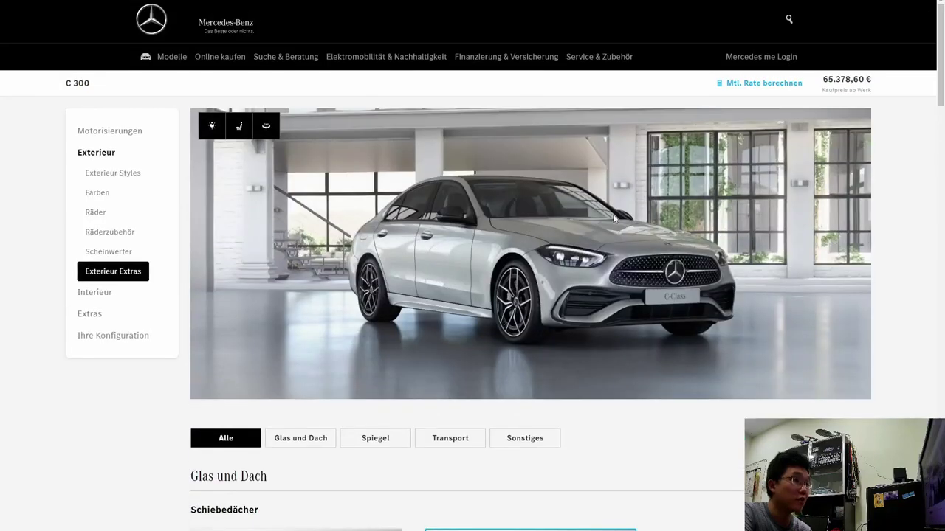
pyautogui.click(258, 127)
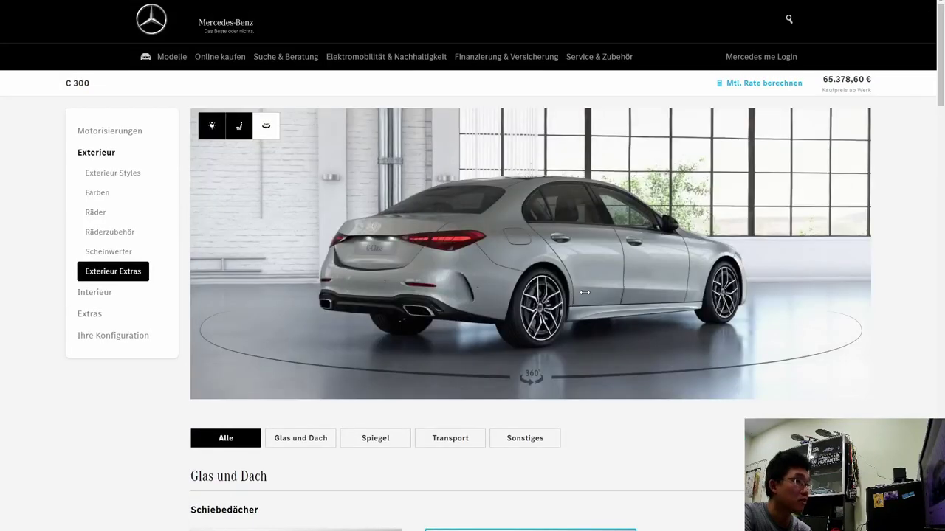
pyautogui.scroll(-15, 590, 347)
pyautogui.click(607, 242)
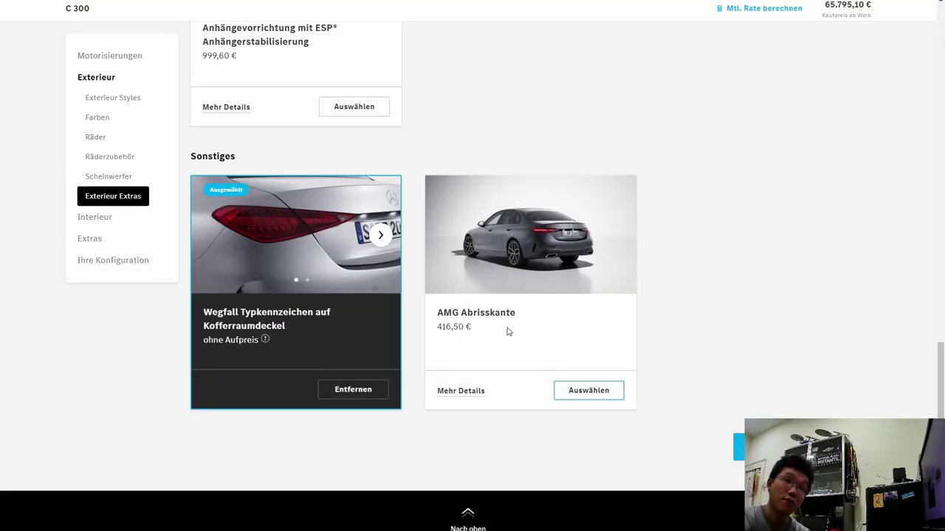
pyautogui.scroll(20, 497, 321)
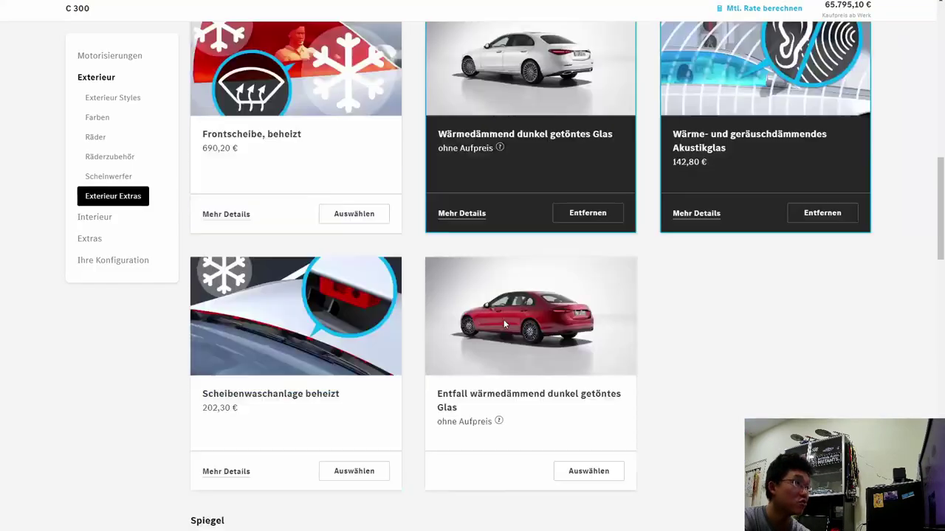
pyautogui.scroll(3, 503, 318)
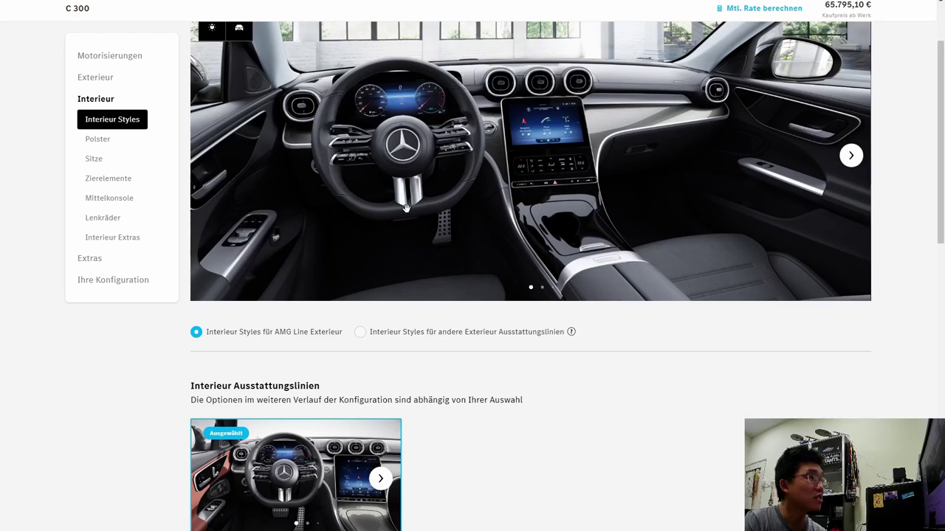
pyautogui.scroll(1, 407, 213)
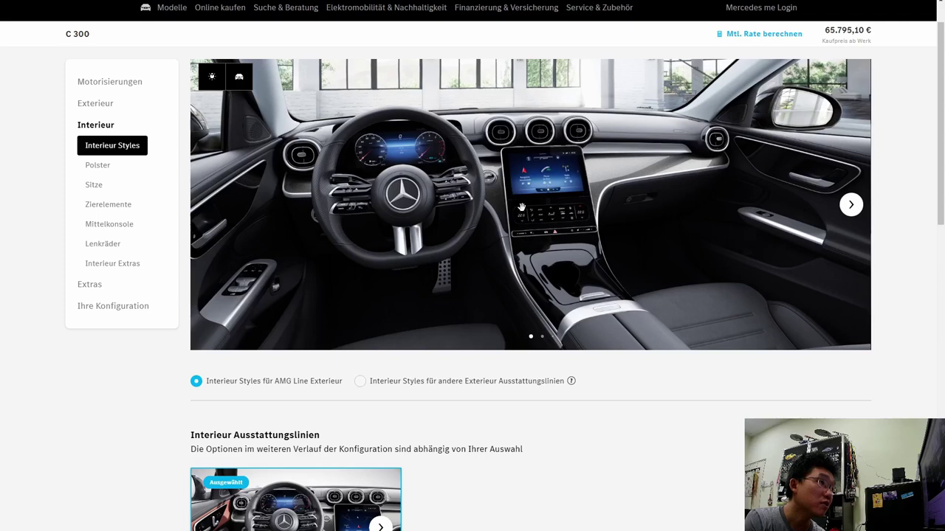
pyautogui.scroll(-2, 526, 239)
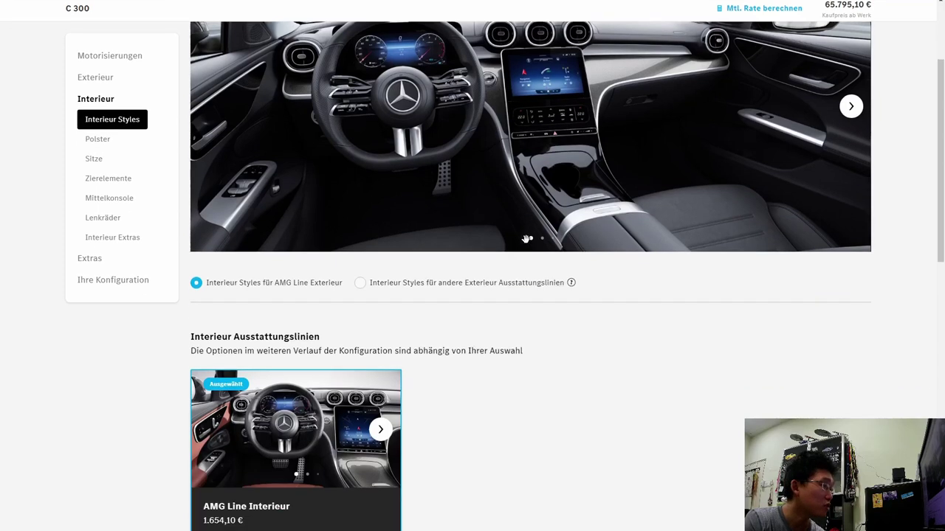
pyautogui.scroll(-3, 525, 241)
pyautogui.scroll(-3, 546, 247)
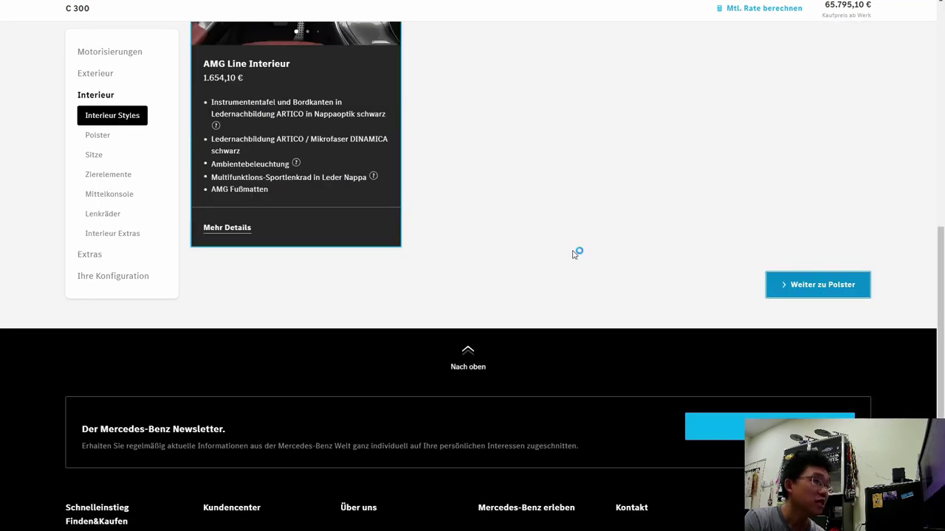
pyautogui.scroll(6, 780, 305)
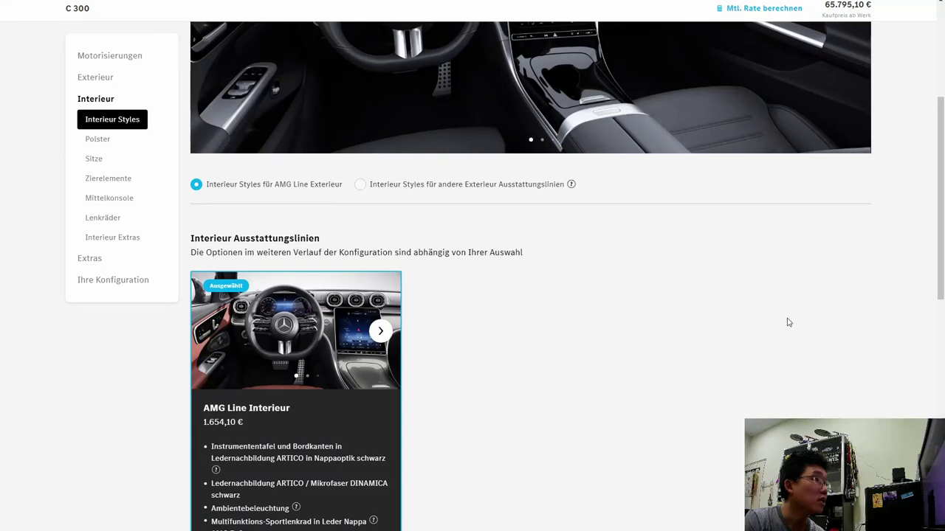
pyautogui.scroll(3, 787, 322)
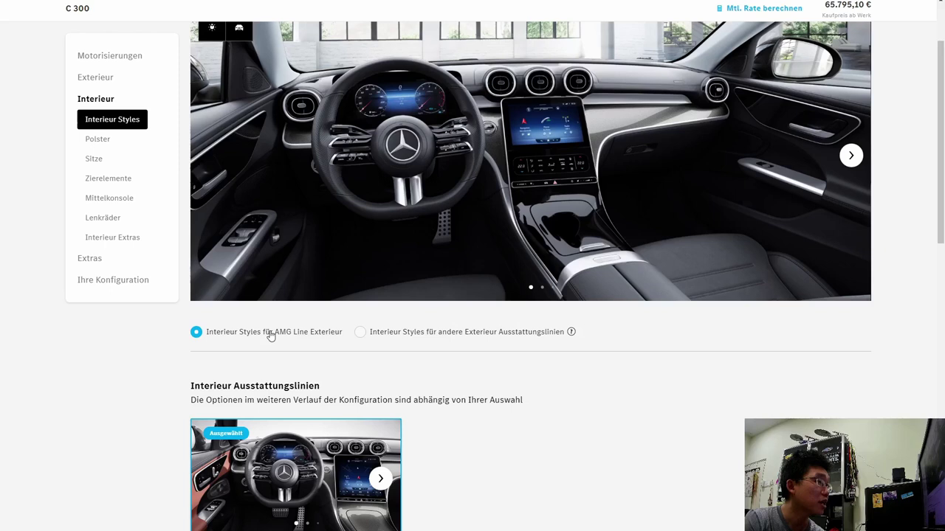
# Browse the Interieur Styles for other exterior lines, then continue to the Polster step
pyautogui.click(359, 332)
pyautogui.scroll(-3, 421, 338)
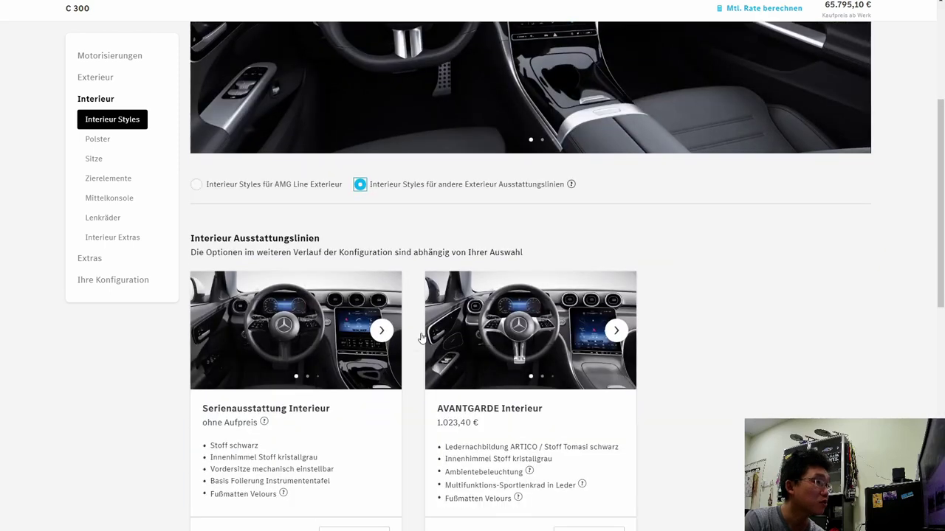
pyautogui.scroll(-1, 421, 338)
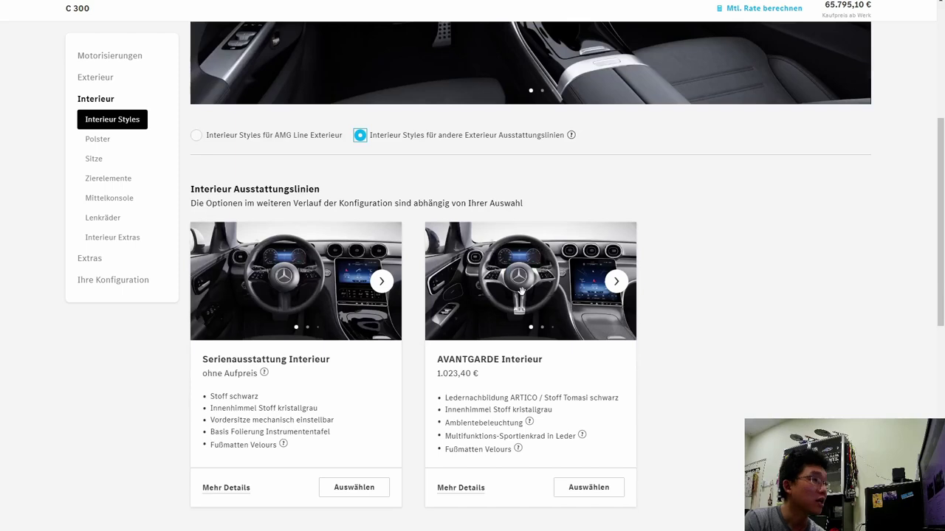
pyautogui.scroll(5, 421, 336)
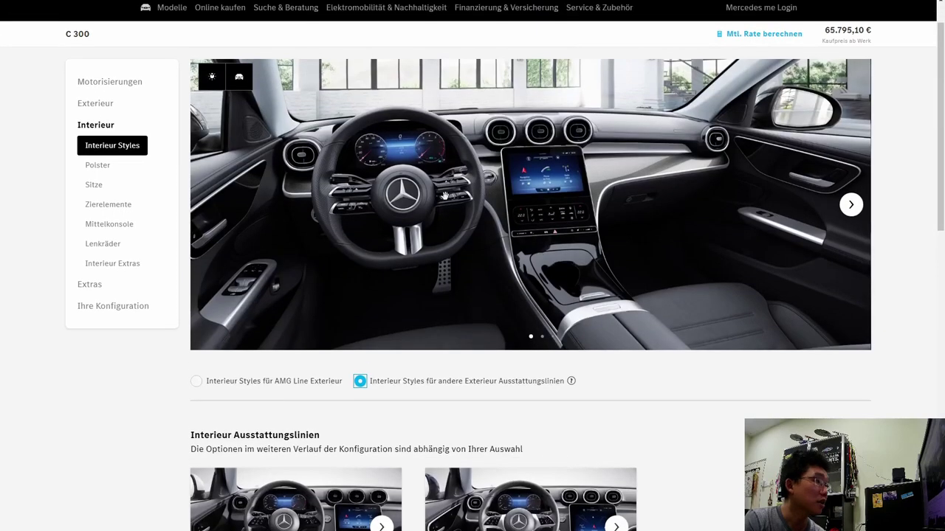
pyautogui.scroll(-4, 538, 207)
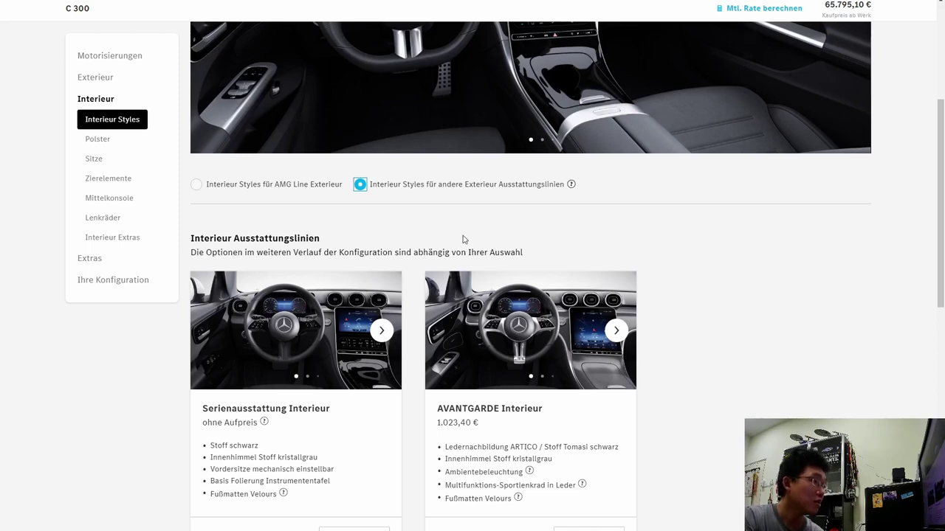
pyautogui.scroll(-2, 460, 244)
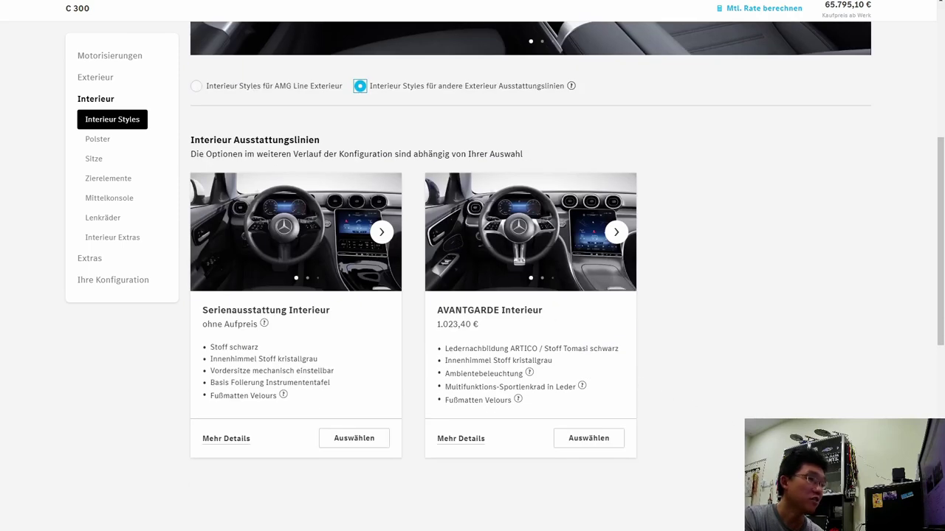
pyautogui.click(588, 438)
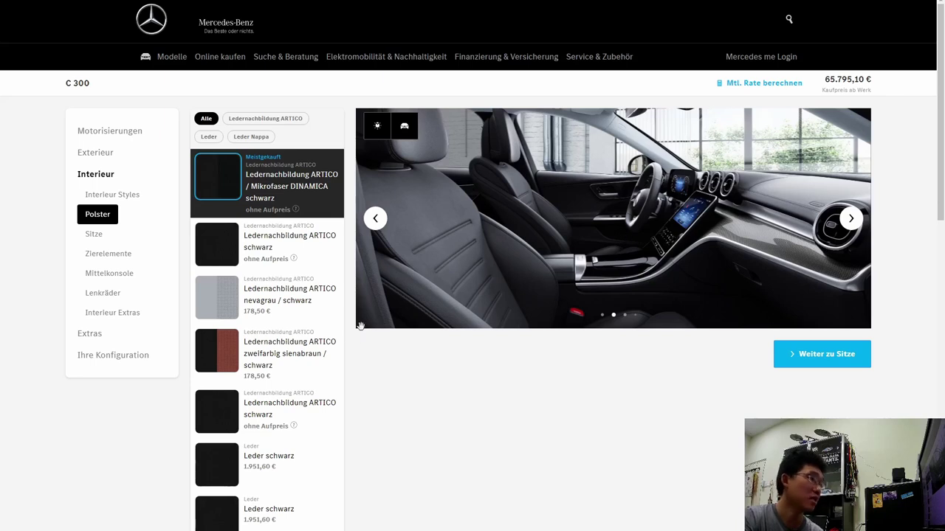
# Try the two-tone leather upholsteries powerrot / schwarz and sienabraun / schwarz
pyautogui.scroll(-5, 314, 338)
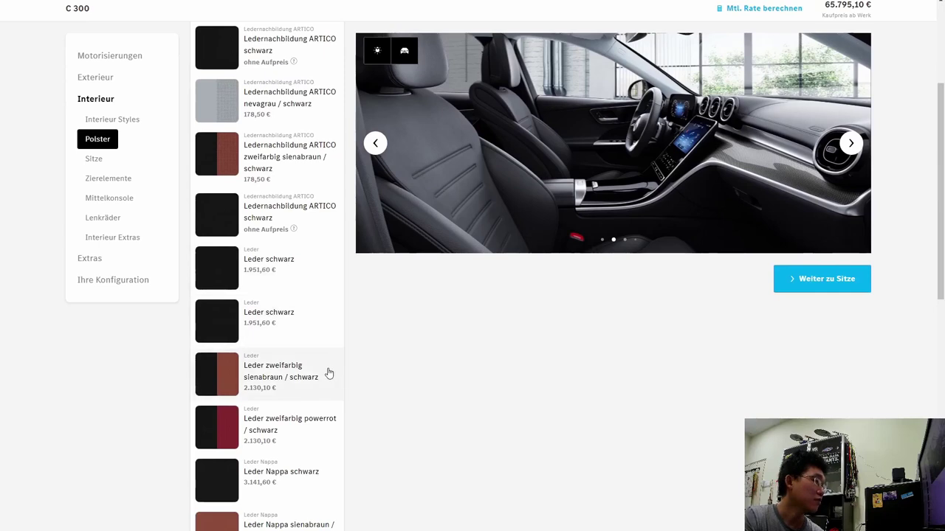
pyautogui.scroll(-1, 330, 375)
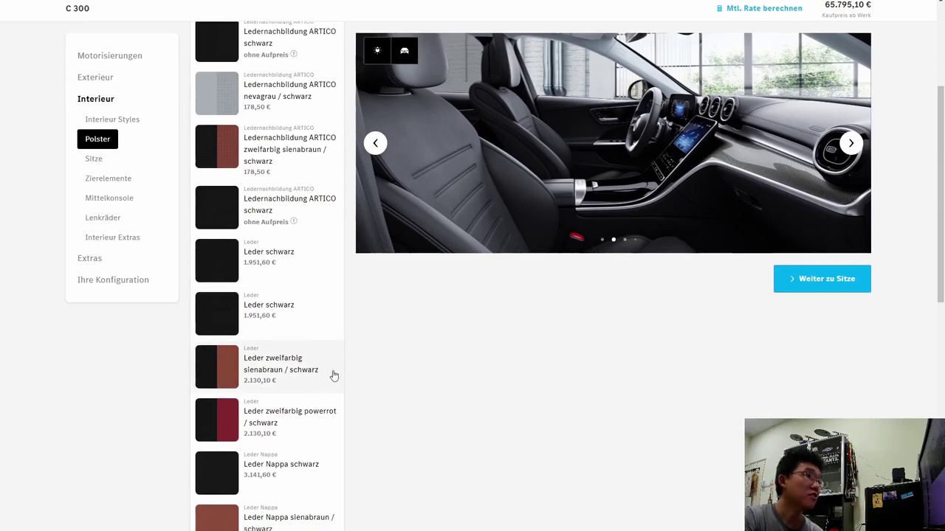
pyautogui.click(312, 378)
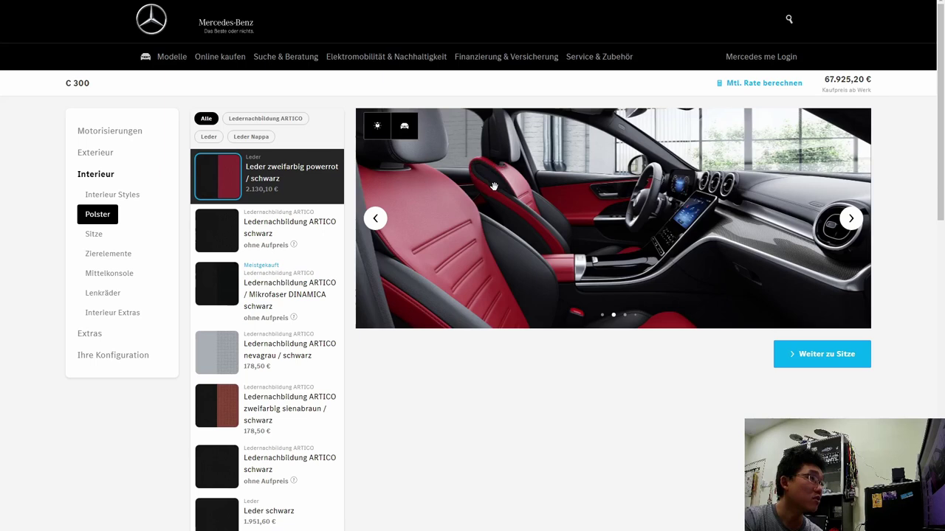
pyautogui.scroll(-1, 404, 250)
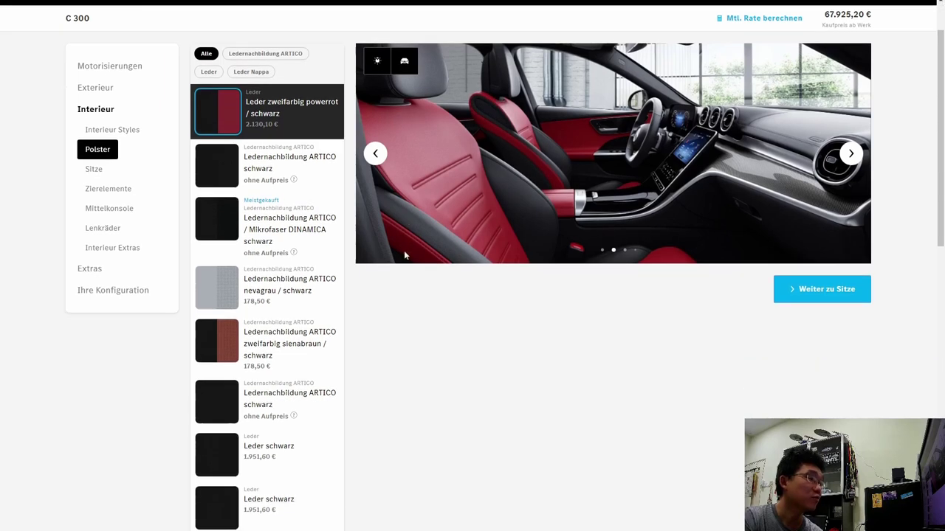
pyautogui.scroll(-4, 339, 273)
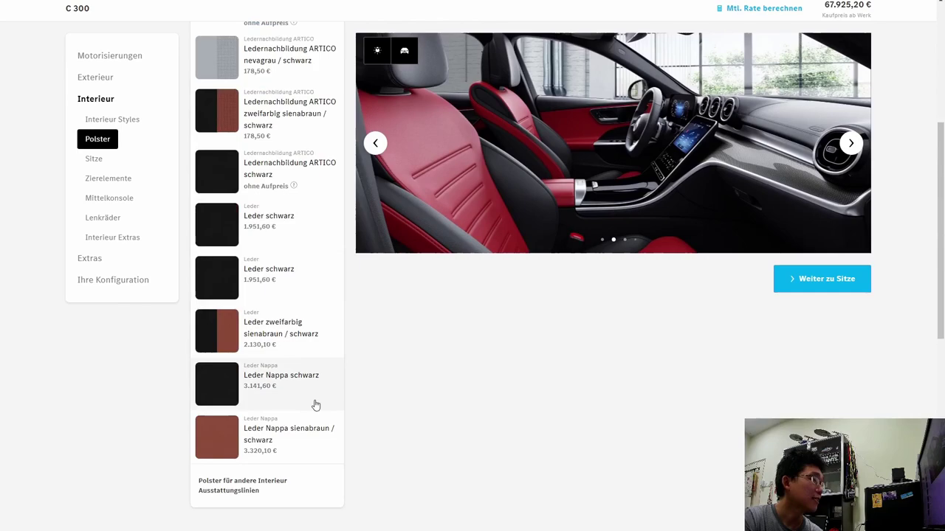
pyautogui.click(283, 334)
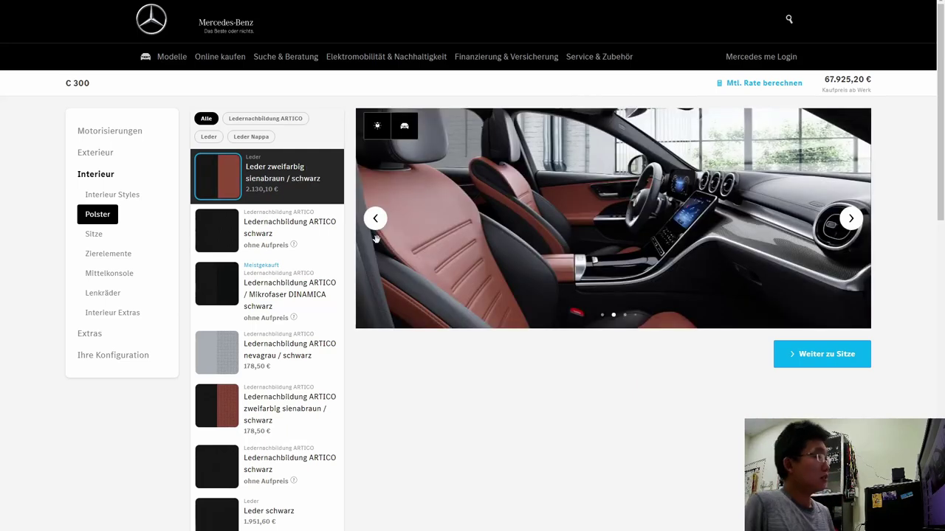
# Switch the upholstery to ARTICO nevagrau / schwarz, bringing the price to 65.973,60 €
pyautogui.click(283, 364)
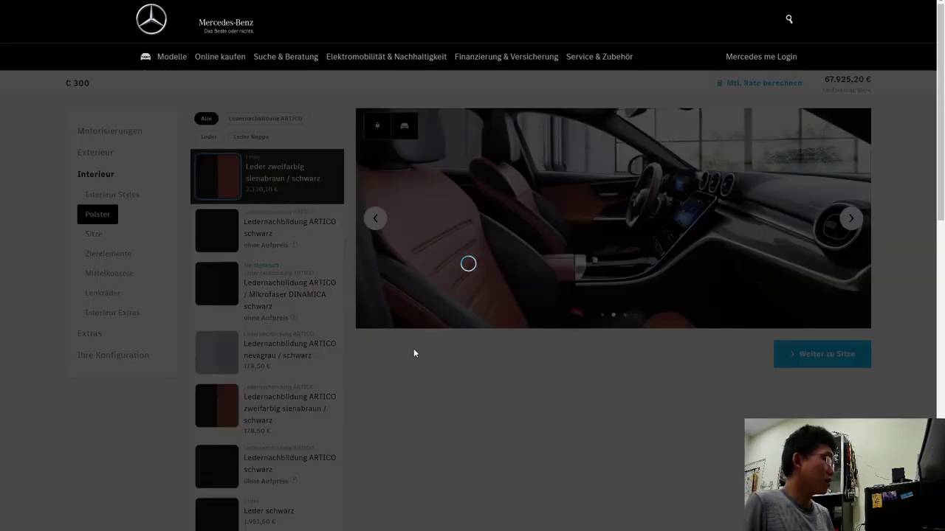
pyautogui.scroll(-1, 401, 312)
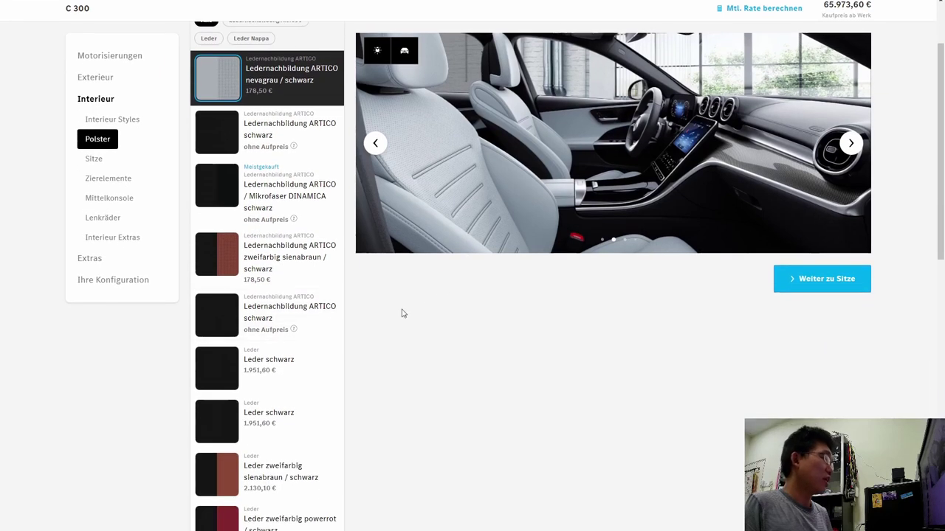
pyautogui.scroll(-1, 310, 333)
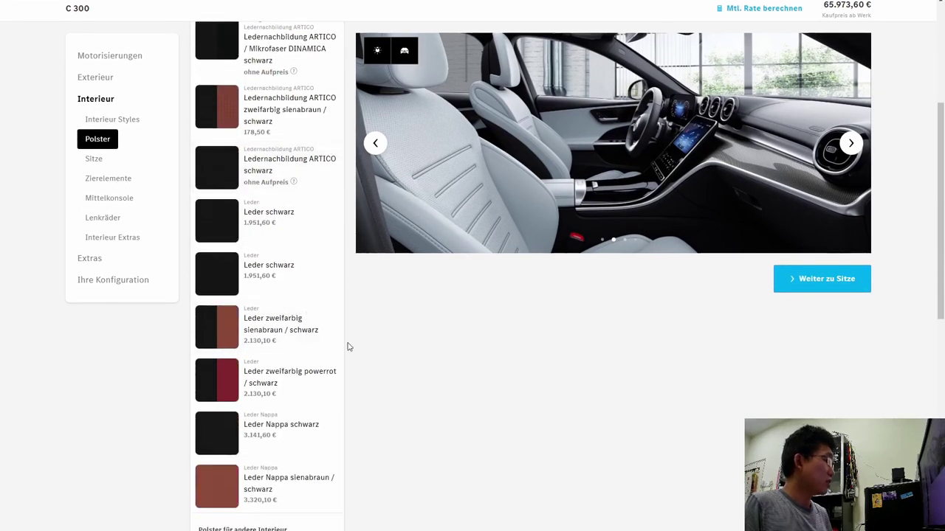
pyautogui.scroll(-2, 344, 344)
# Choose Leder Nappa sienabraun / schwarz, accept its required packages for 70.561,05 €, and continue to Sitze
pyautogui.click(291, 403)
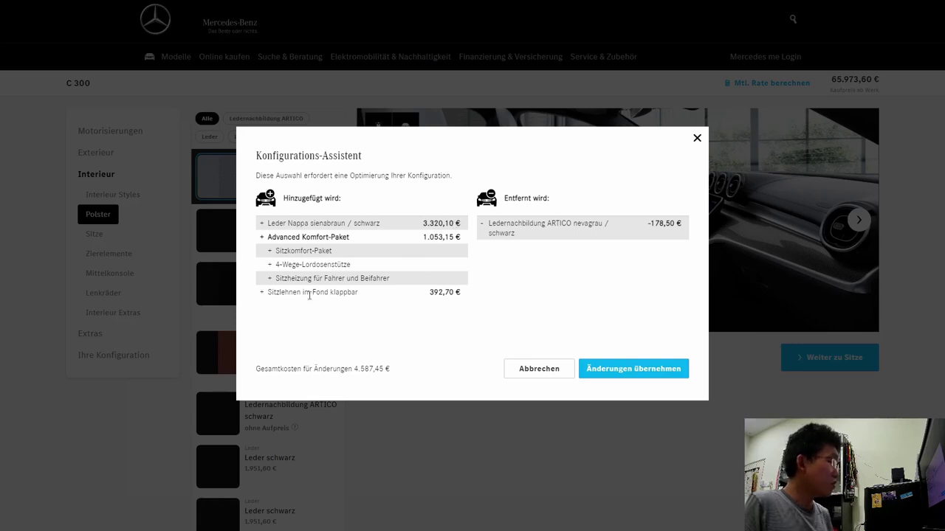
pyautogui.click(655, 376)
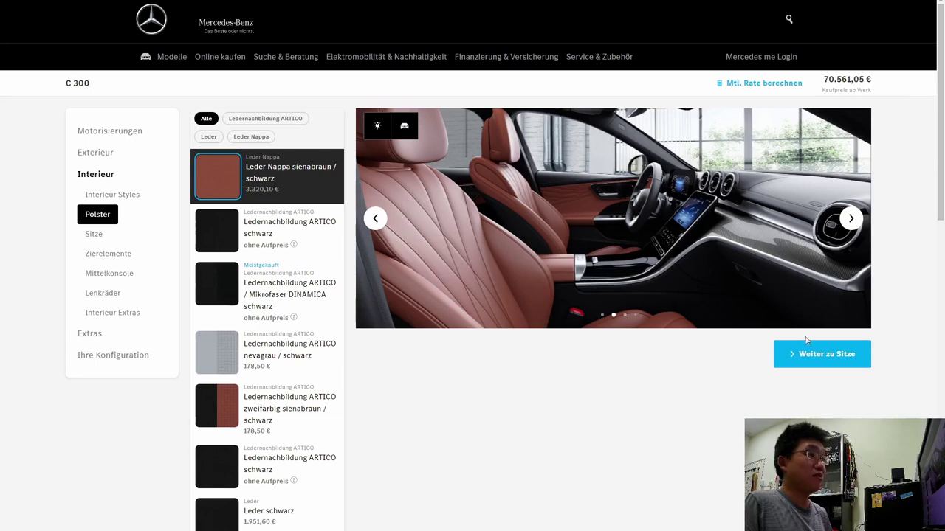
pyautogui.click(833, 366)
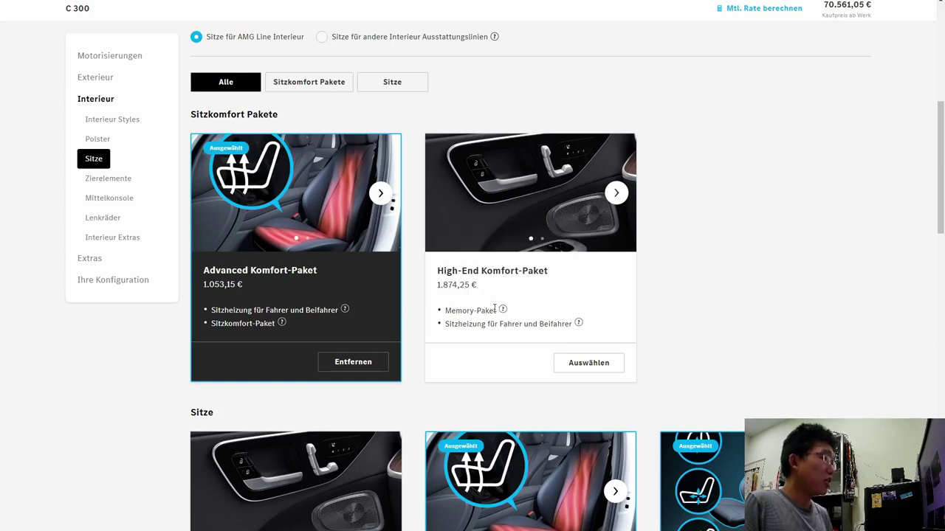
# Swap in the High-End Komfort-Paket after one cancelled attempt, raising the total by 821,10 € to 71.382,15 €
pyautogui.scroll(-2, 458, 305)
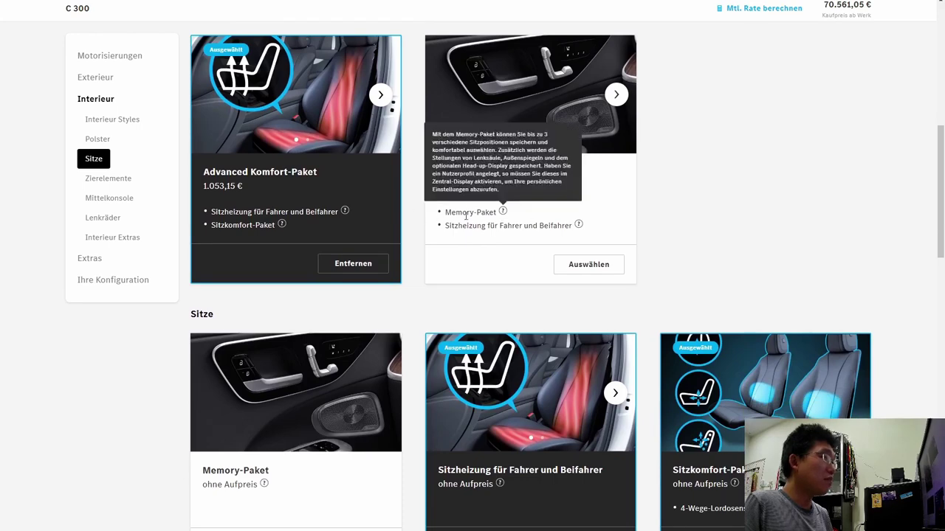
pyautogui.click(580, 263)
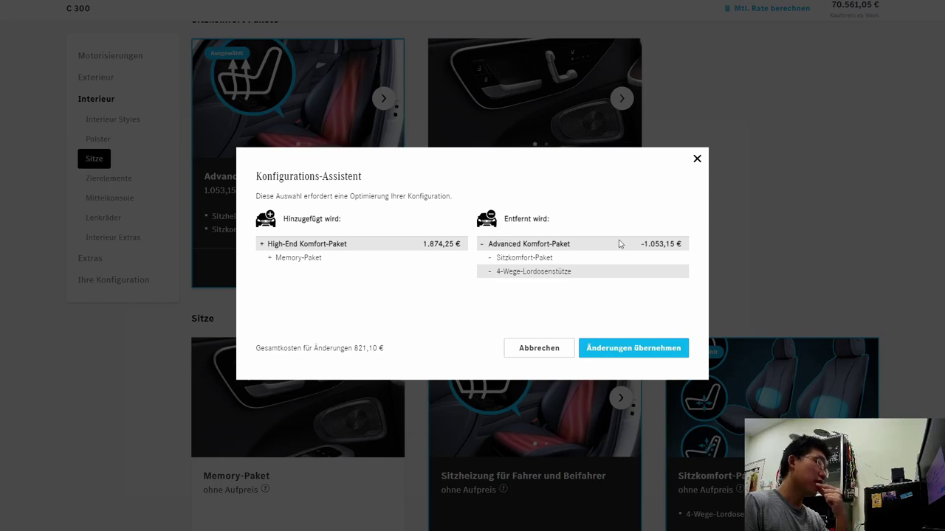
pyautogui.click(696, 160)
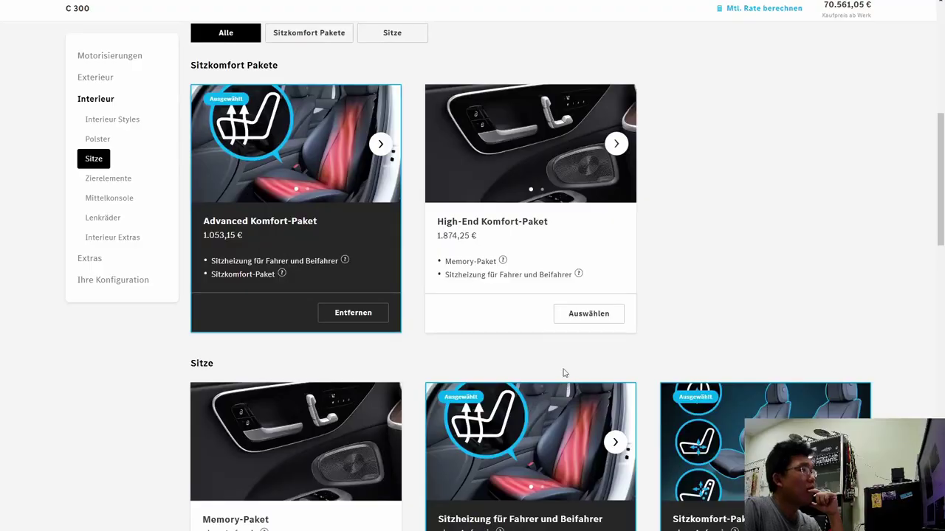
pyautogui.click(589, 314)
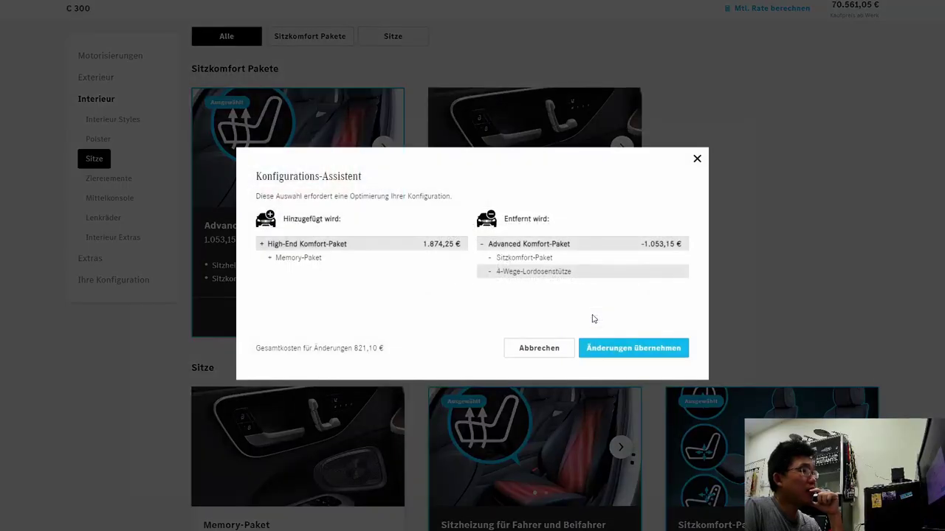
pyautogui.click(641, 354)
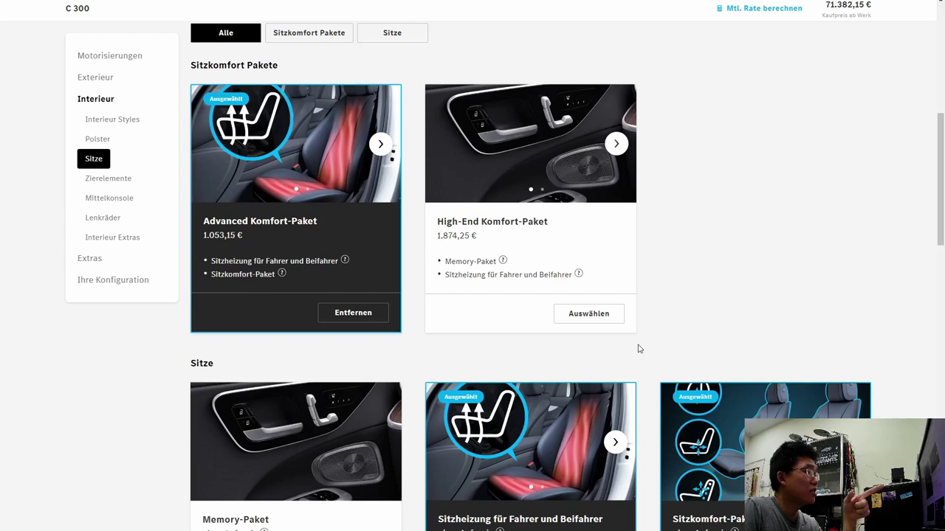
pyautogui.scroll(-2, 640, 349)
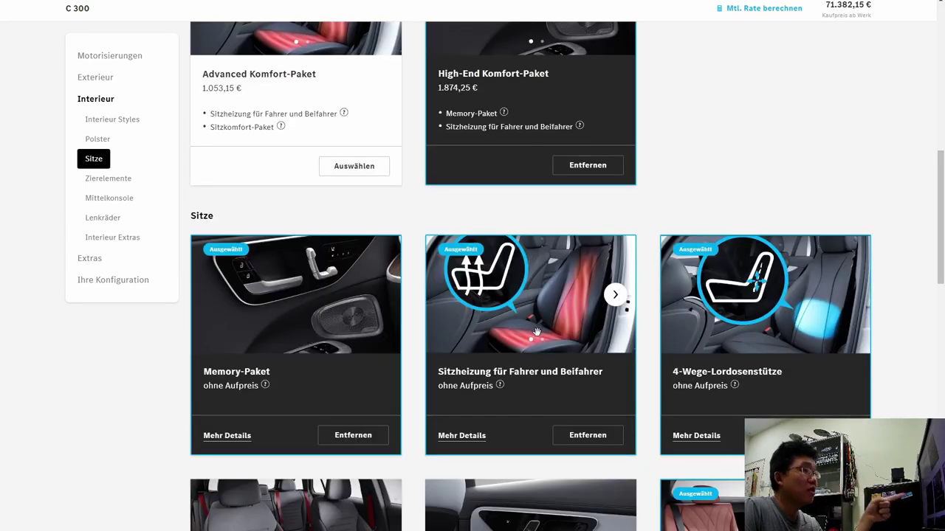
pyautogui.scroll(-1, 536, 332)
pyautogui.scroll(-3, 776, 292)
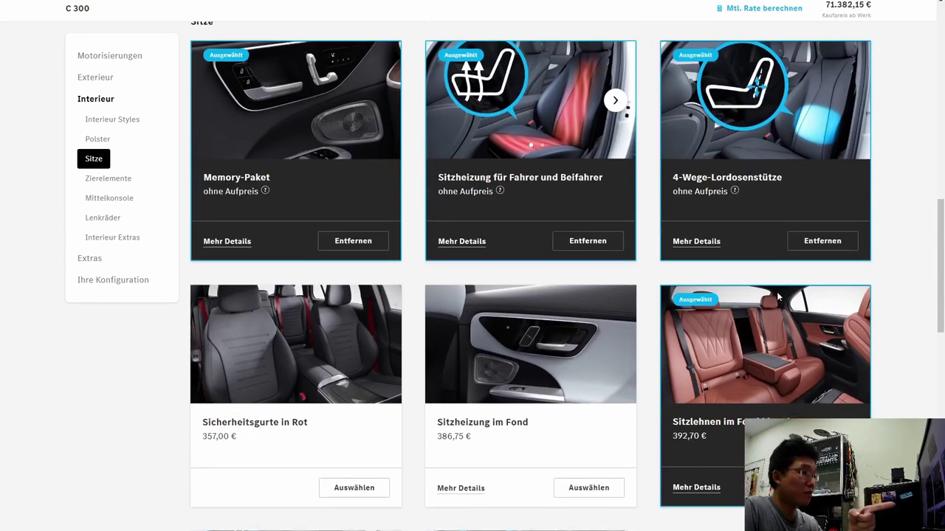
pyautogui.scroll(-2, 742, 283)
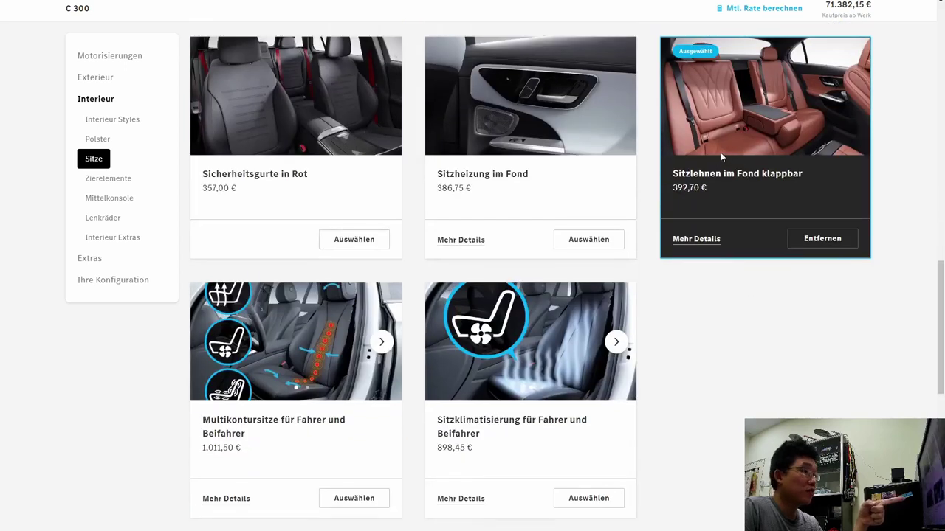
pyautogui.scroll(2, 578, 265)
pyautogui.scroll(-1, 578, 266)
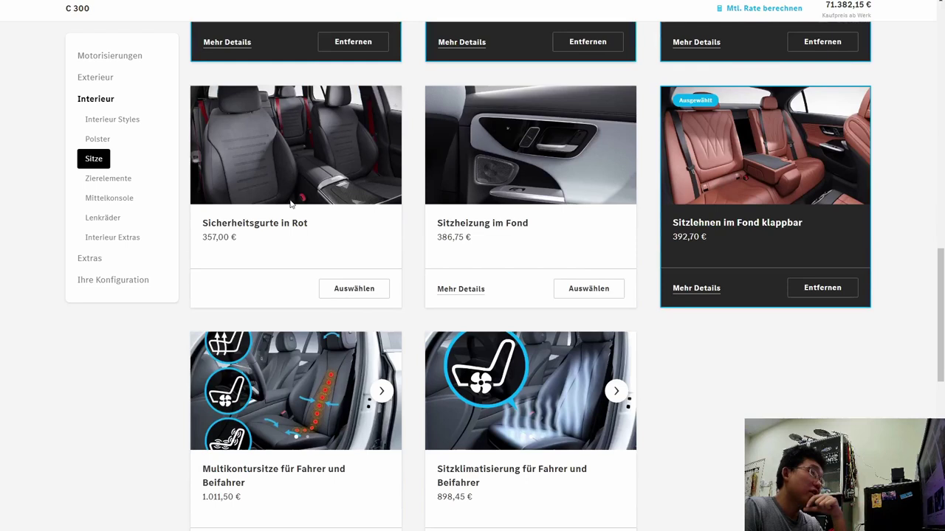
pyautogui.scroll(-2, 291, 204)
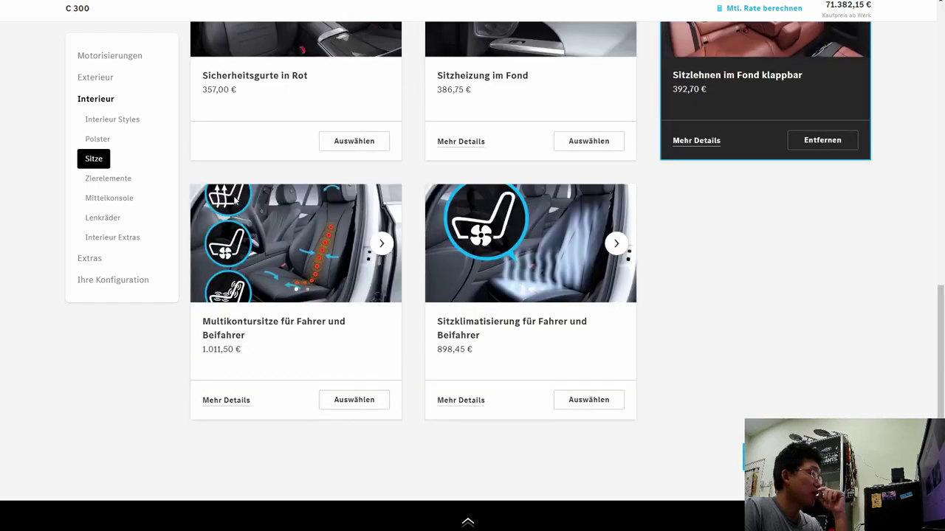
pyautogui.click(349, 403)
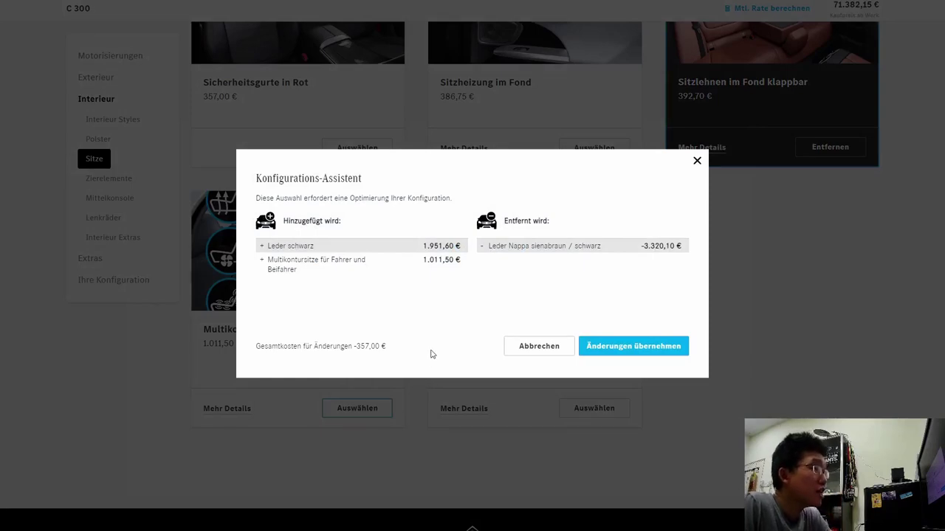
pyautogui.click(521, 346)
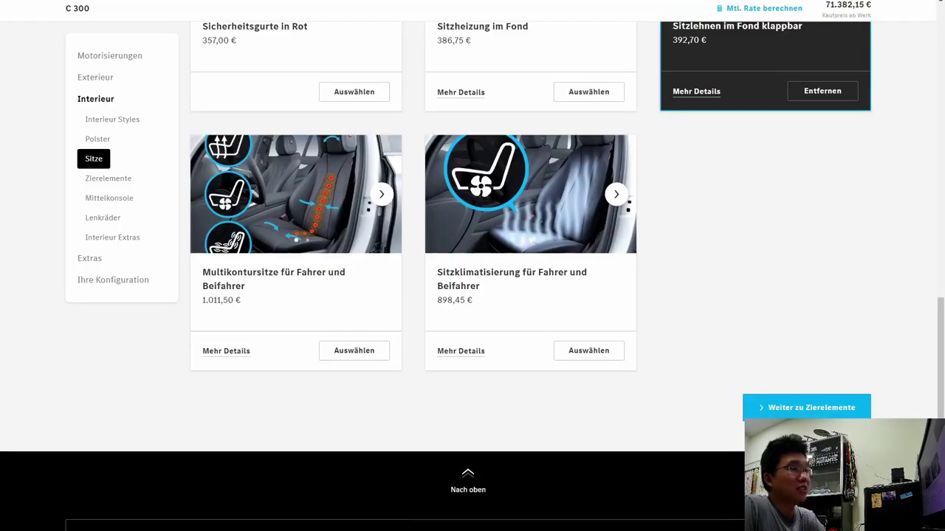
# Choose Holz Walnuss braun offenporig trim (404,60 €) for 71.786,75 €, then go on to Mittelkonsole
pyautogui.click(787, 404)
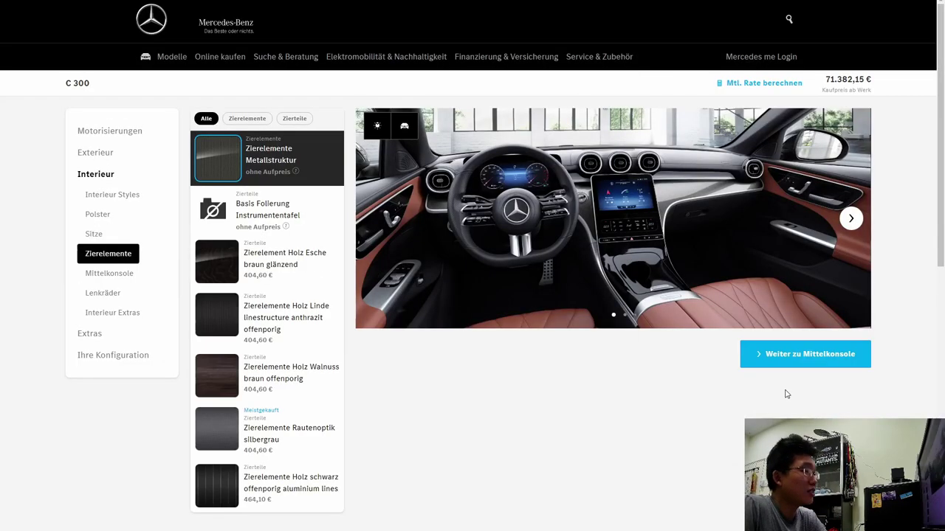
pyautogui.click(284, 377)
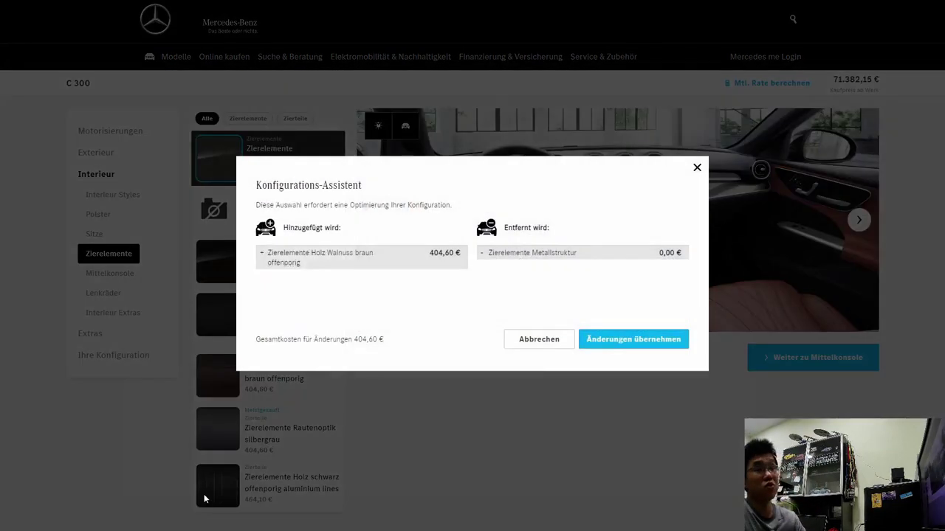
pyautogui.click(607, 339)
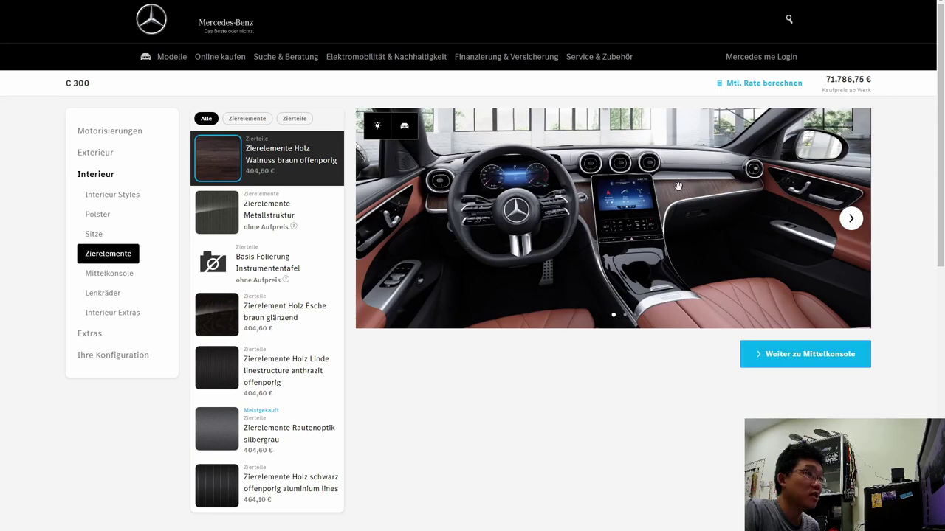
pyautogui.click(804, 357)
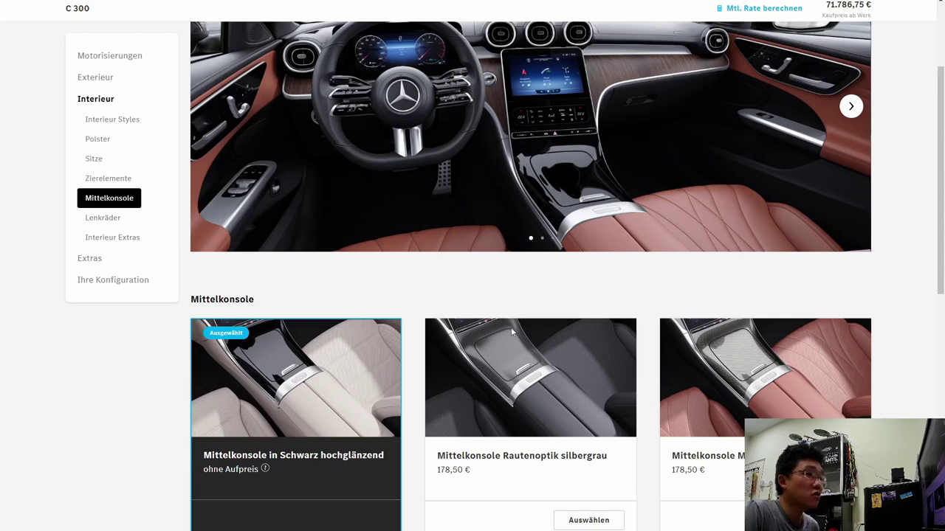
# Keep the black high-gloss console, leave Lenkradheizung unselected, and continue to Interieur Extras
pyautogui.scroll(-3, 660, 312)
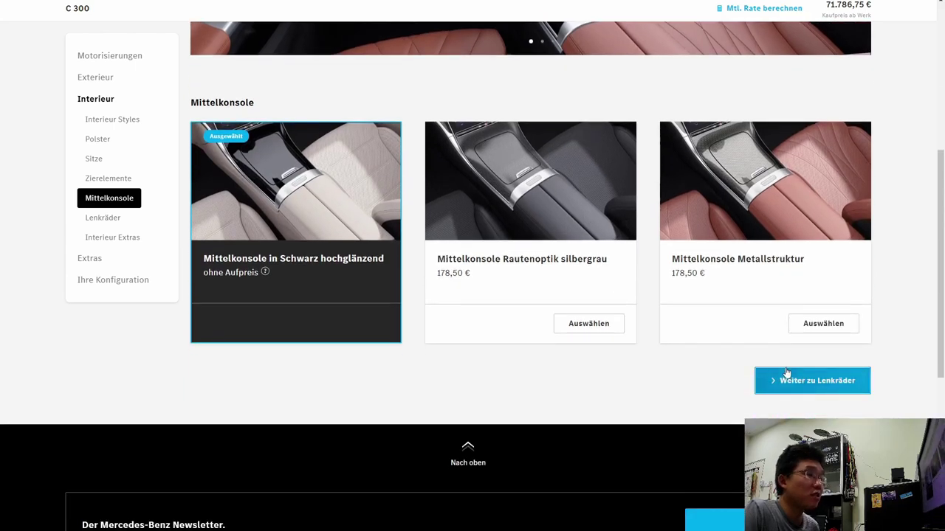
pyautogui.click(787, 380)
pyautogui.scroll(-3, 584, 308)
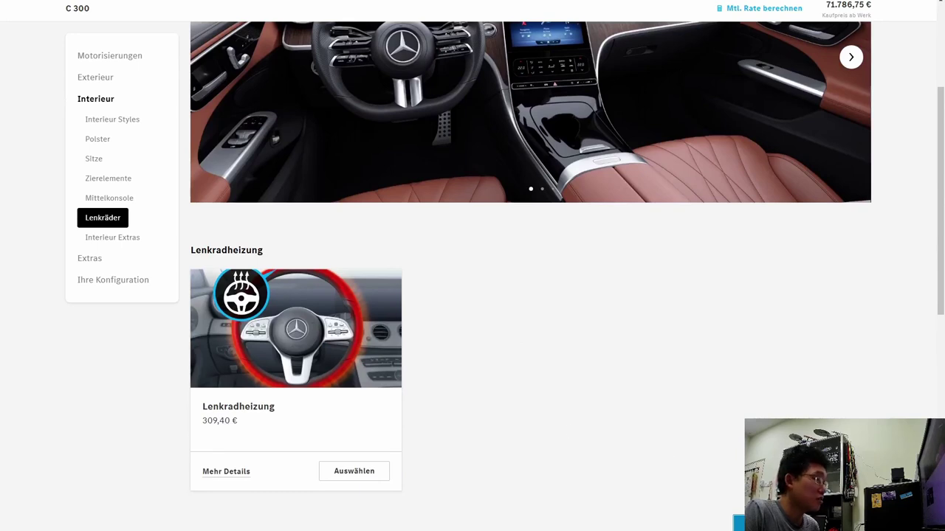
pyautogui.click(738, 521)
# Scroll down the Interieur Extras to the Klimakontrolle section with the Standheizung card (1.451,80 €)
pyautogui.scroll(-4, 578, 364)
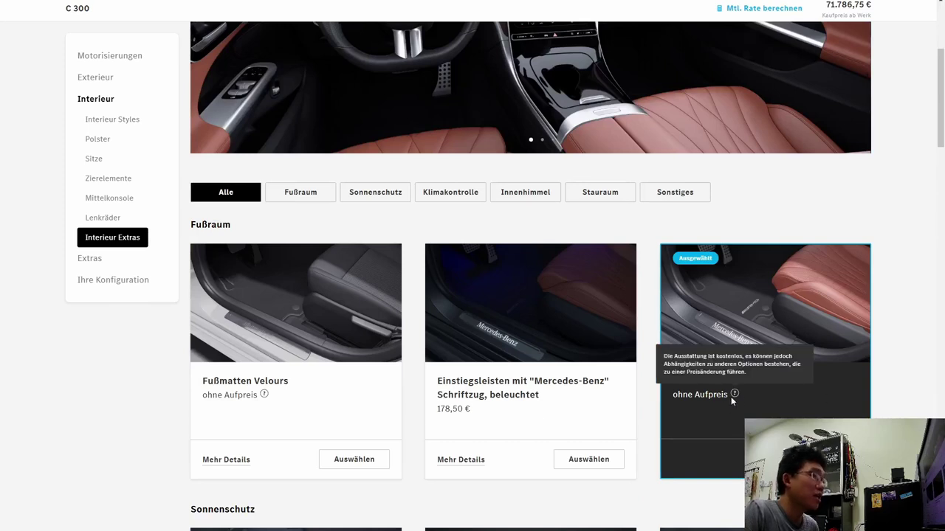
pyautogui.scroll(-2, 596, 425)
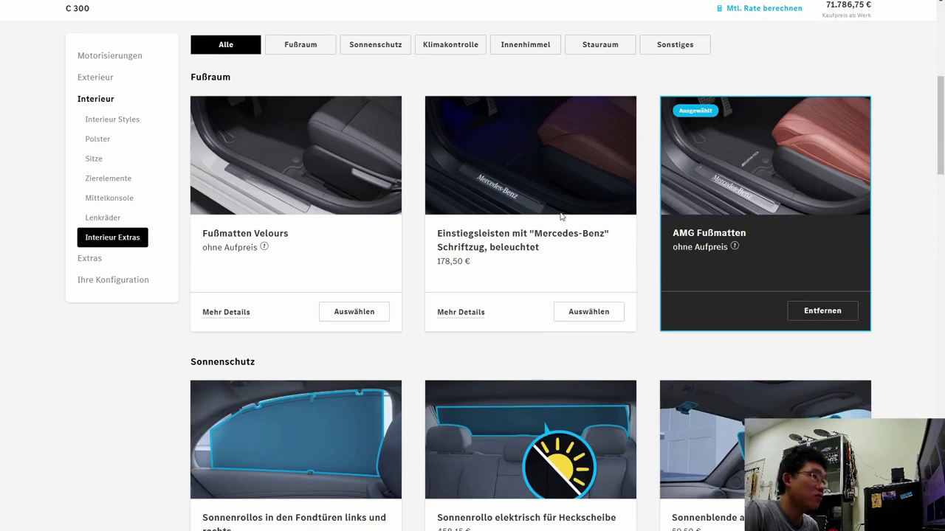
pyautogui.scroll(-5, 560, 217)
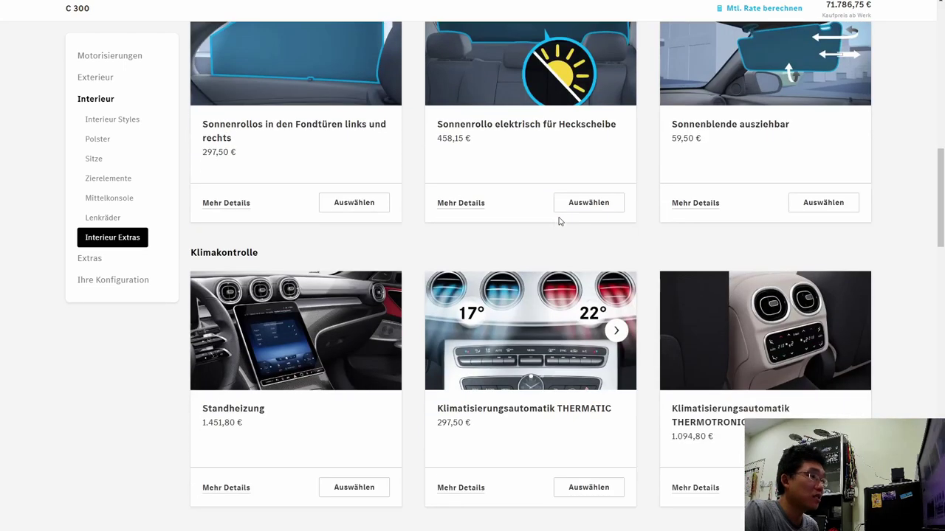
pyautogui.scroll(-2, 559, 221)
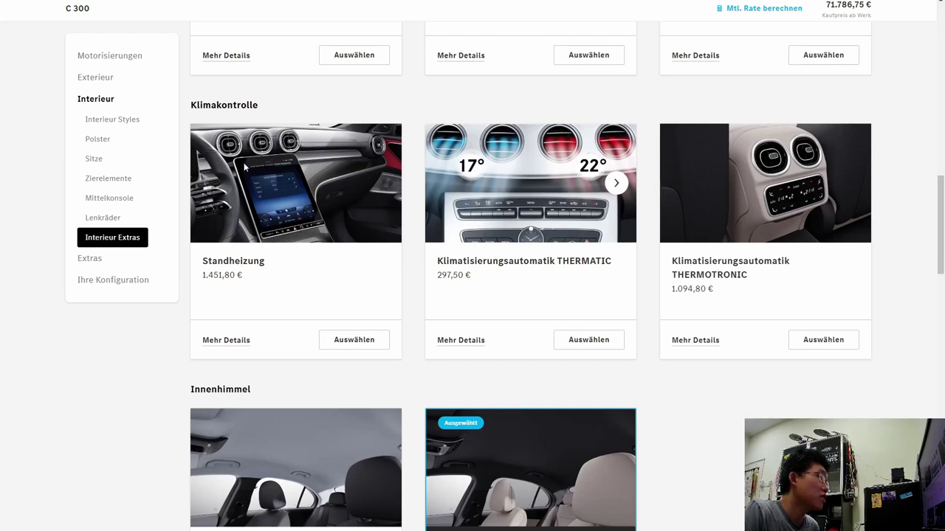
# Add the Standheizung and upgrade to THERMOTRONIC with the Advanced Infotainment-Paket, reaching 75.285,35 €
pyautogui.click(353, 339)
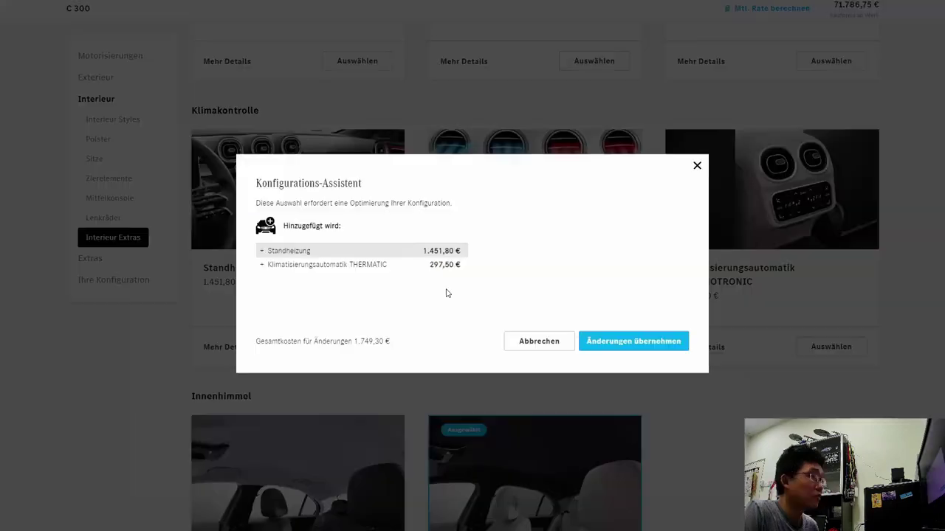
pyautogui.click(602, 341)
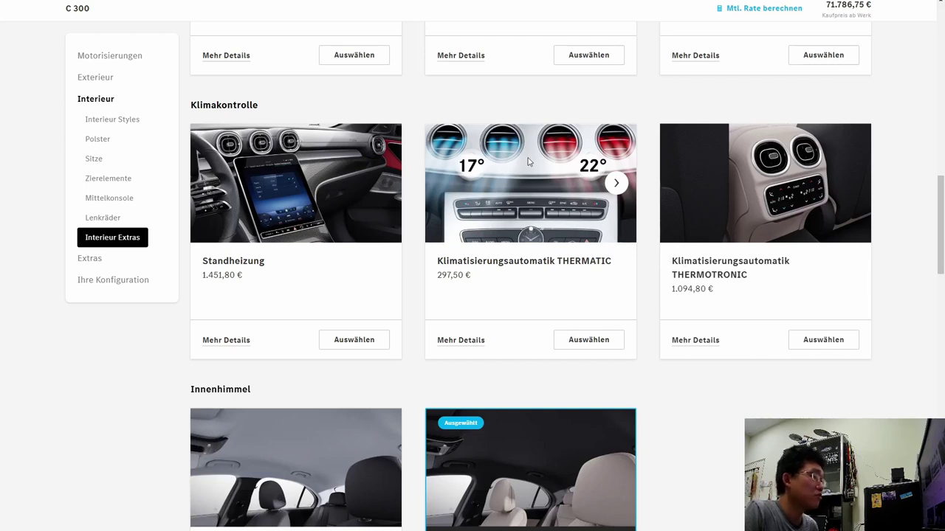
pyautogui.click(827, 341)
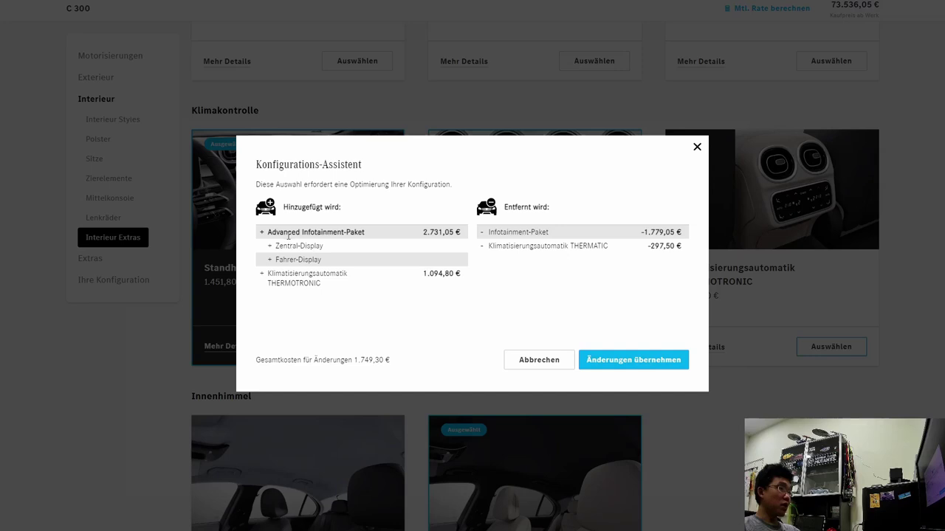
pyautogui.moveTo(267, 236); pyautogui.dragTo(329, 259)
pyautogui.click(330, 262)
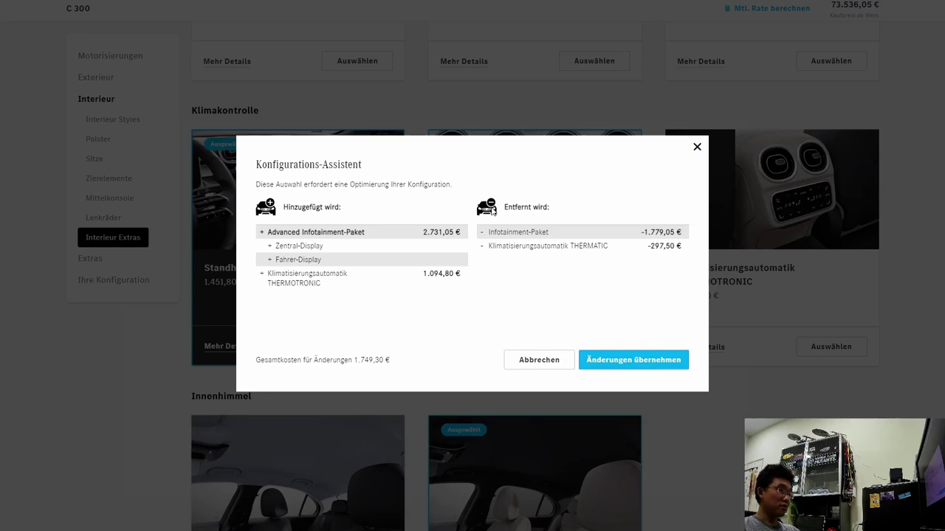
pyautogui.click(606, 361)
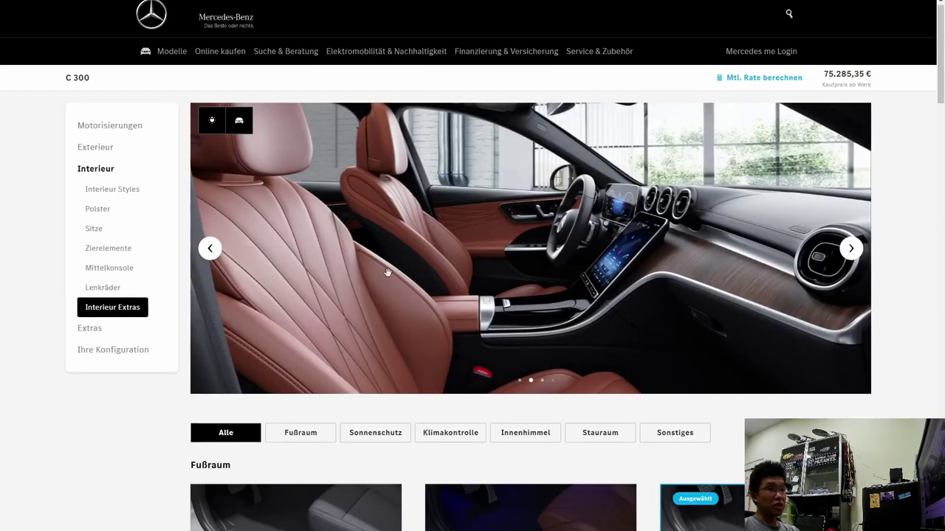
# Look up the Separate Kofferraumdeckel-Verriegelung option under Stauraum, which means a separate trunk lid lock
pyautogui.click(217, 253)
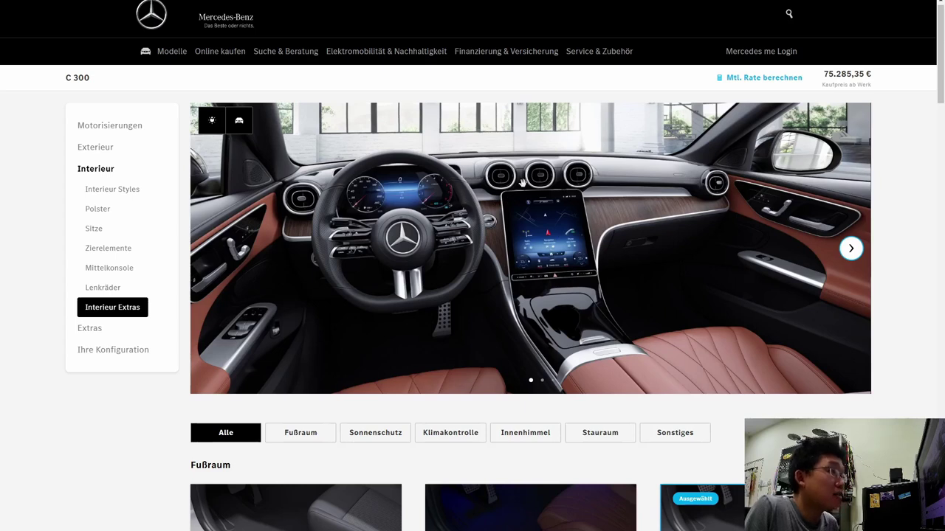
pyautogui.scroll(-8, 636, 276)
pyautogui.scroll(-10, 637, 273)
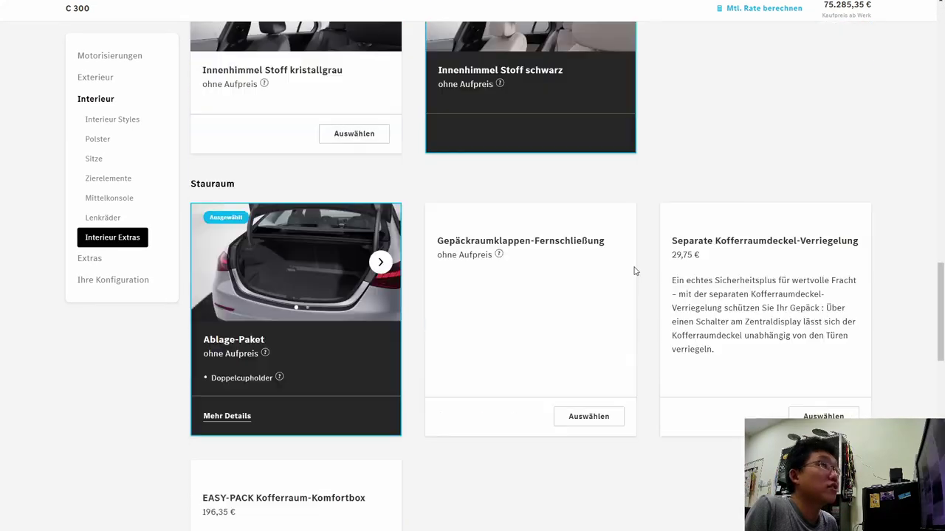
pyautogui.scroll(4, 638, 267)
pyautogui.scroll(-3, 639, 266)
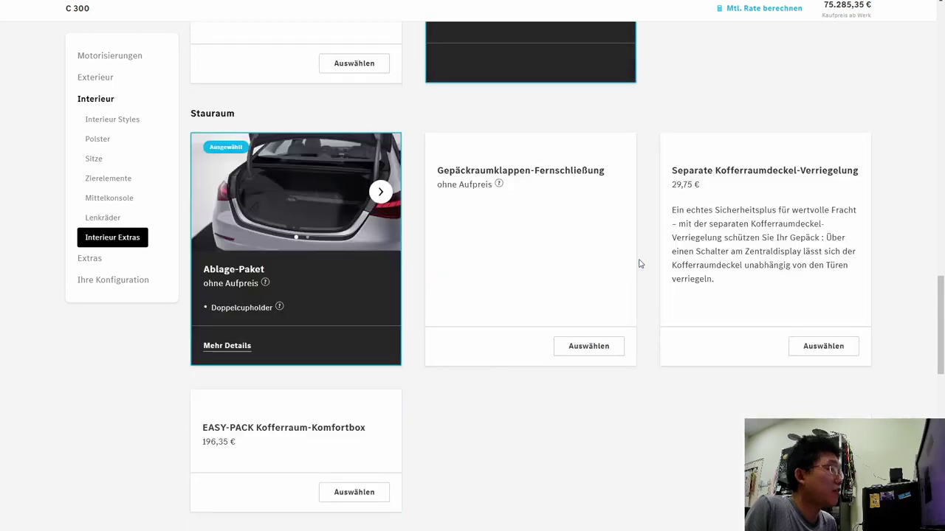
pyautogui.scroll(-1, 640, 263)
pyautogui.moveTo(672, 122); pyautogui.dragTo(863, 126)
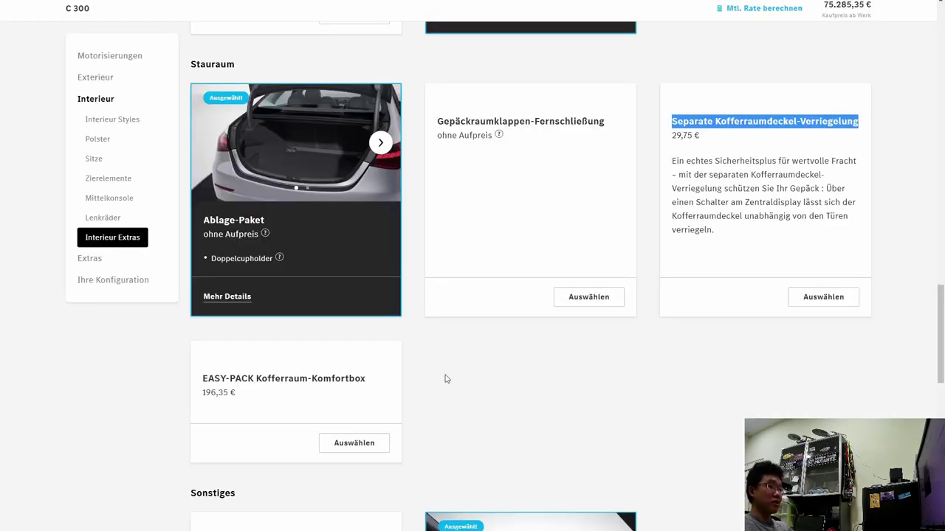
# Continue to the Antrieb und Fahrwerk extras
pyautogui.scroll(-3, 447, 379)
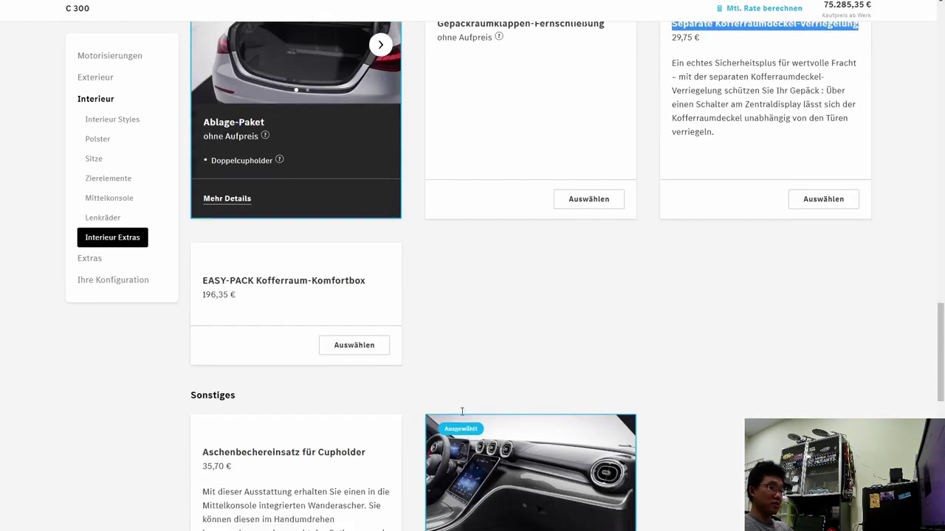
pyautogui.scroll(-2, 504, 387)
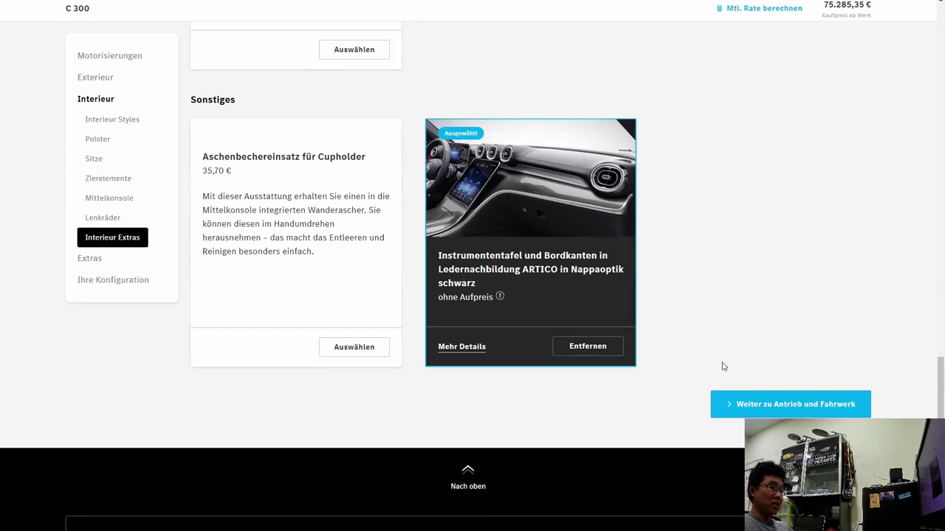
pyautogui.click(766, 406)
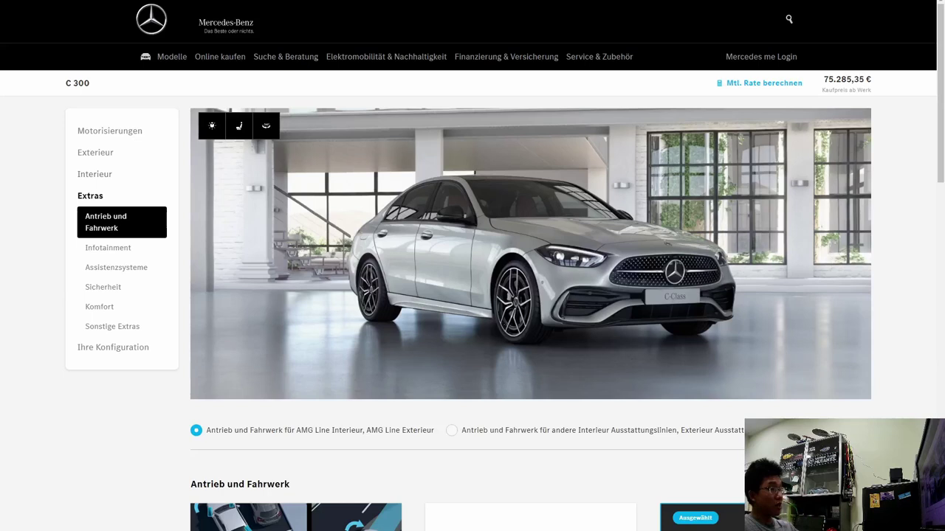
# Translate the Bremsanlage card title: larger brake discs on the front axle
pyautogui.scroll(-5, 472, 295)
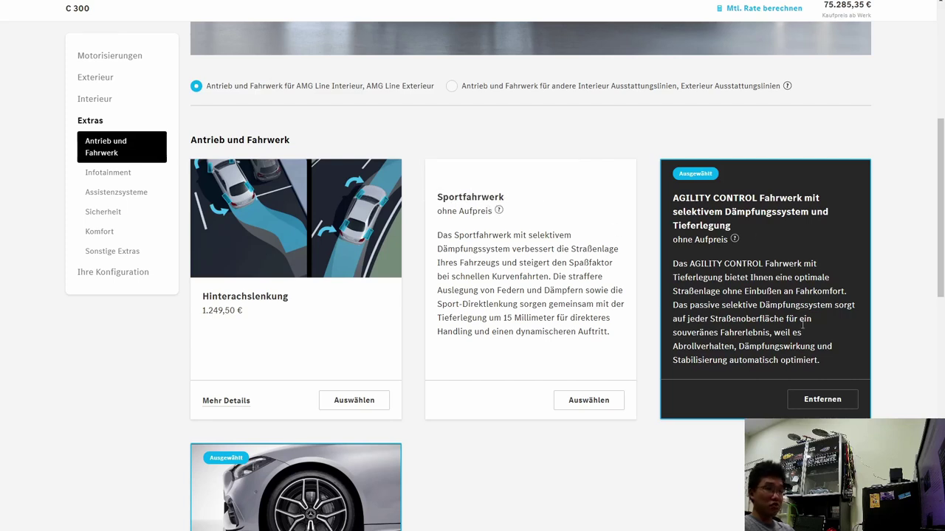
pyautogui.scroll(-3, 803, 326)
pyautogui.moveTo(204, 333); pyautogui.dragTo(364, 355)
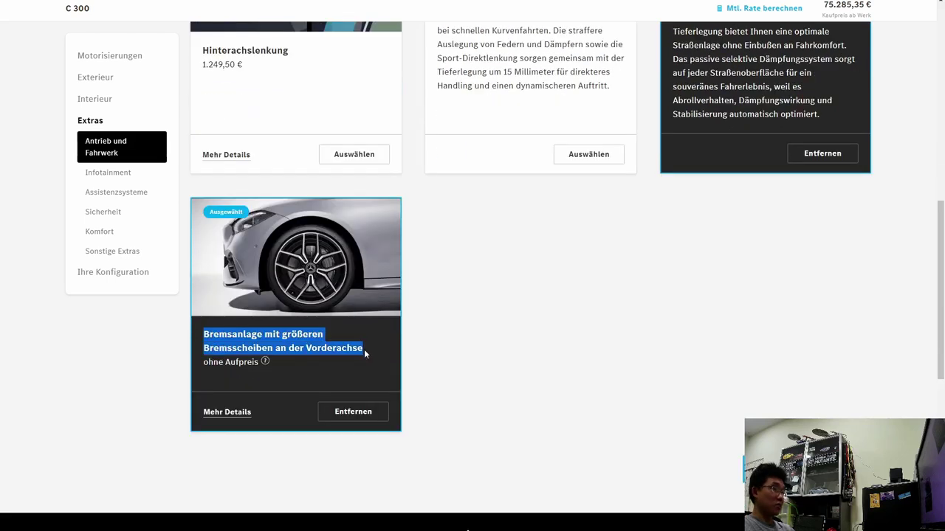
pyautogui.hotkey('ctrl', 'c')
pyautogui.hotkey('alt', 'Tab')
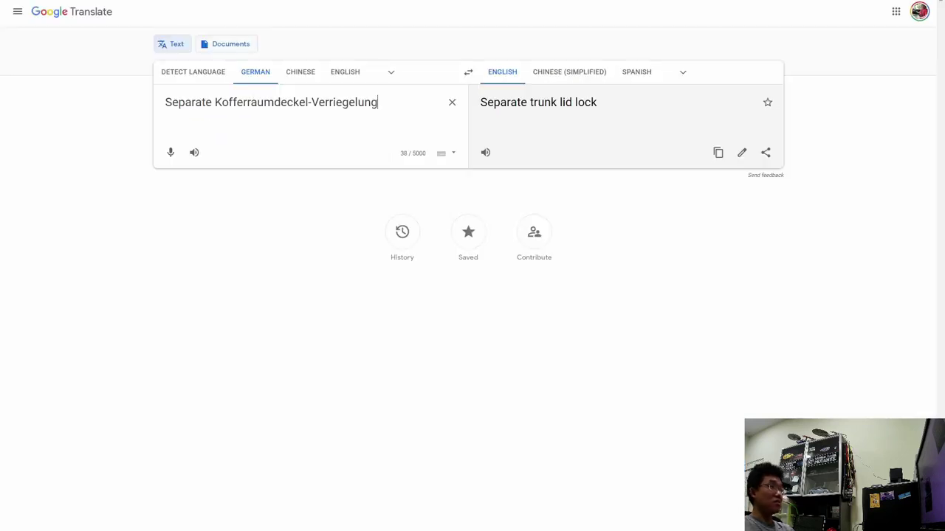
pyautogui.hotkey('ctrl', 'a')
pyautogui.hotkey('ctrl', 'v')
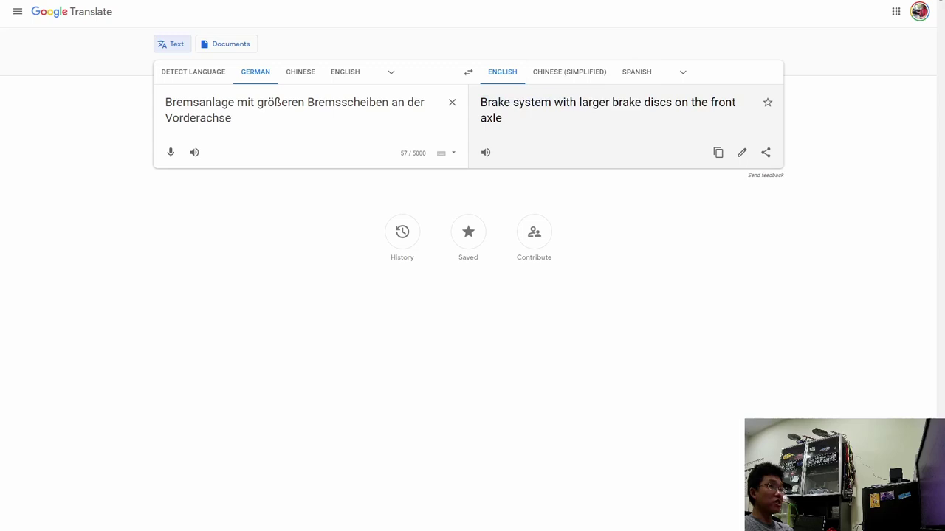
pyautogui.hotkey('alt', 'Tab')
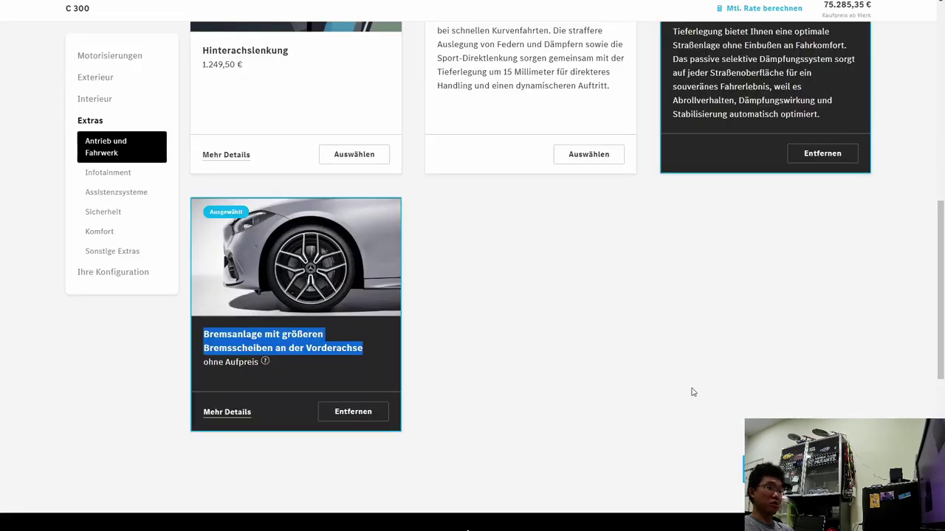
pyautogui.scroll(-5, 540, 352)
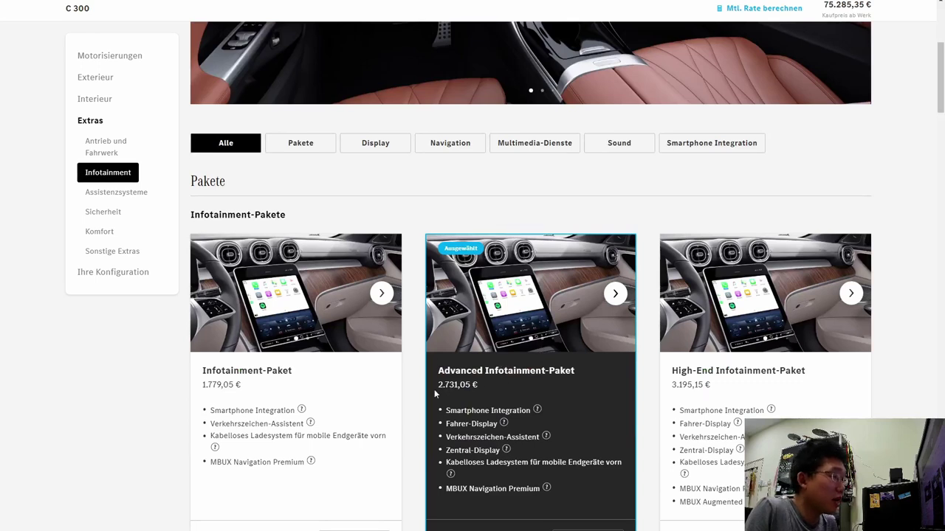
pyautogui.moveTo(445, 387); pyautogui.dragTo(463, 390)
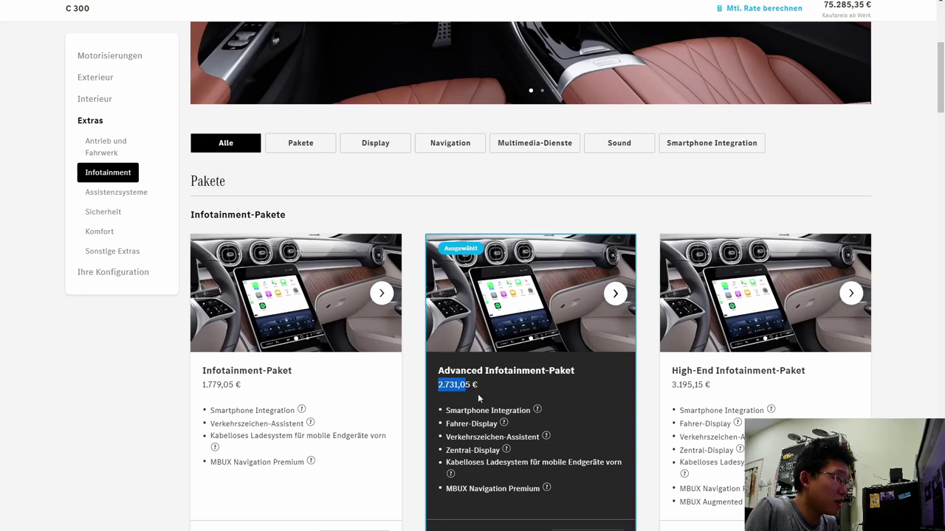
pyautogui.scroll(-1, 480, 395)
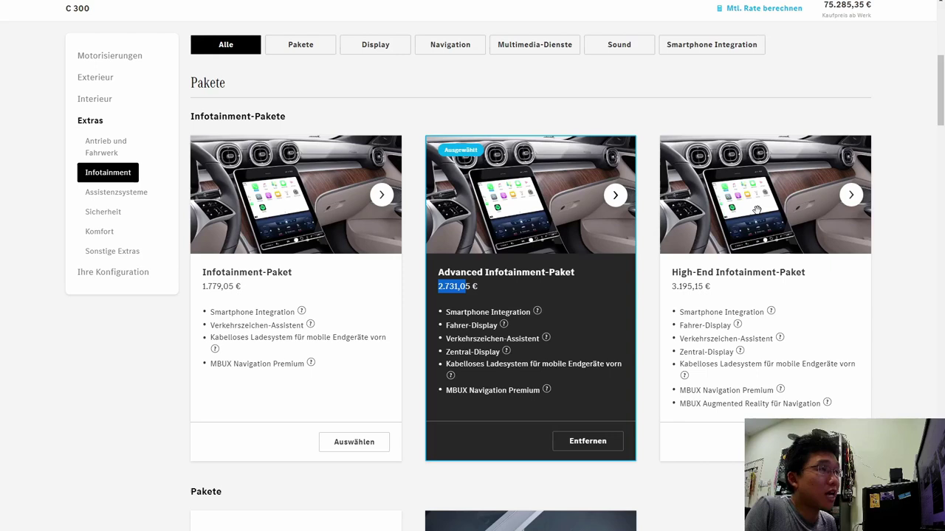
pyautogui.scroll(-4, 756, 211)
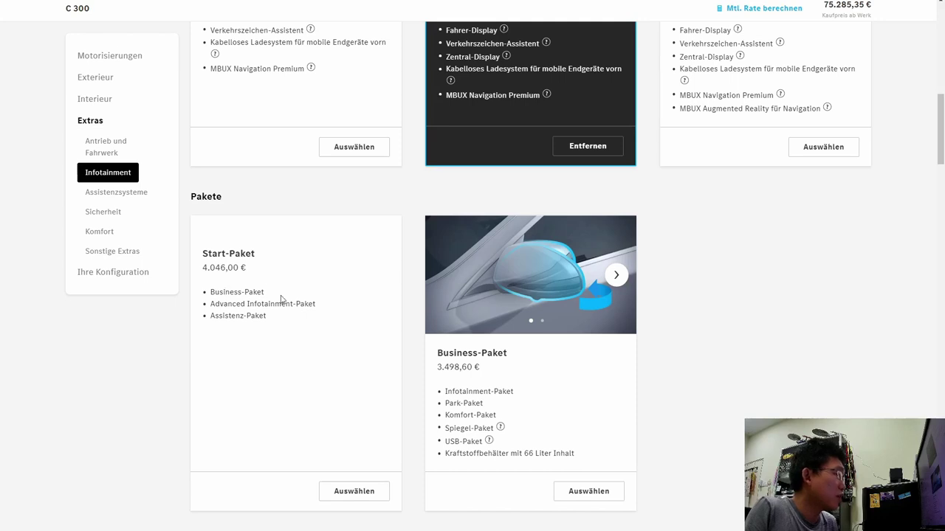
pyautogui.scroll(2, 280, 299)
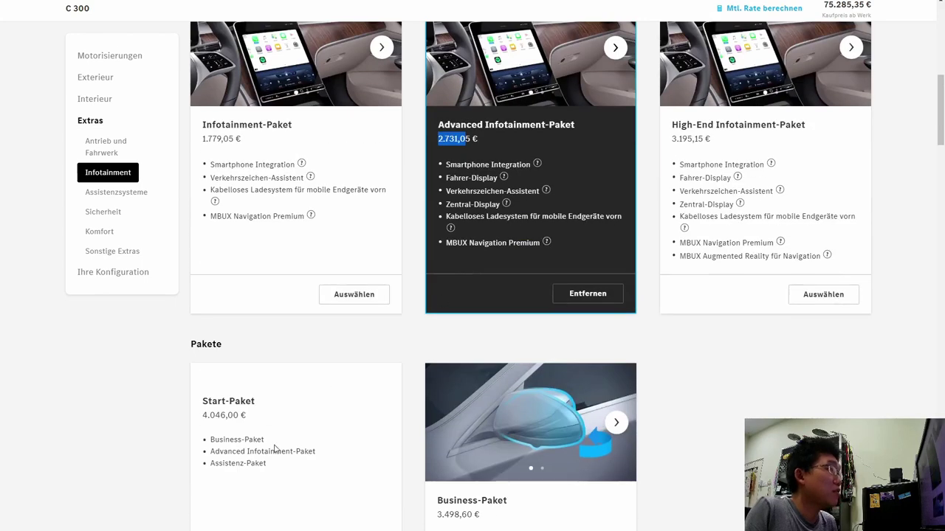
pyautogui.scroll(-1, 257, 465)
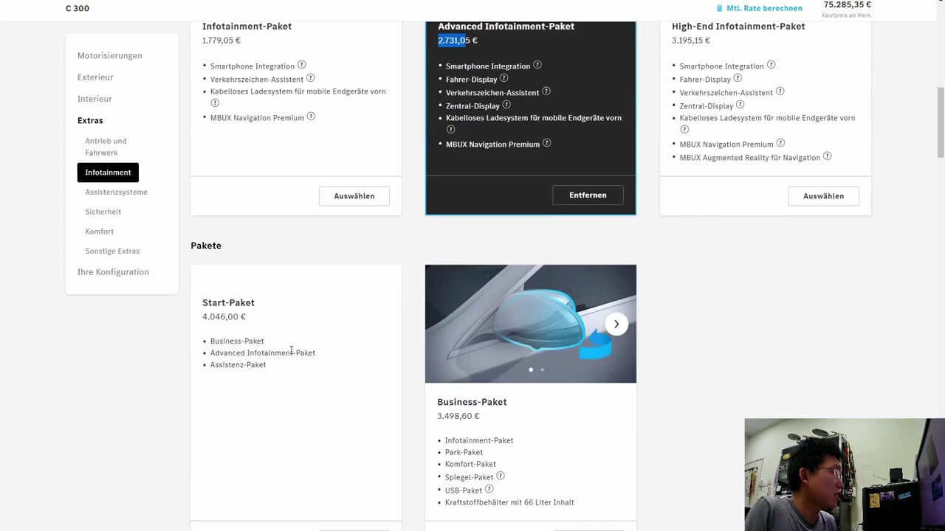
pyautogui.scroll(-1, 411, 347)
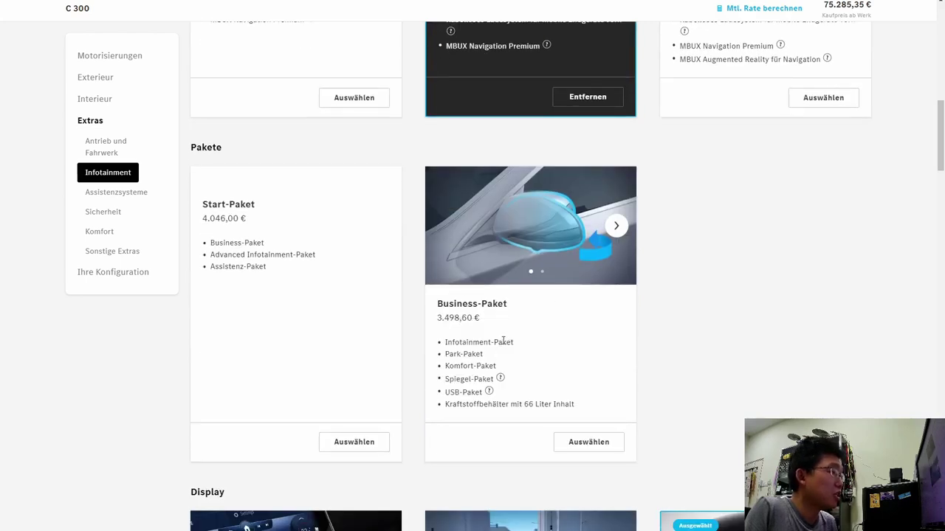
pyautogui.scroll(-2, 503, 341)
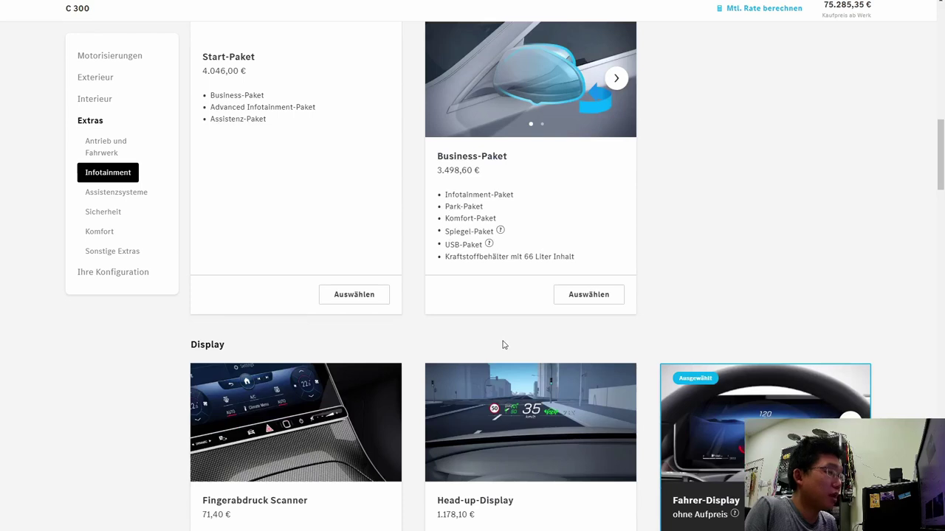
pyautogui.scroll(-2, 503, 345)
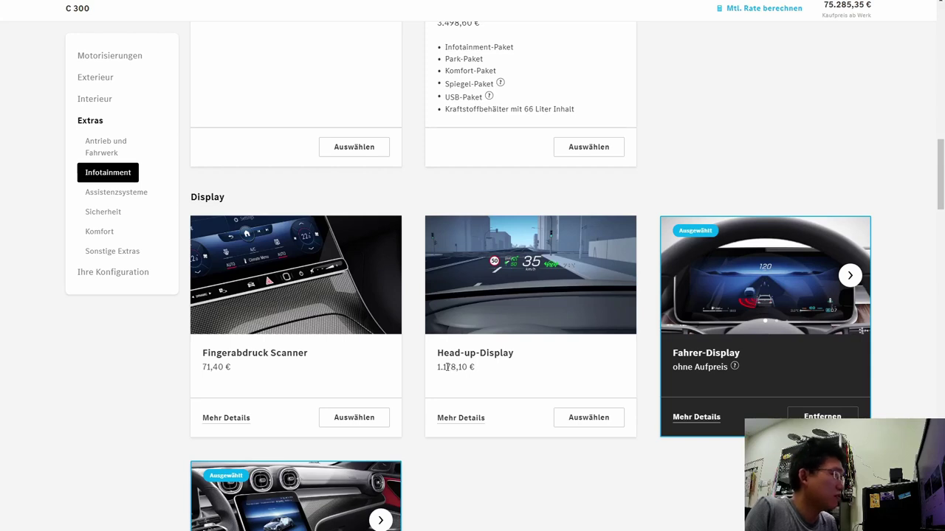
pyautogui.scroll(-1, 446, 365)
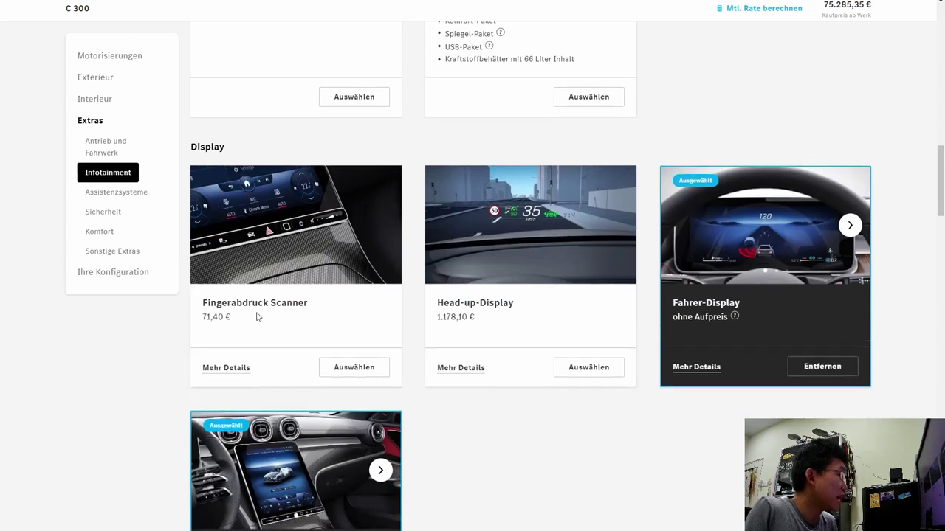
pyautogui.scroll(-2, 256, 316)
pyautogui.scroll(-3, 257, 317)
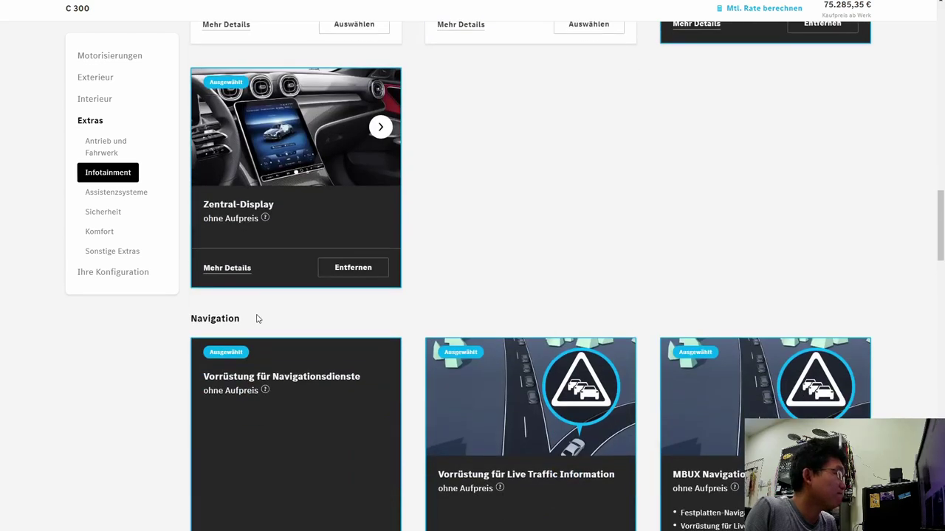
pyautogui.scroll(-2, 254, 229)
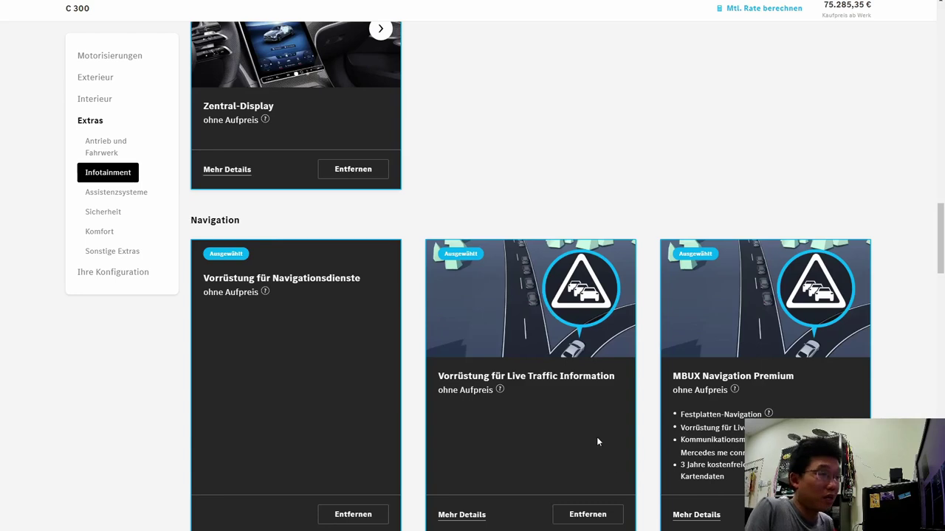
pyautogui.scroll(-5, 598, 441)
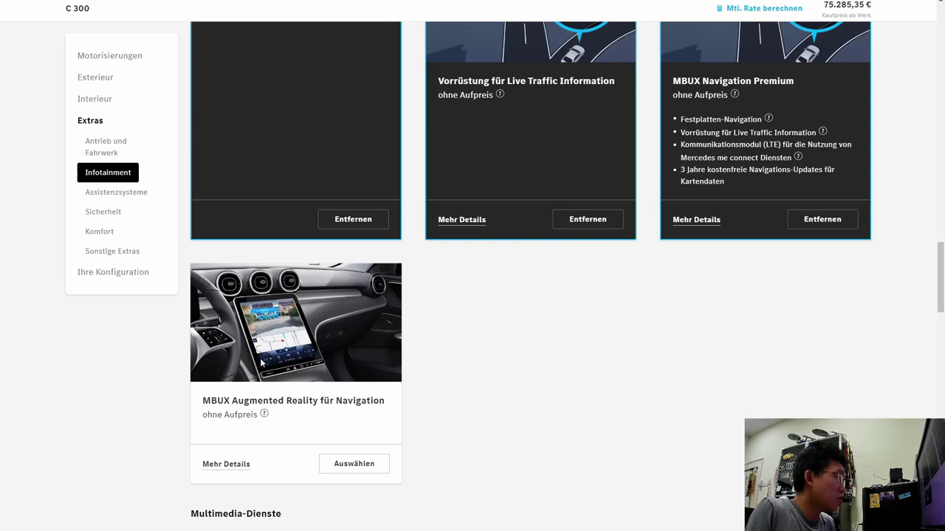
pyautogui.scroll(-2, 280, 367)
pyautogui.scroll(-3, 280, 367)
pyautogui.scroll(-2, 281, 364)
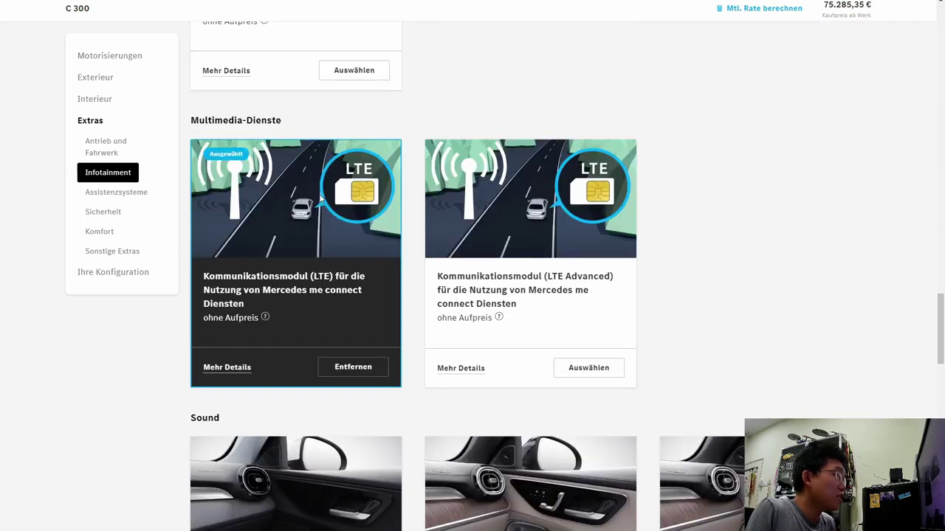
pyautogui.scroll(-4, 279, 346)
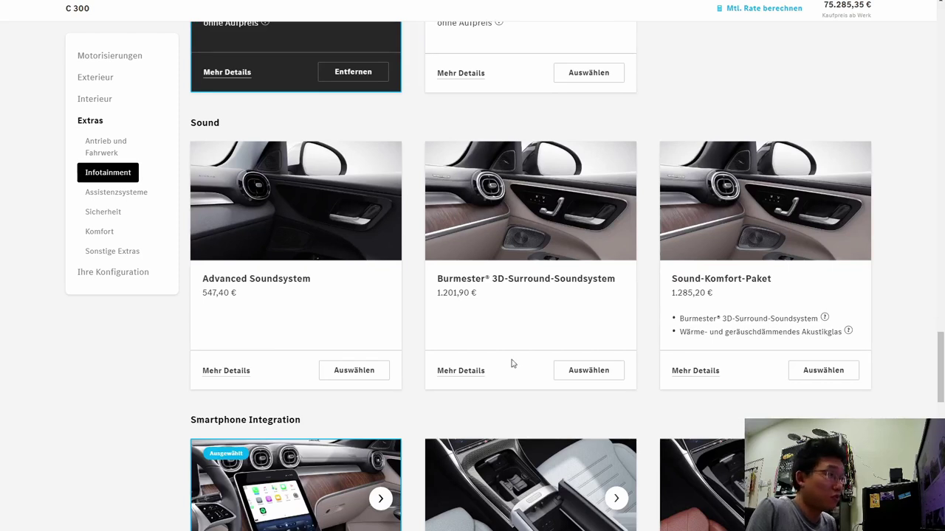
# Add the Burmester 3D-Surround-Soundsystem and Multifunktions-Telefonie, lifting the price to 77.189,35 €
pyautogui.click(572, 373)
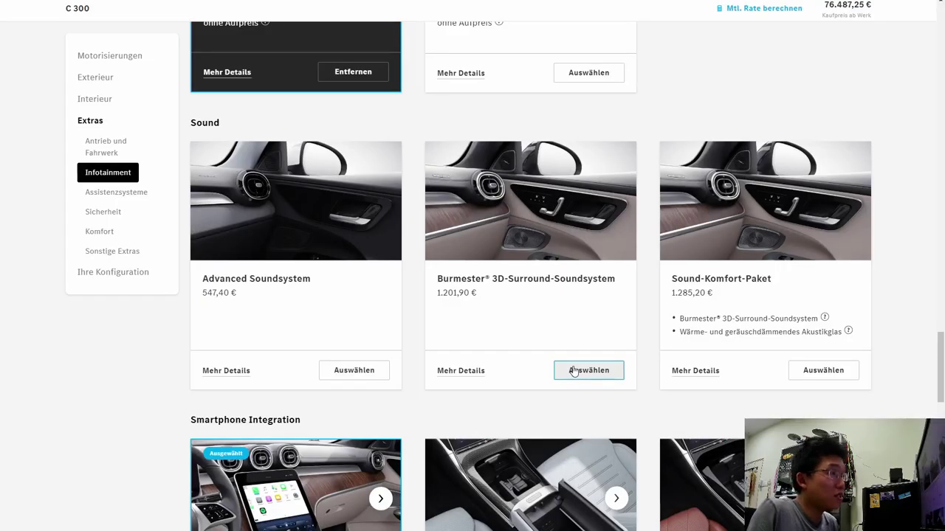
pyautogui.scroll(-1, 574, 361)
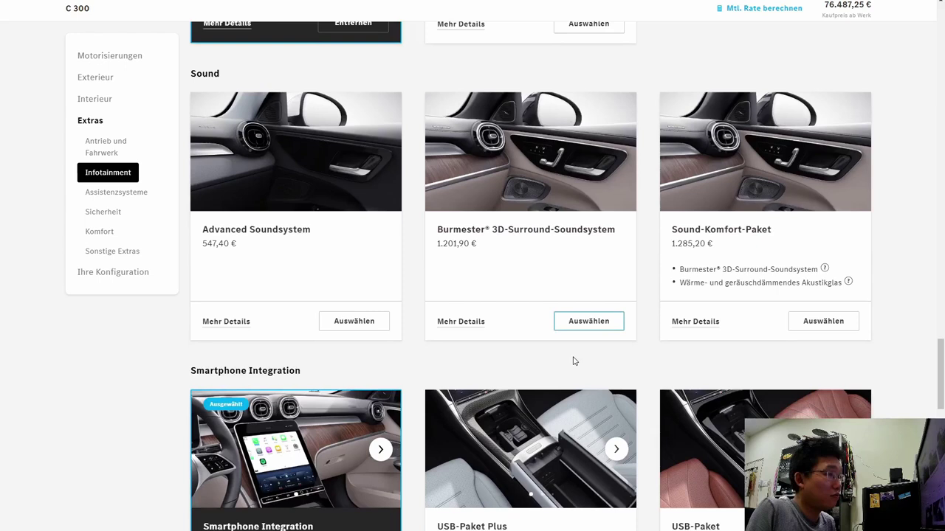
pyautogui.scroll(-3, 574, 361)
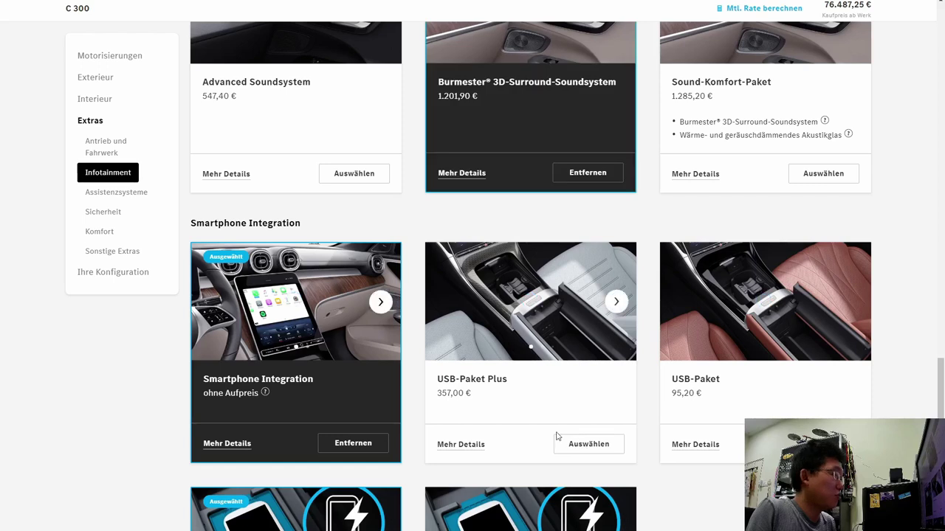
pyautogui.scroll(-3, 369, 435)
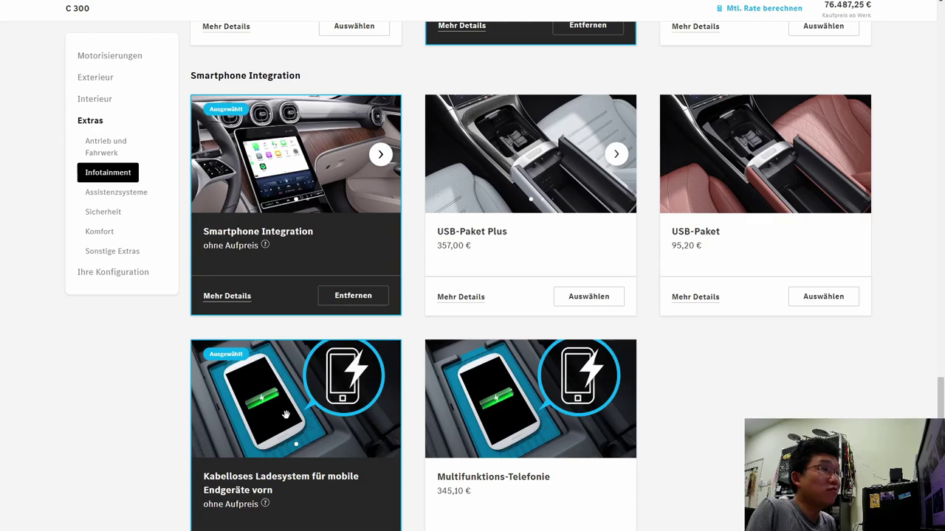
pyautogui.scroll(-2, 443, 410)
pyautogui.click(566, 407)
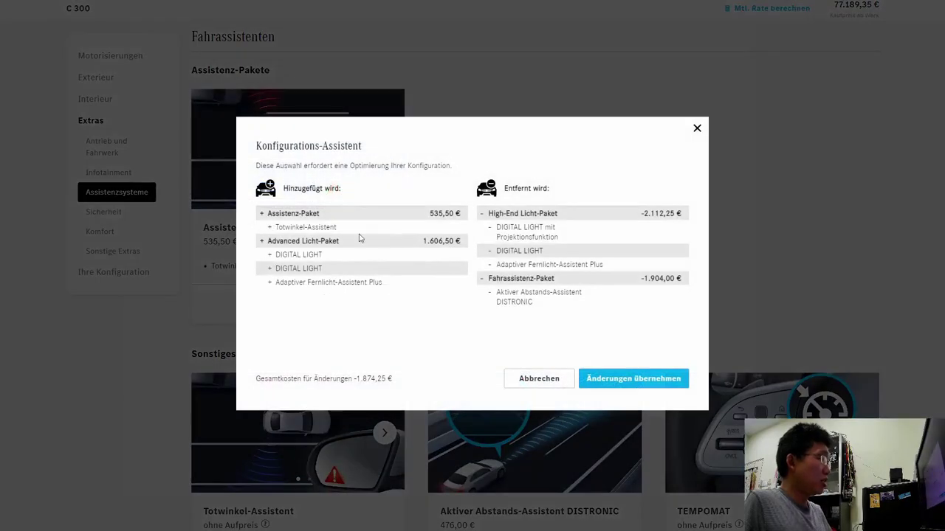
# Decline the Assistenz-Paket changes and swap in Fahrassistenz-Paket Plus, bringing the price to 77.784,35 €
pyautogui.tripleClick(299, 230)
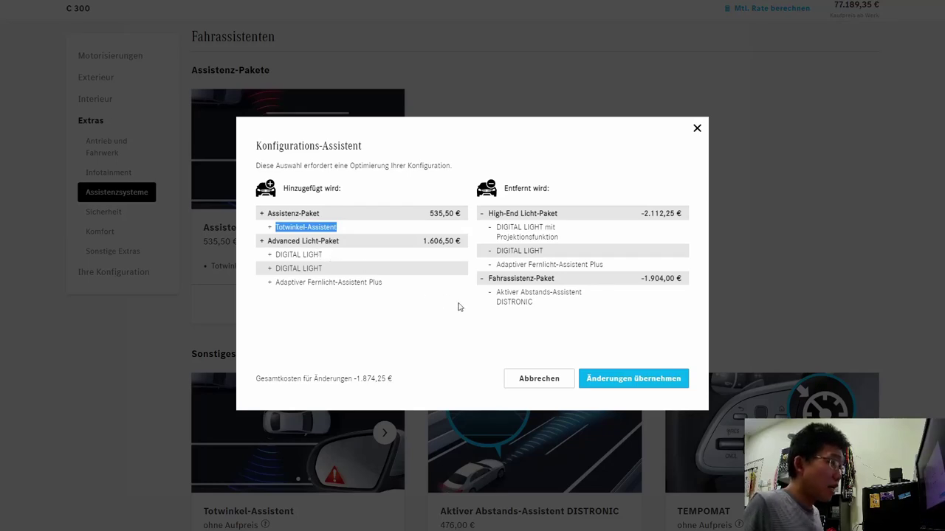
pyautogui.click(539, 378)
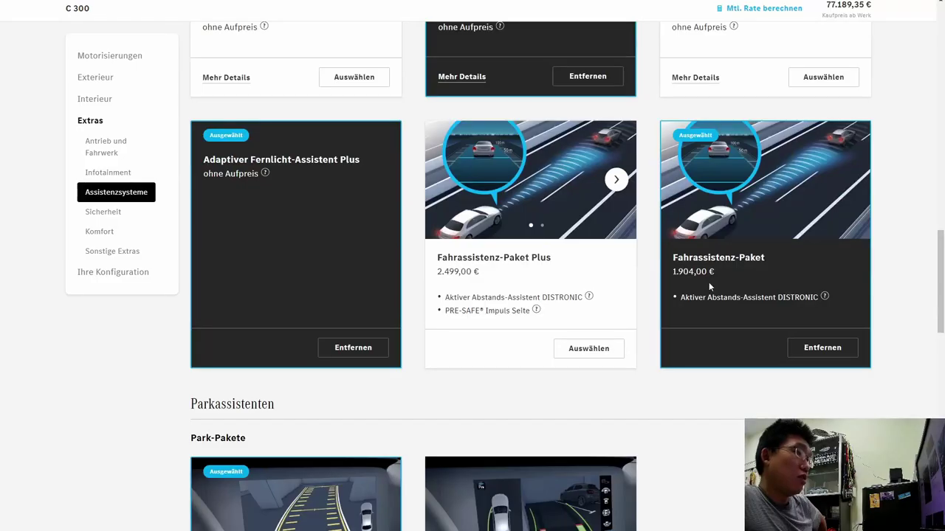
pyautogui.click(601, 348)
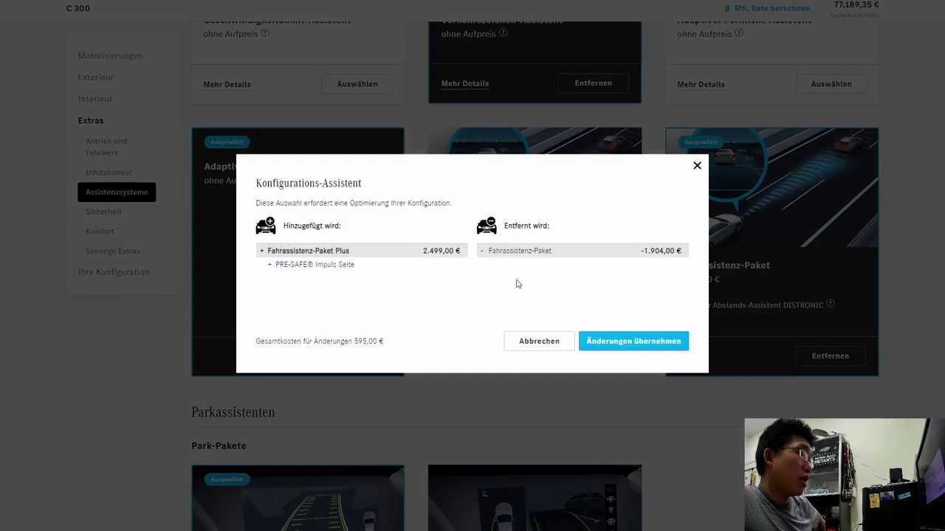
pyautogui.click(600, 346)
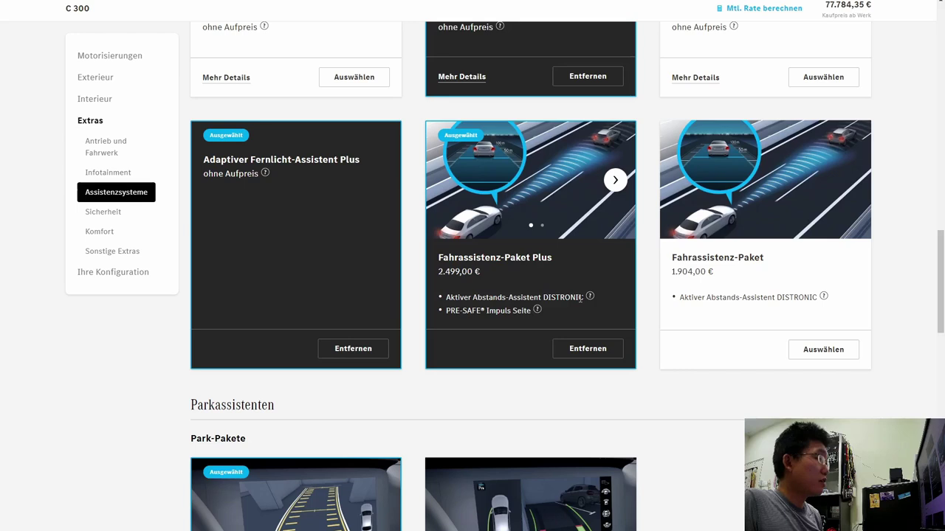
# Replace the Park-Paket with the Advanced Park-Paket, bringing the price to 78.331,75 €
pyautogui.scroll(3, 581, 298)
pyautogui.scroll(-8, 580, 302)
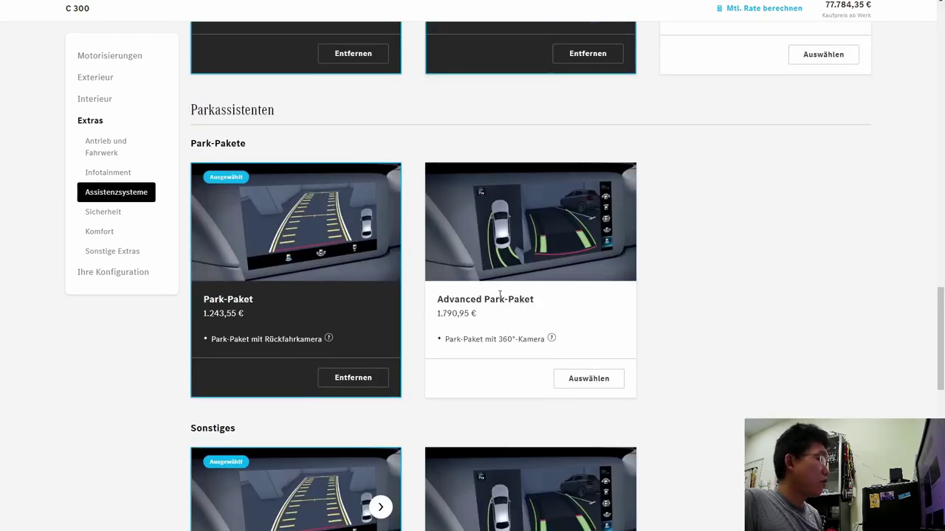
pyautogui.click(575, 378)
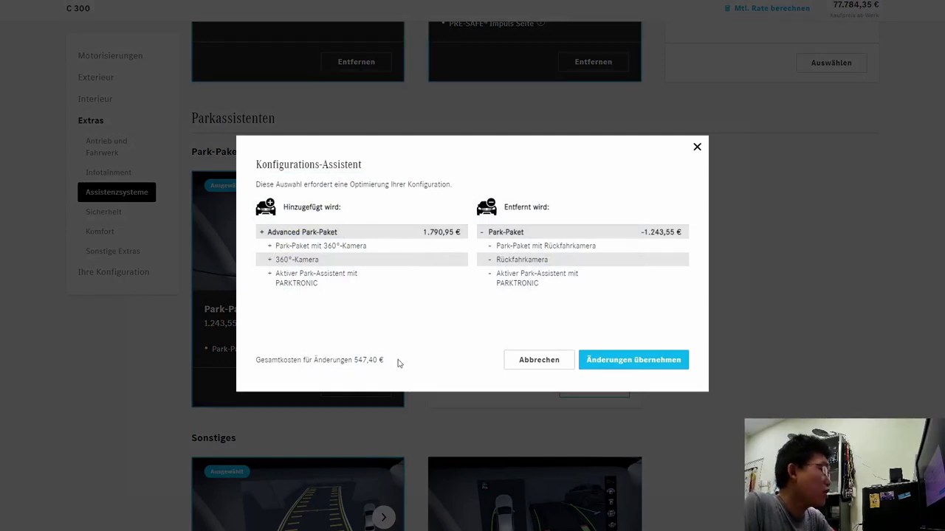
pyautogui.click(606, 361)
pyautogui.scroll(-3, 756, 352)
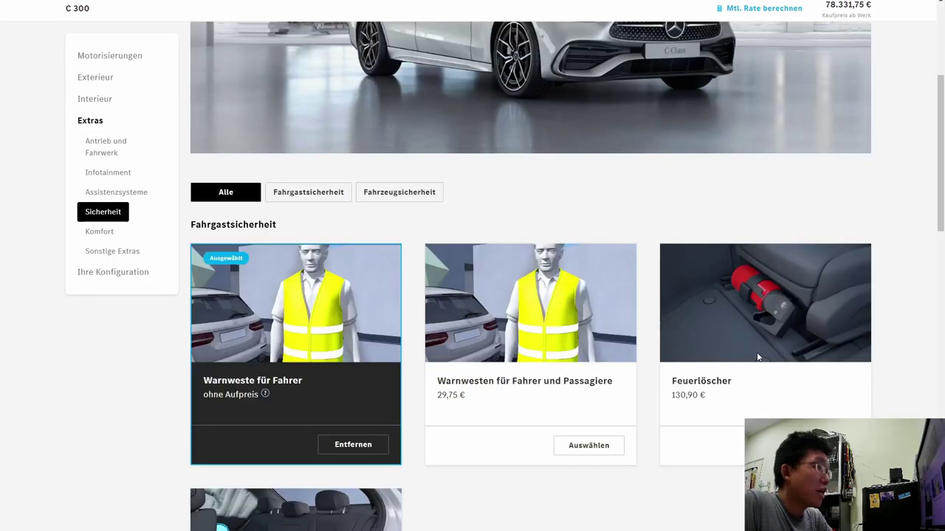
# Scroll through the Sicherheit extras to the Feuerlöscher card
pyautogui.scroll(-1, 757, 357)
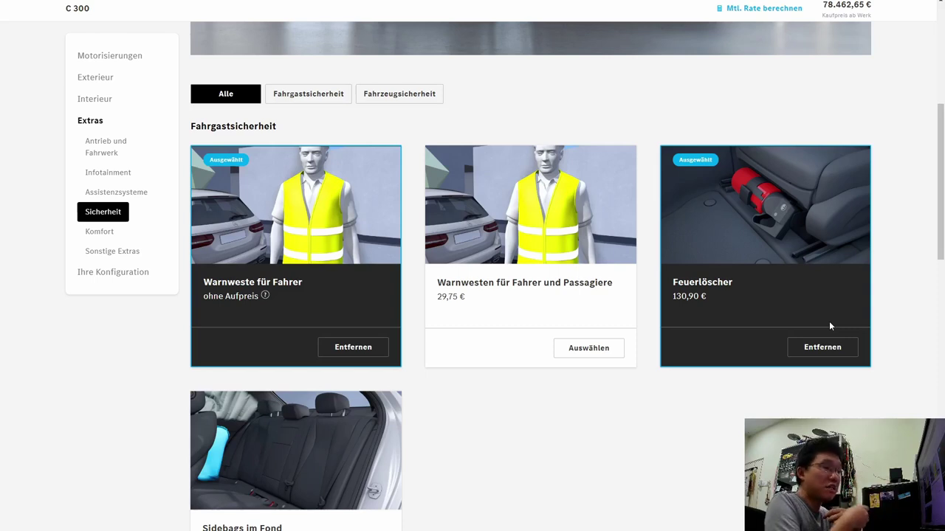
# Add the Sidebags im Fond and the Ambientebeleuchtung
pyautogui.scroll(-3, 506, 391)
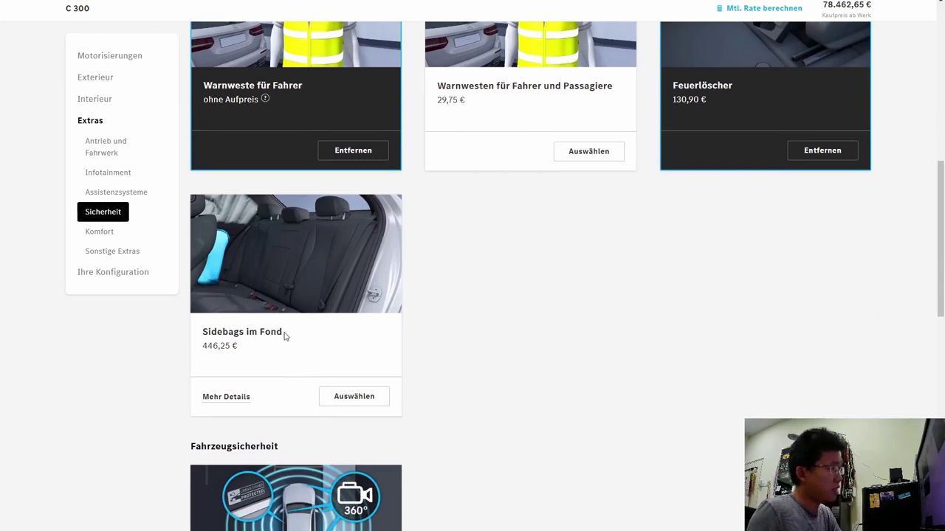
pyautogui.click(356, 399)
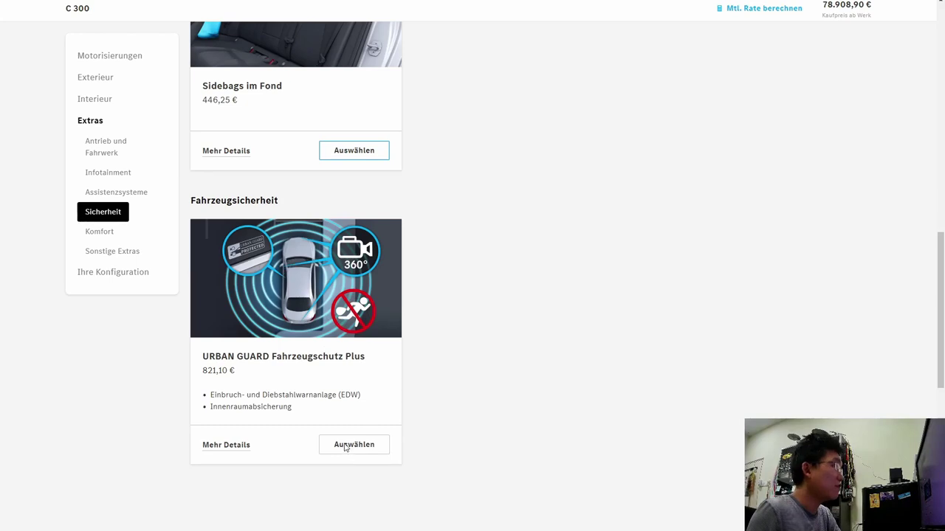
pyautogui.scroll(-5, 436, 426)
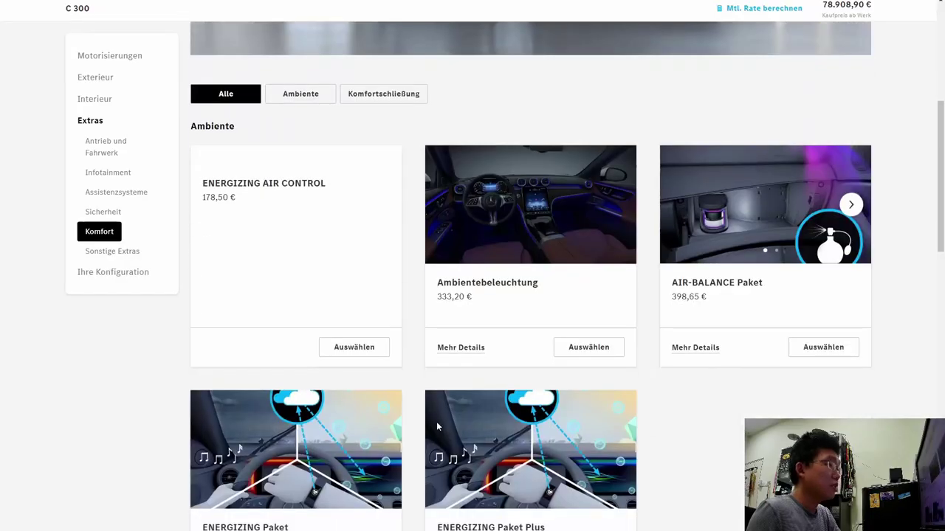
pyautogui.click(596, 347)
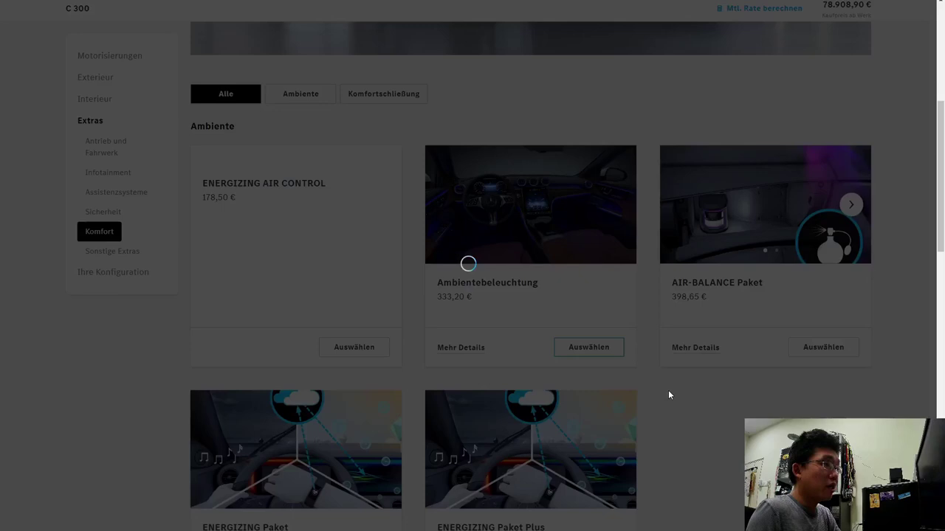
# Consider the ENERGIZING Paket Plus, then dismiss its changes without applying them
pyautogui.scroll(-3, 654, 393)
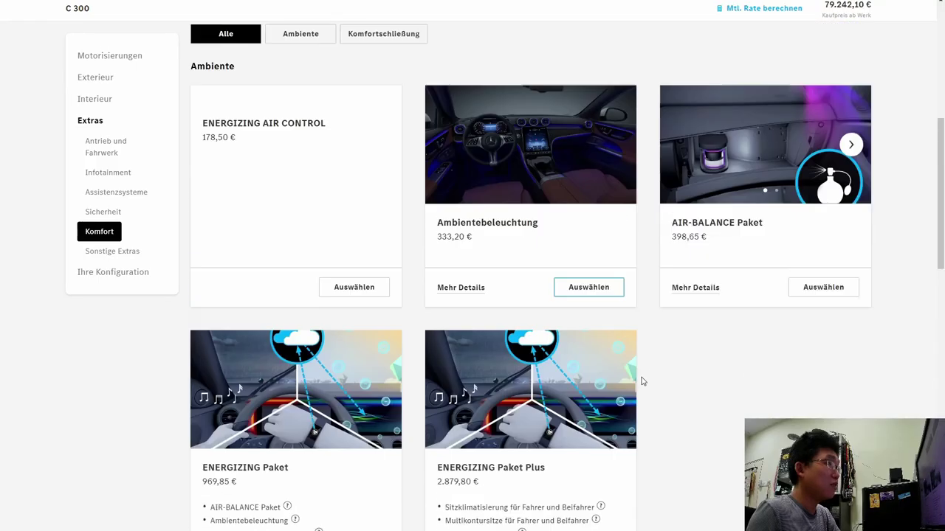
pyautogui.scroll(-3, 641, 380)
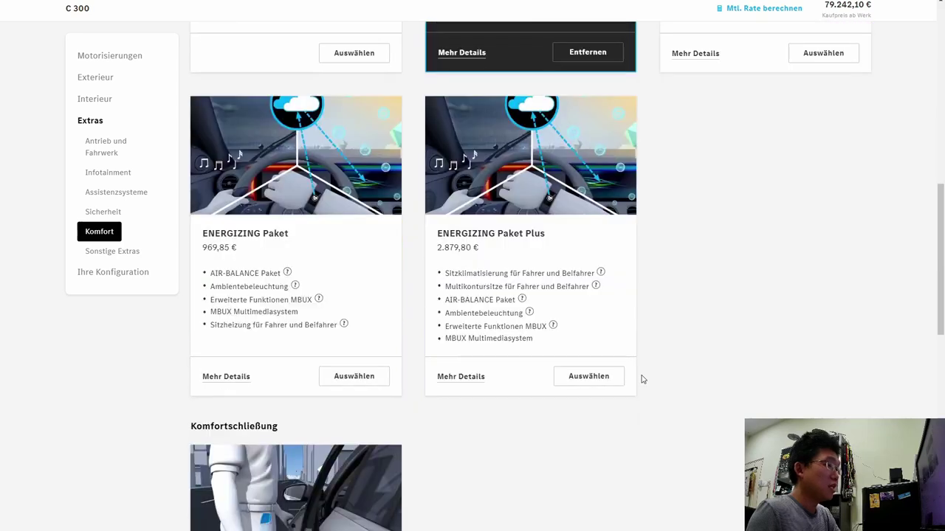
pyautogui.scroll(-1, 642, 380)
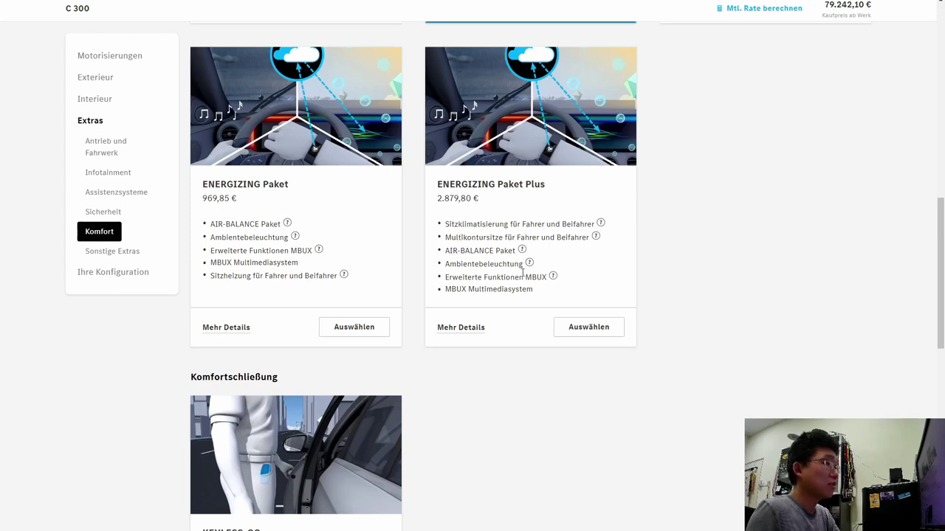
pyautogui.click(588, 327)
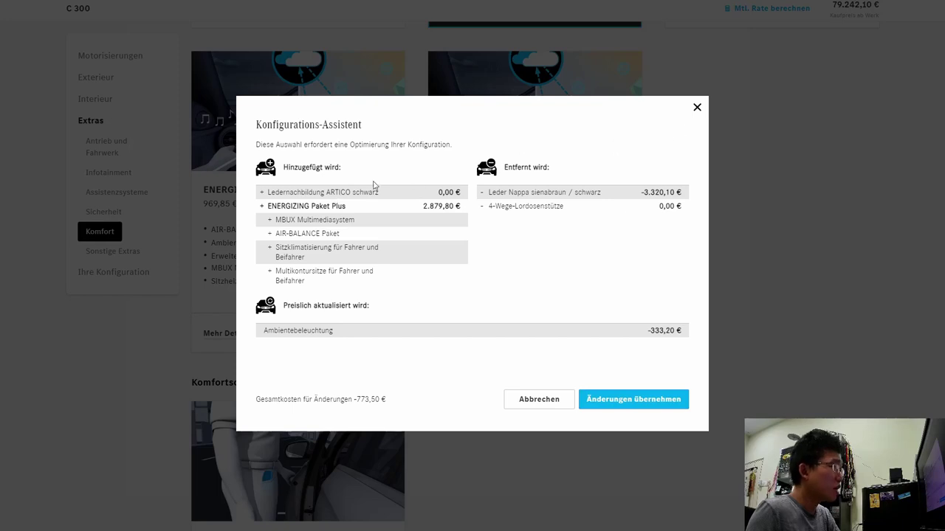
pyautogui.click(697, 108)
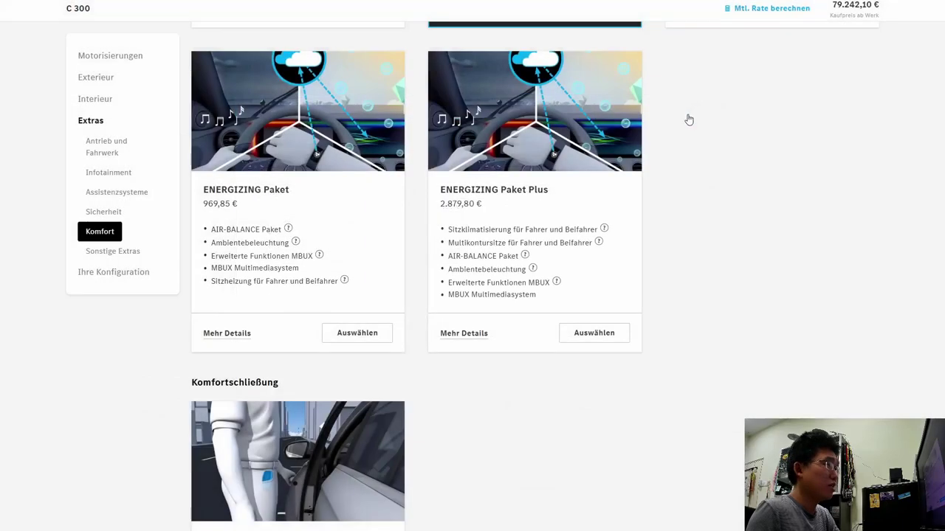
# Add KEYLESS-GO (654,50 €) and the AIR-BALANCE Paket, reaching 80.473,75 €
pyautogui.scroll(-3, 625, 291)
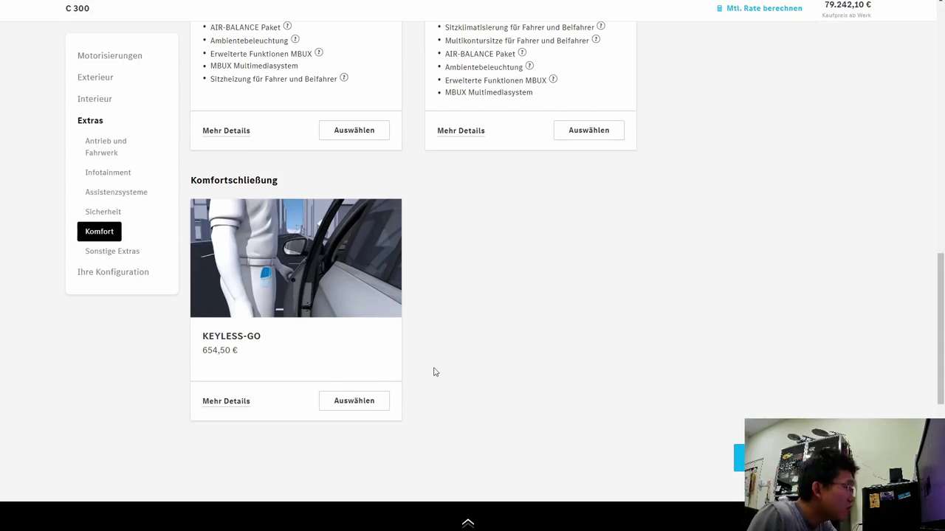
pyautogui.click(363, 401)
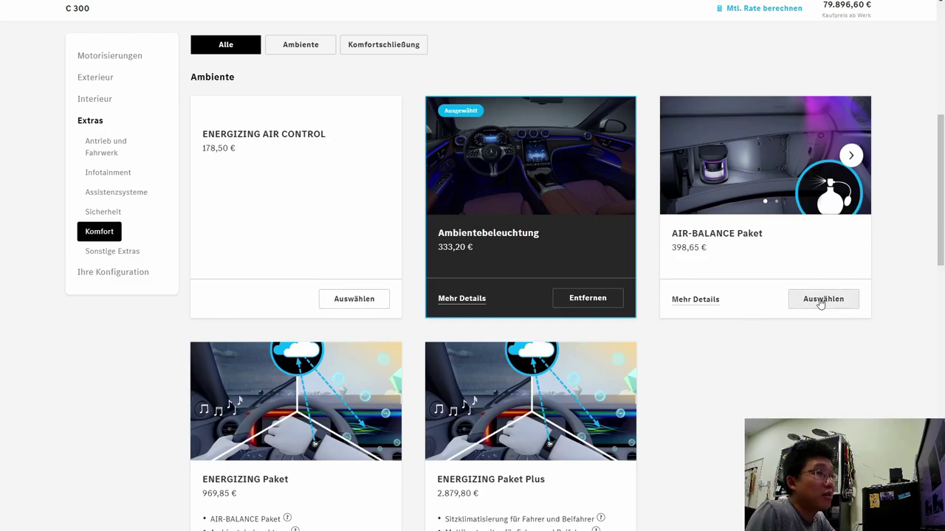
pyautogui.click(821, 301)
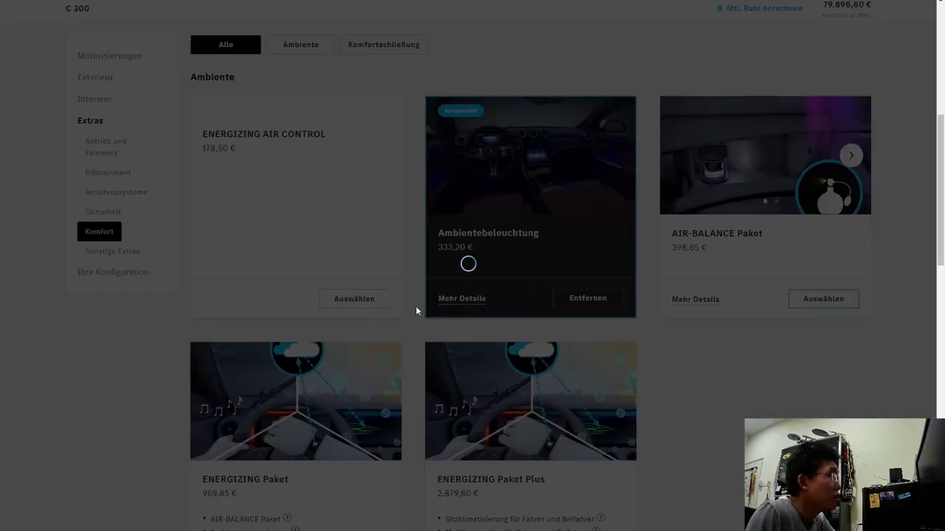
pyautogui.scroll(-4, 546, 414)
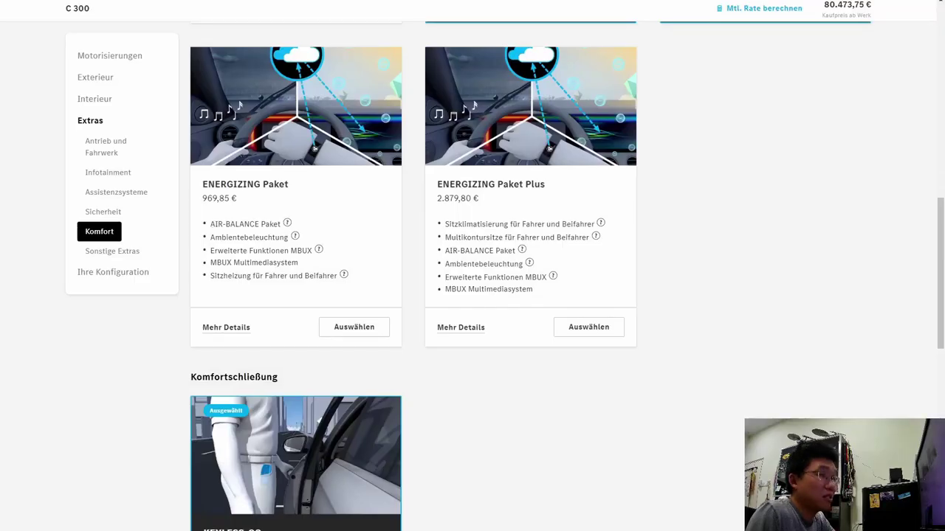
pyautogui.scroll(-3, 413, 295)
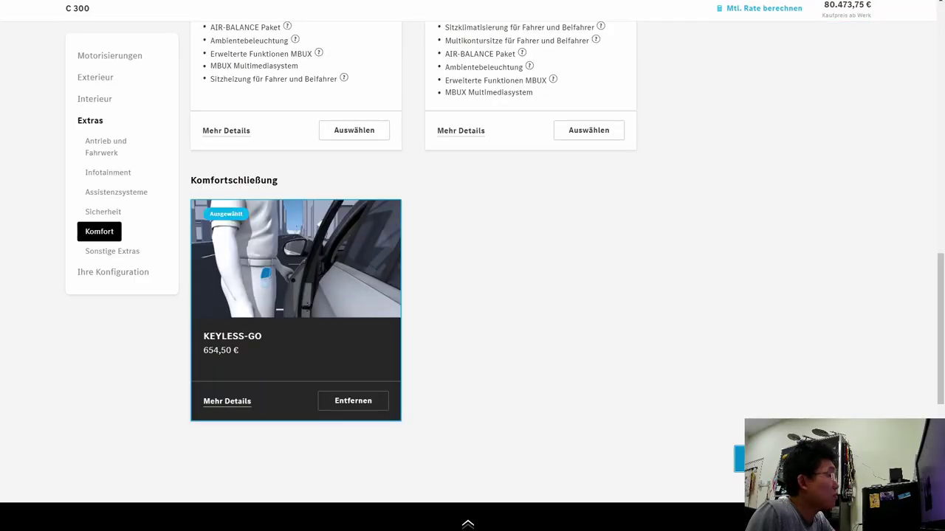
# Add the garage door opener from the Sonstige Extras
pyautogui.scroll(-3, 366, 233)
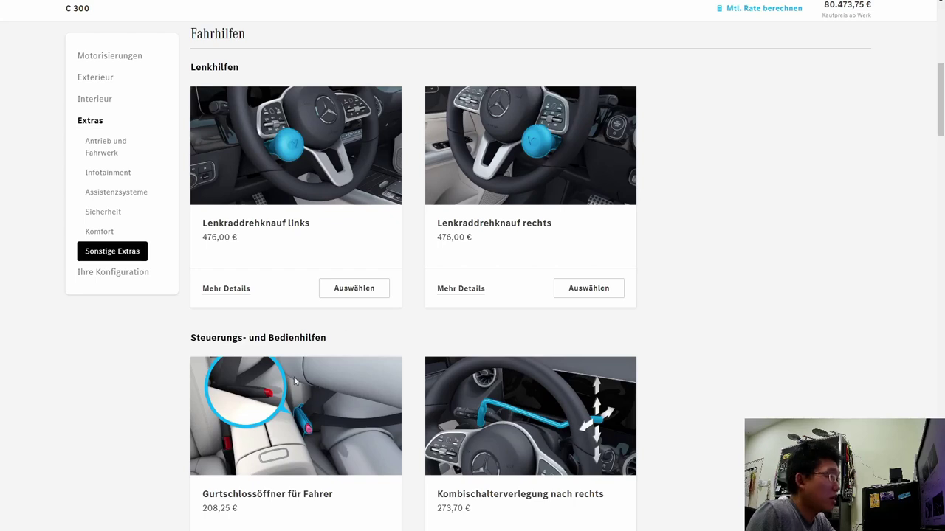
pyautogui.scroll(-4, 298, 313)
pyautogui.scroll(-2, 302, 298)
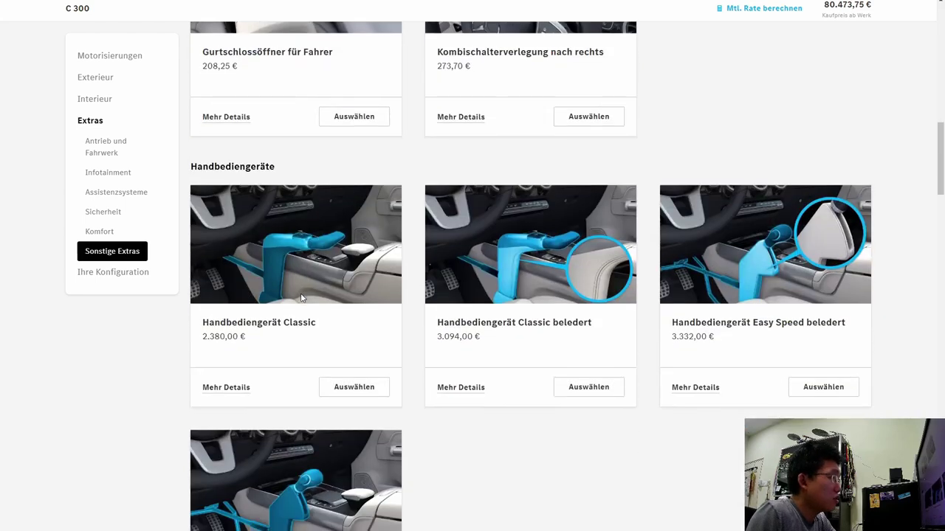
pyautogui.scroll(-12, 301, 295)
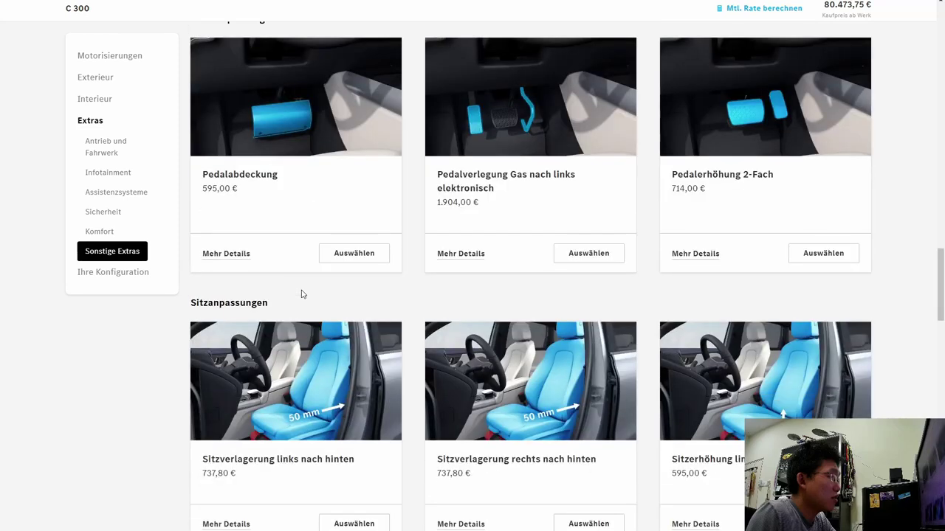
pyautogui.scroll(-10, 301, 294)
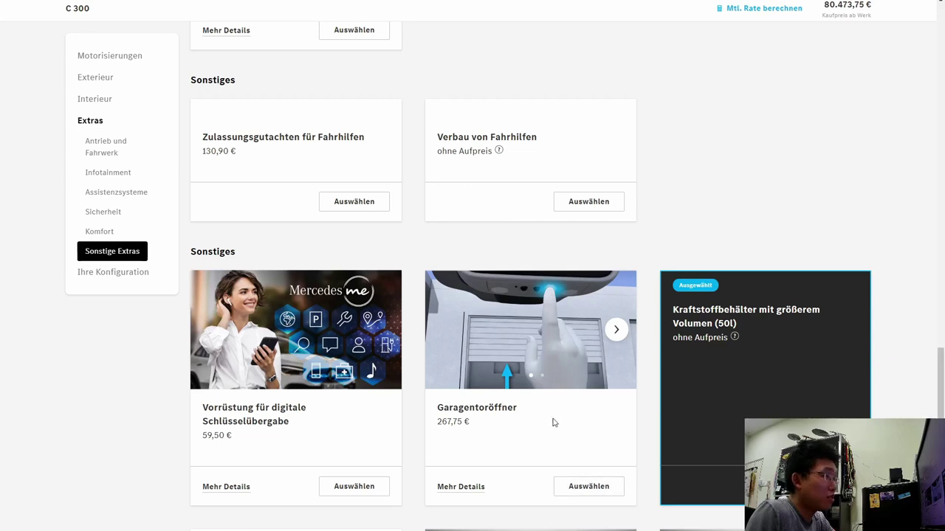
pyautogui.click(580, 487)
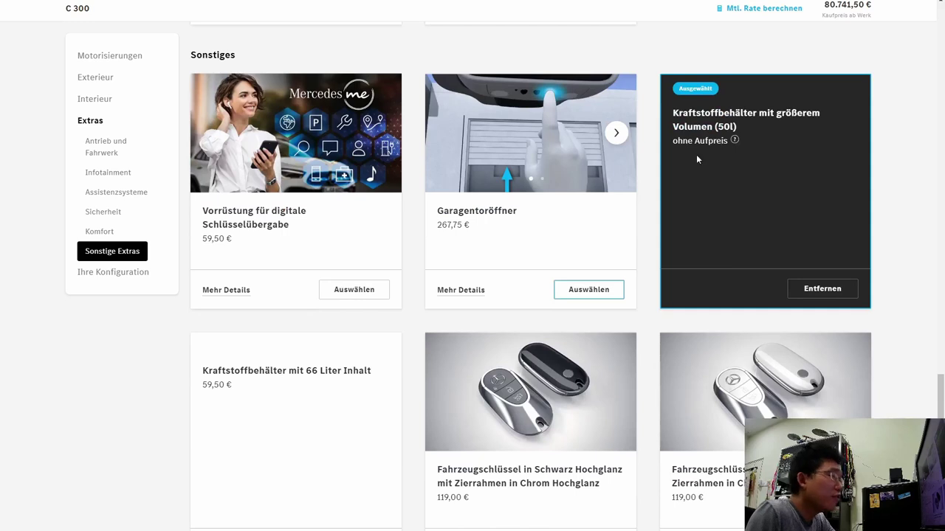
# Add the 66-litre fuel tank and white high-gloss key, then open the summary at 80.920,00 €
pyautogui.scroll(-1, 696, 151)
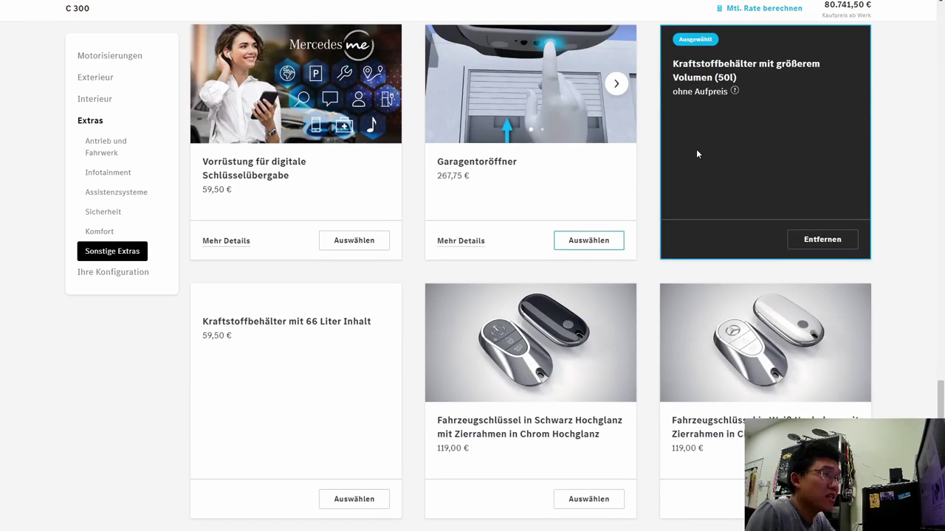
pyautogui.scroll(-3, 696, 152)
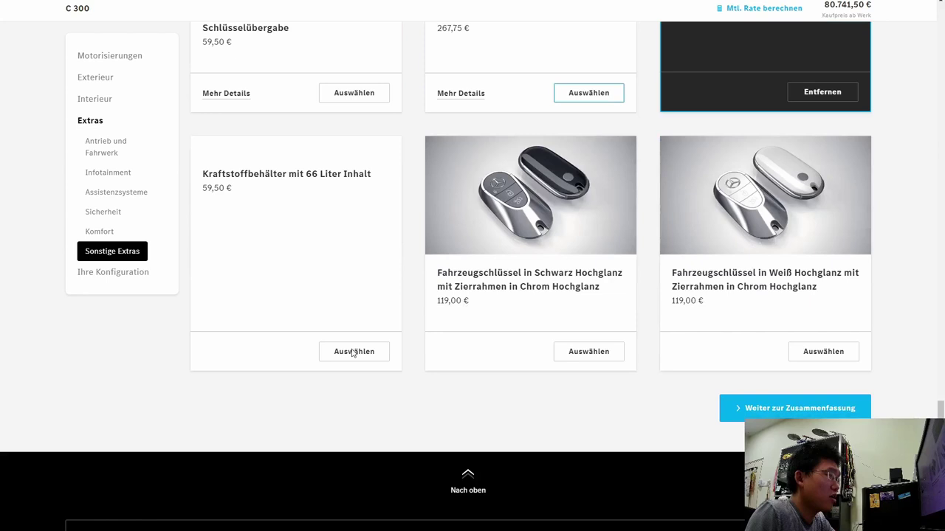
pyautogui.click(354, 351)
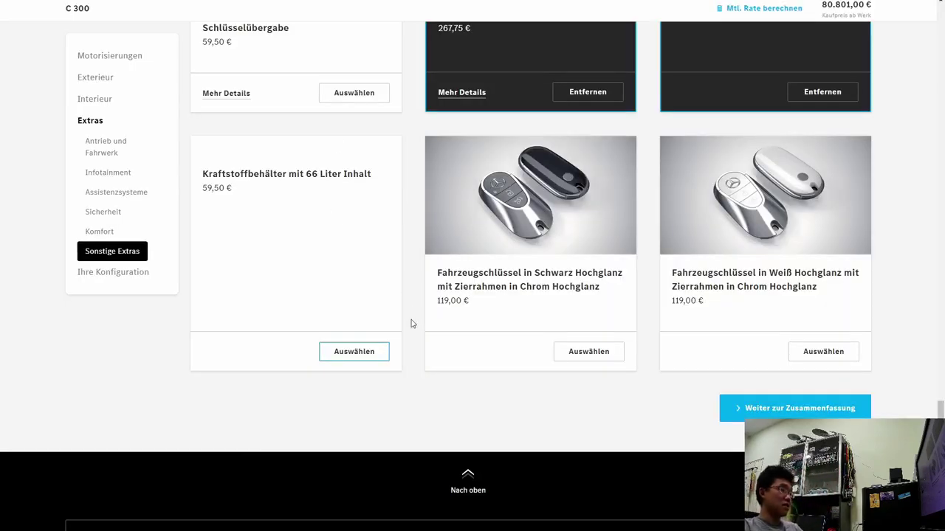
pyautogui.click(376, 353)
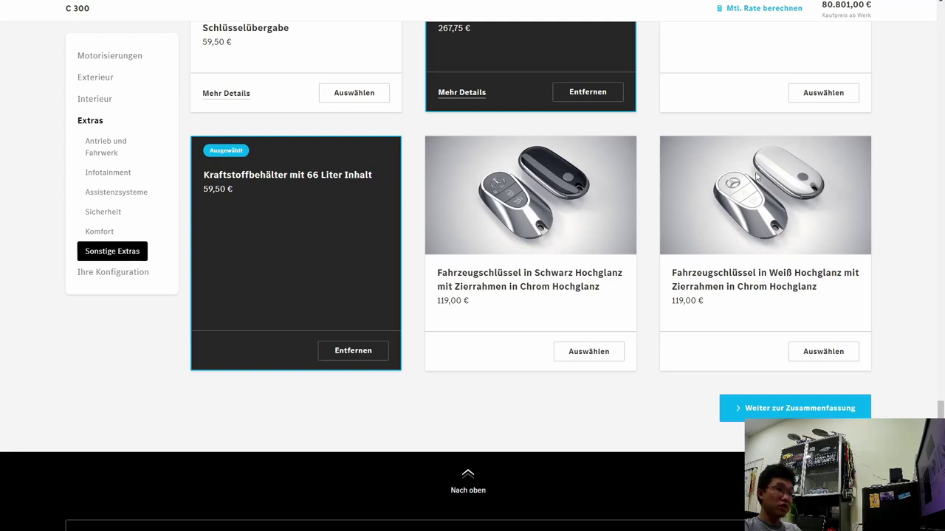
pyautogui.click(814, 350)
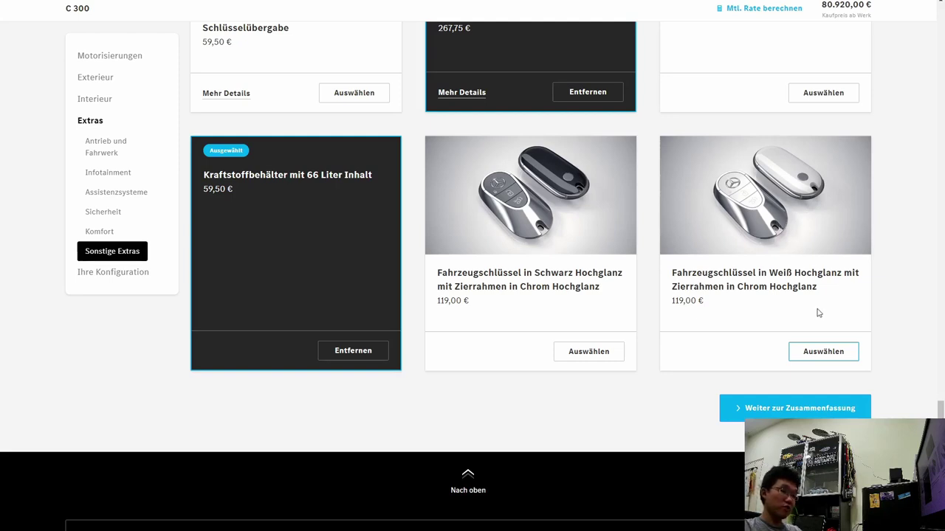
pyautogui.click(768, 408)
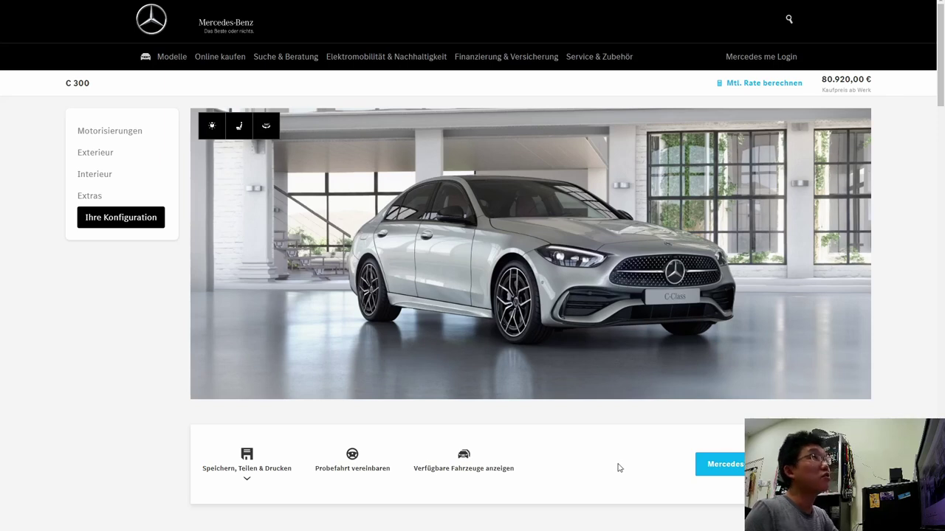
pyautogui.hotkey('ctrl', 'Tab')
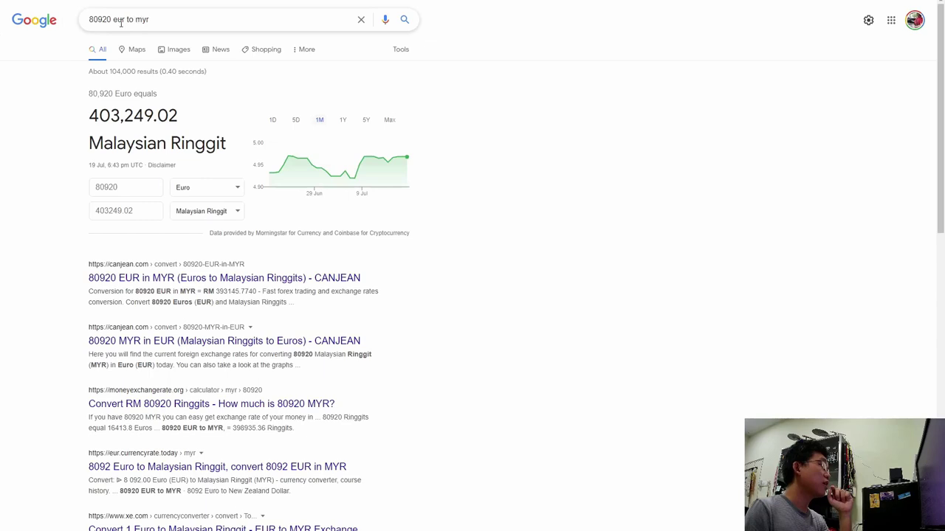
pyautogui.hotkey('ctrl', 'shift', 'Tab')
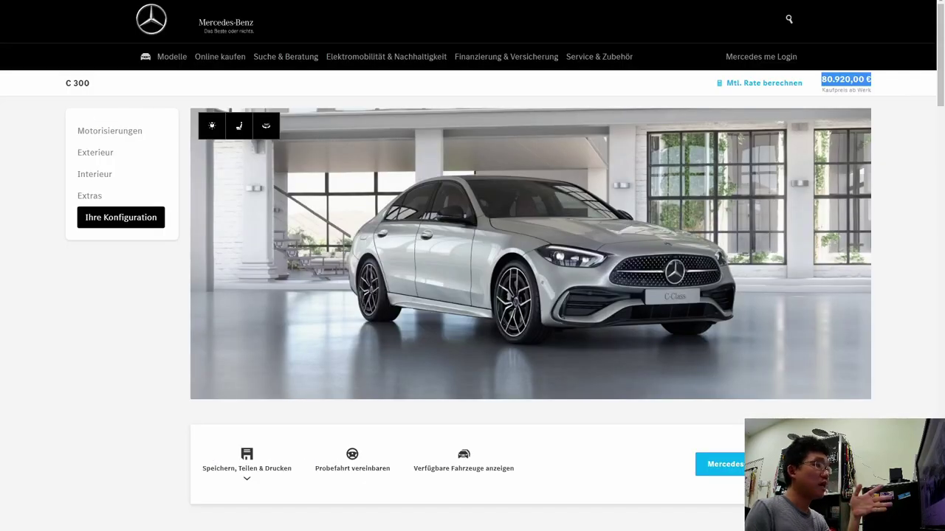
pyautogui.scroll(-5, 312, 204)
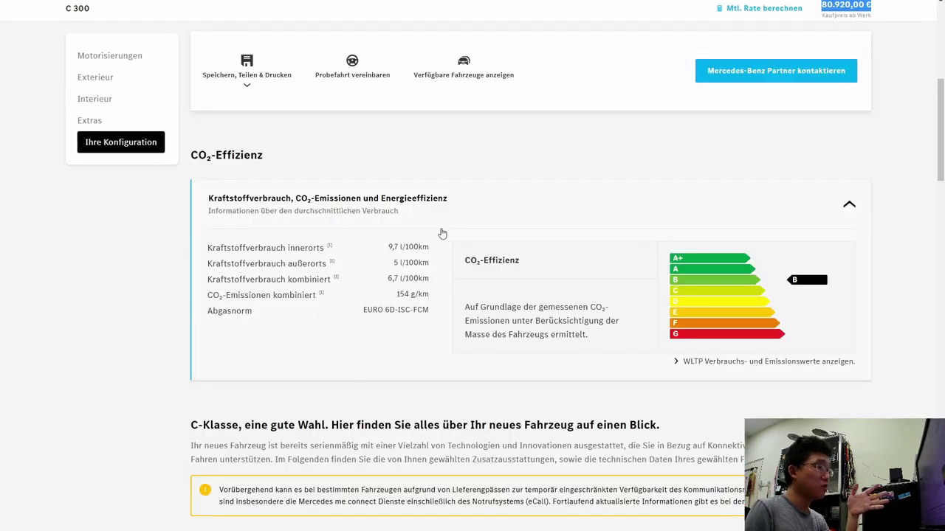
pyautogui.scroll(3, 441, 218)
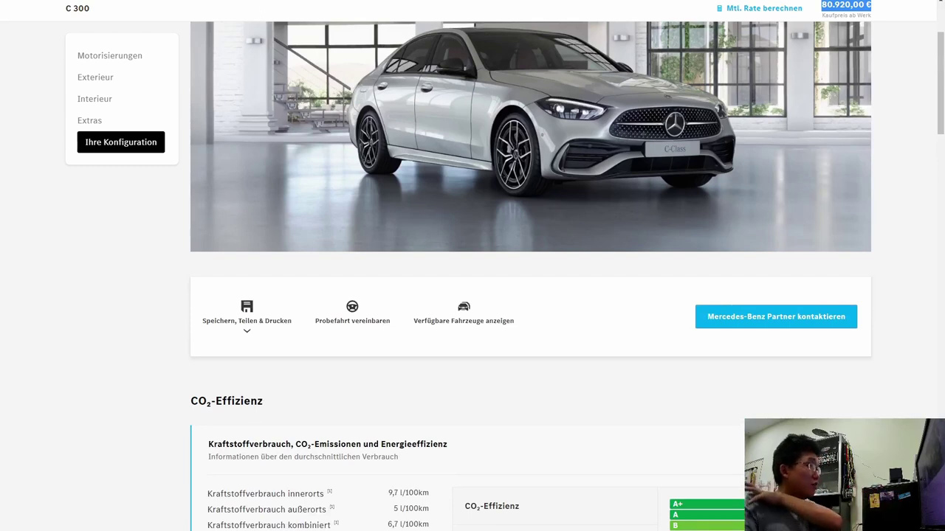
pyautogui.hotkey('ctrl', 'Tab')
pyautogui.hotkey('ctrl', 'shift', 'Tab')
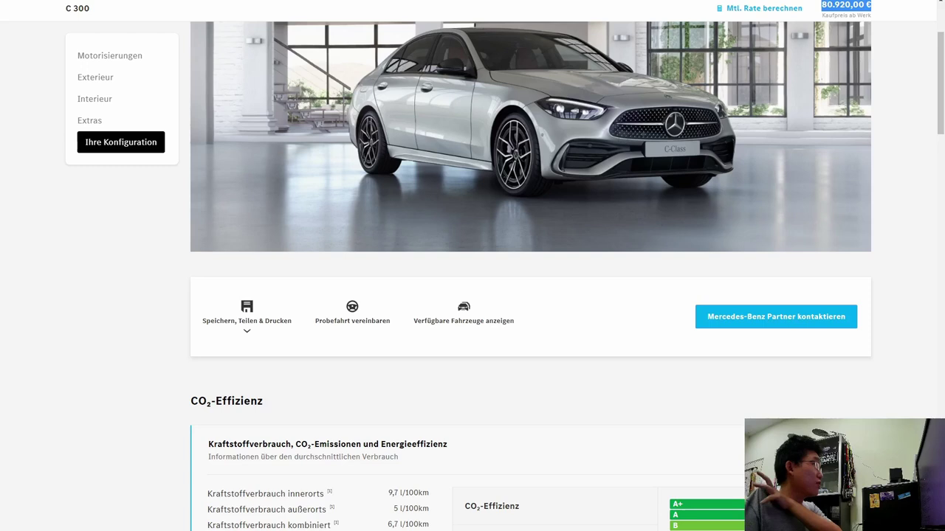
pyautogui.scroll(-7, 163, 206)
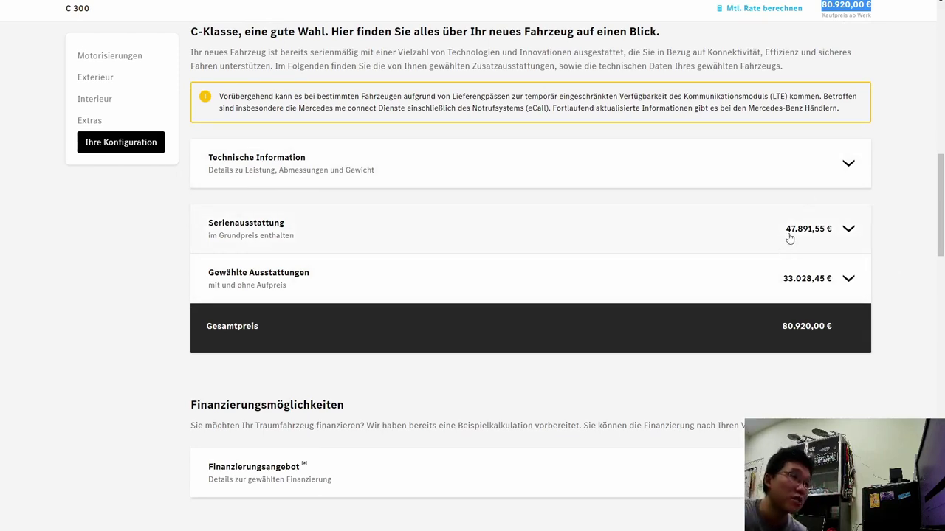
pyautogui.moveTo(790, 231); pyautogui.dragTo(831, 235)
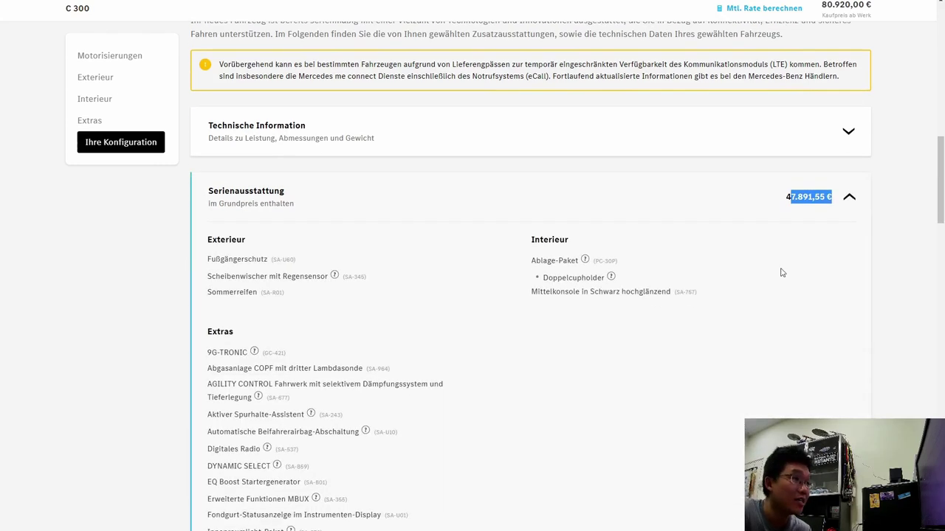
pyautogui.click(812, 186)
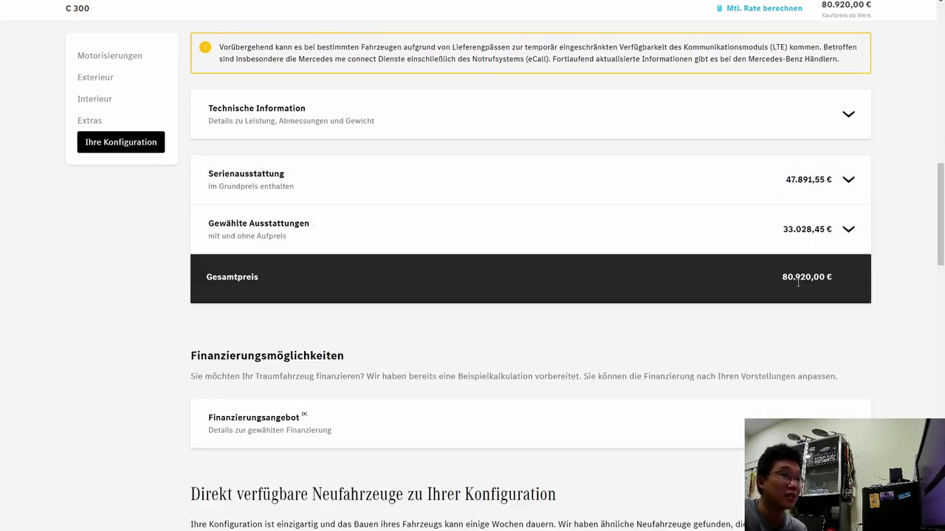
pyautogui.scroll(-5, 714, 354)
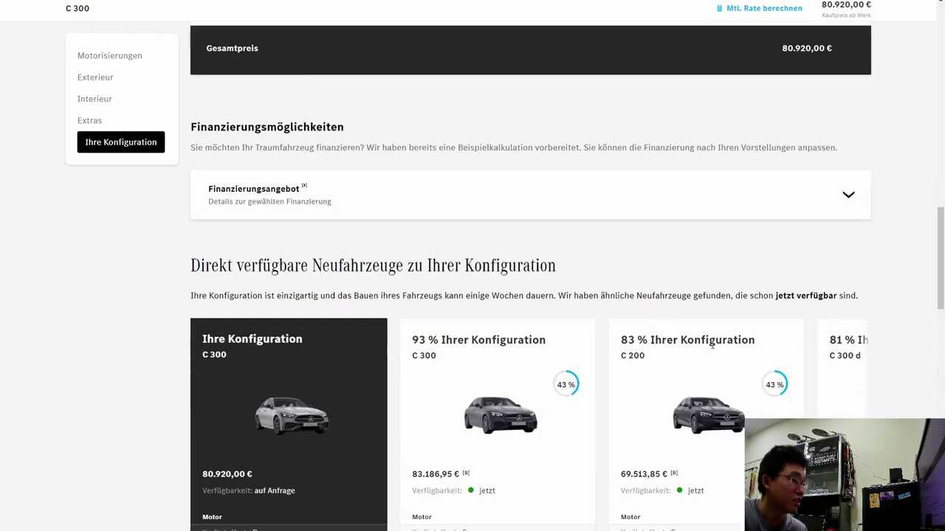
pyautogui.scroll(-5, 709, 344)
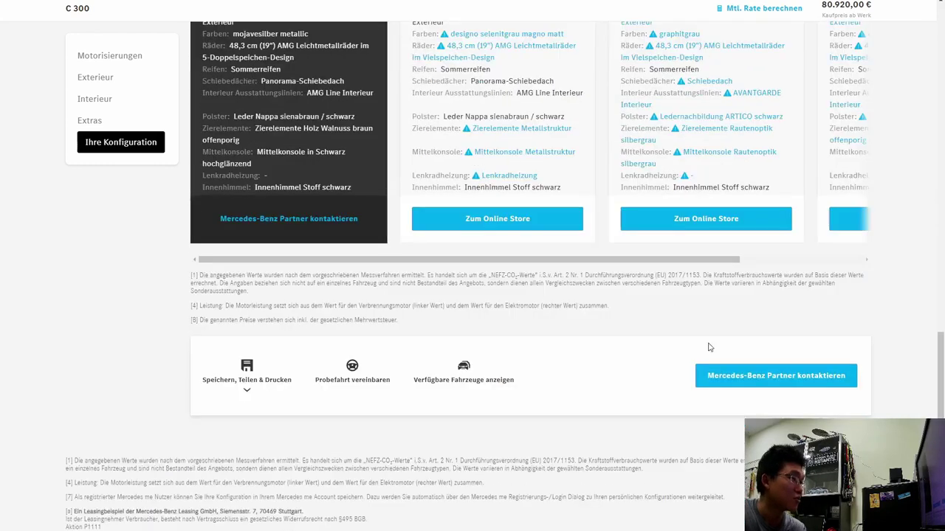
pyautogui.scroll(10, 708, 344)
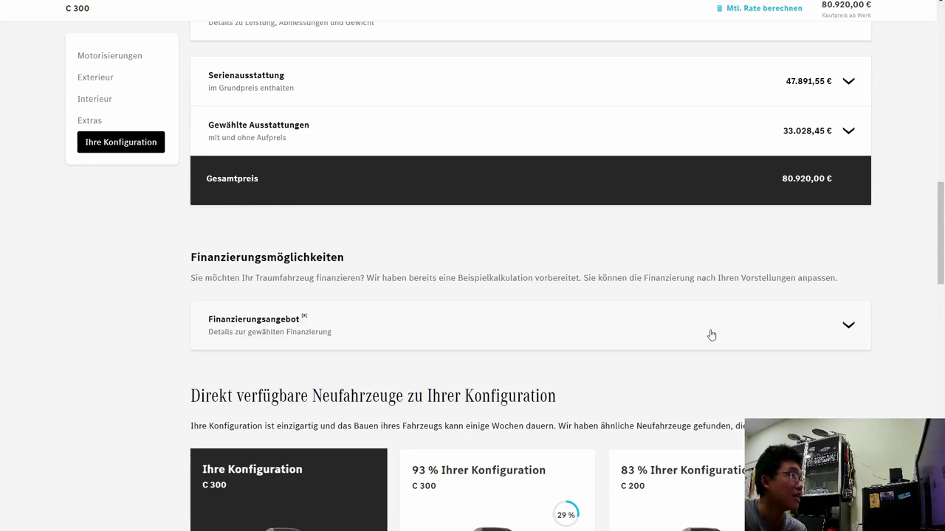
pyautogui.scroll(10, 711, 335)
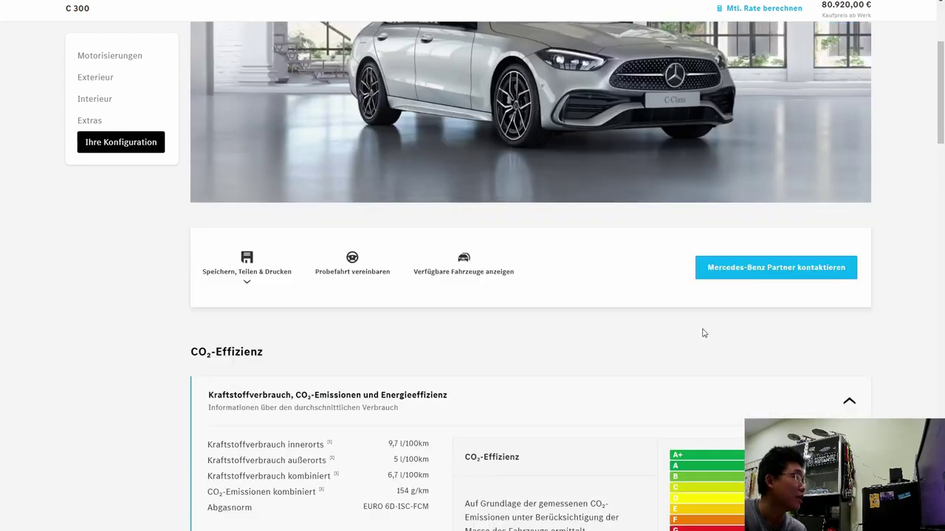
# Save the configuration as an OnlineCode and copy its configuration link
pyautogui.click(275, 284)
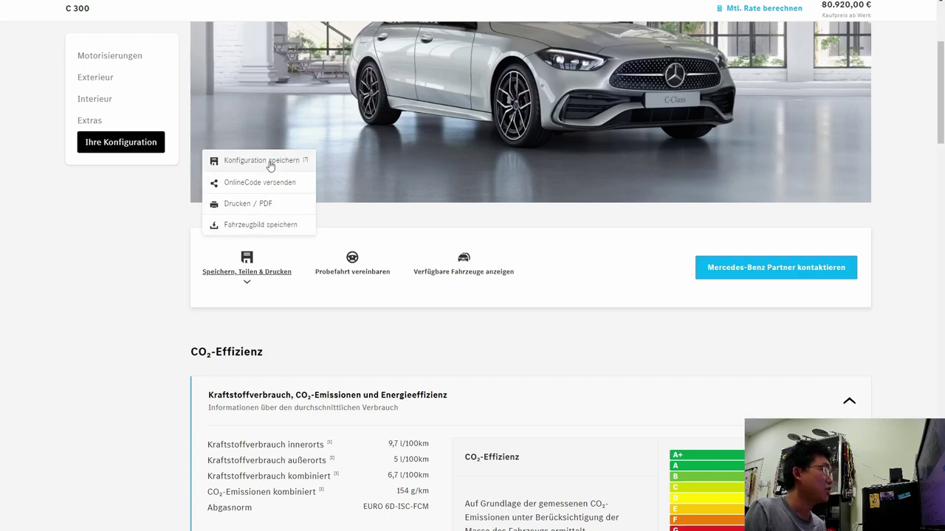
pyautogui.click(268, 187)
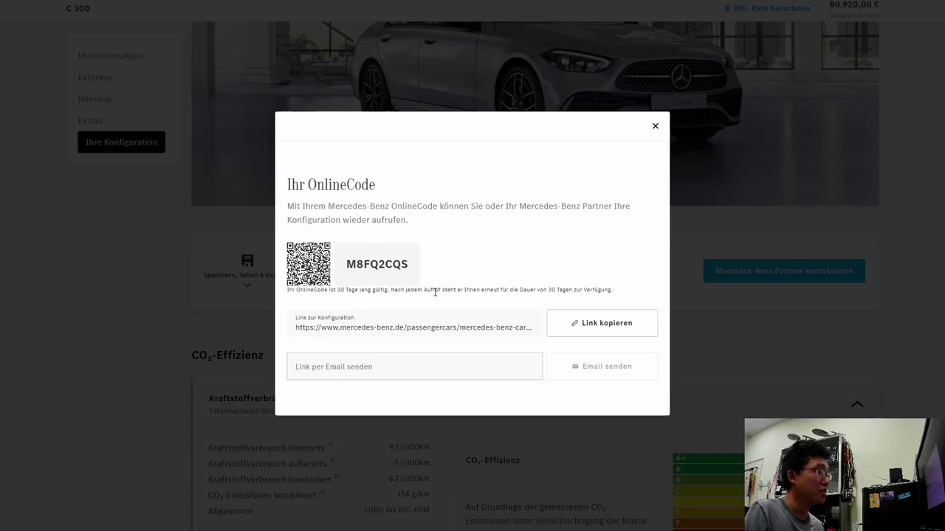
pyautogui.click(612, 331)
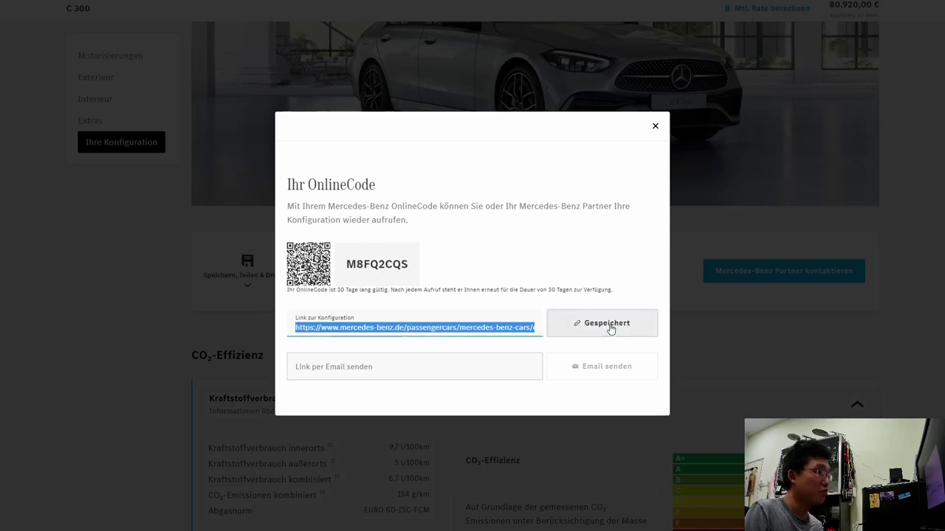